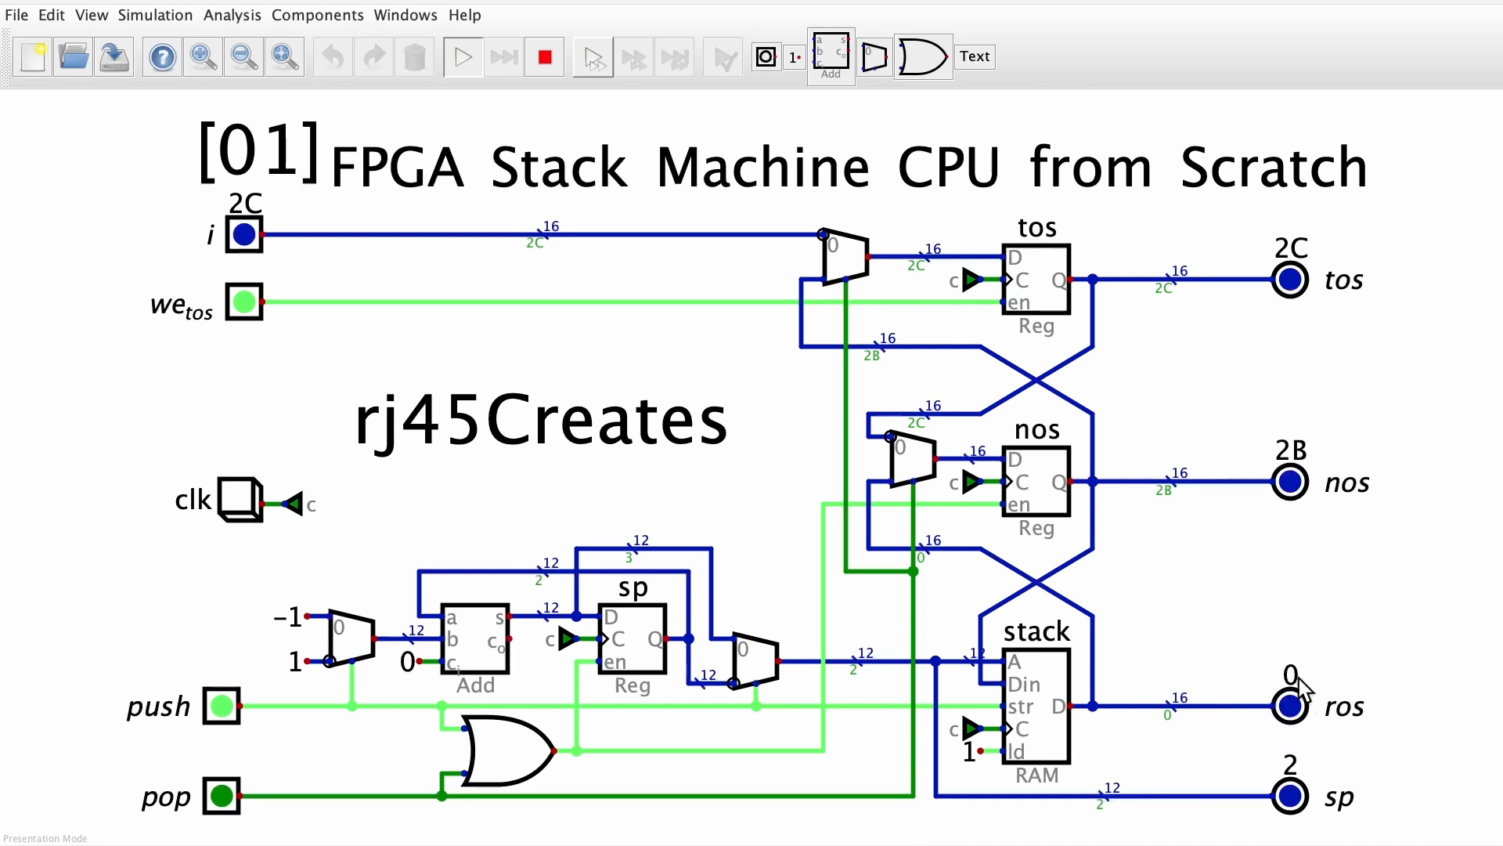
Toggle push off and back on, and set input i to 2D to clock it onto the stack
{"action": "left_click", "coordinate": [220, 713]}
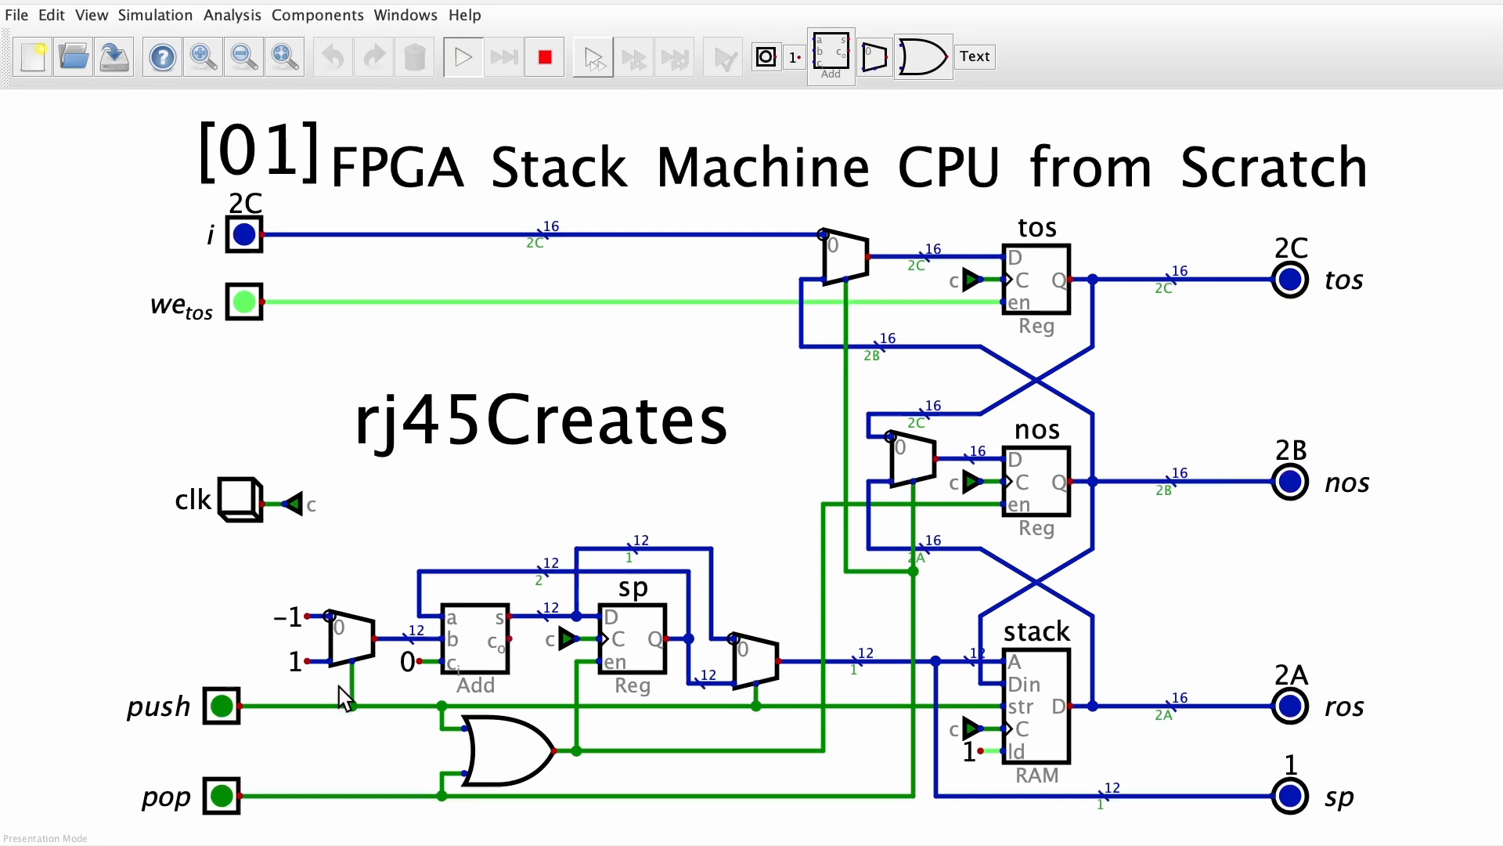
{"action": "left_click", "coordinate": [222, 707]}
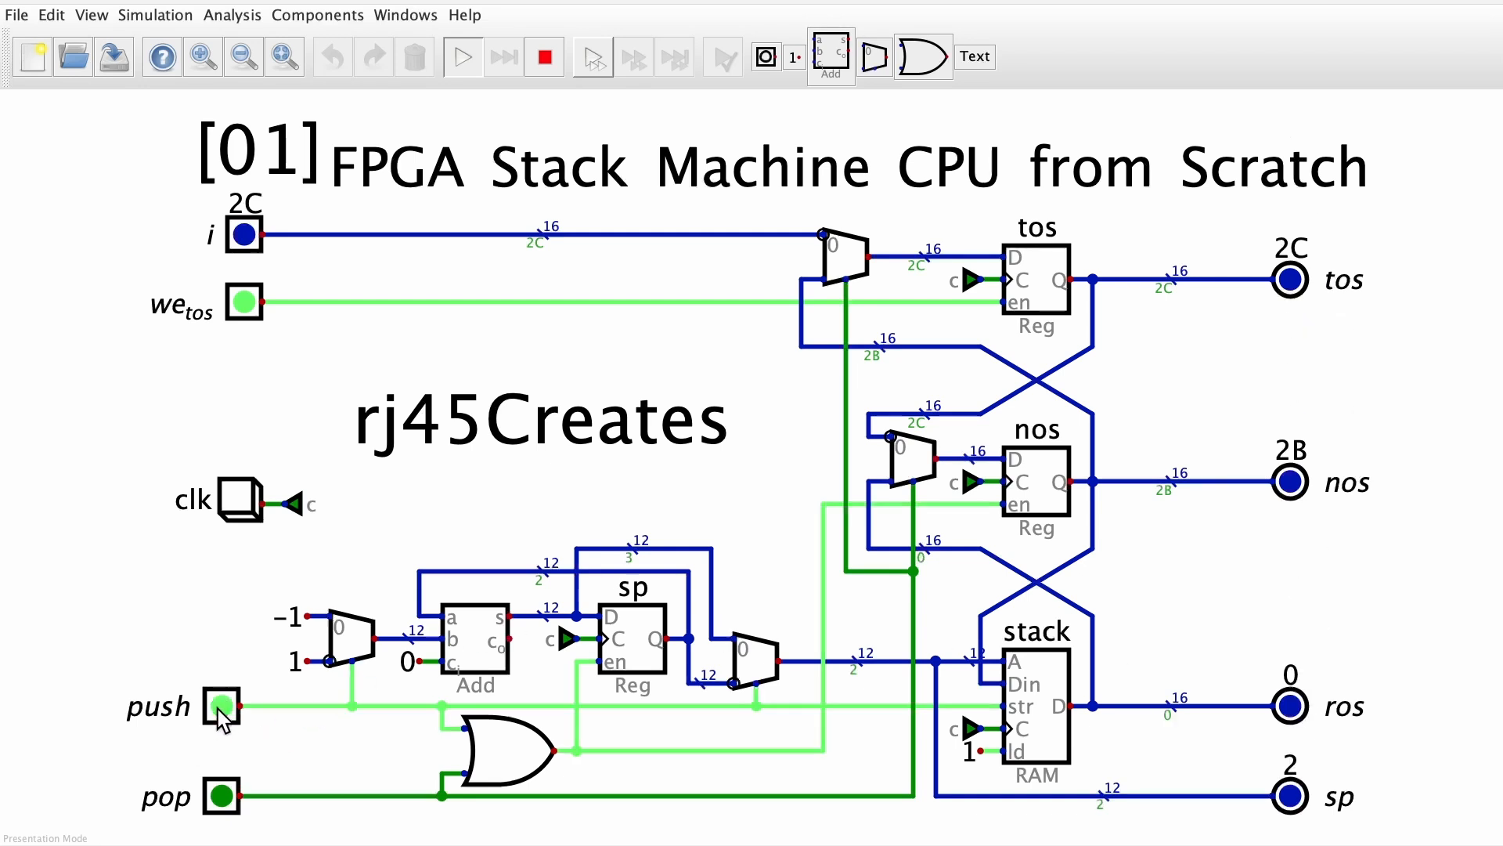
{"action": "left_click", "coordinate": [246, 235]}
{"action": "left_click", "coordinate": [345, 206]}
{"action": "left_click", "coordinate": [389, 243]}
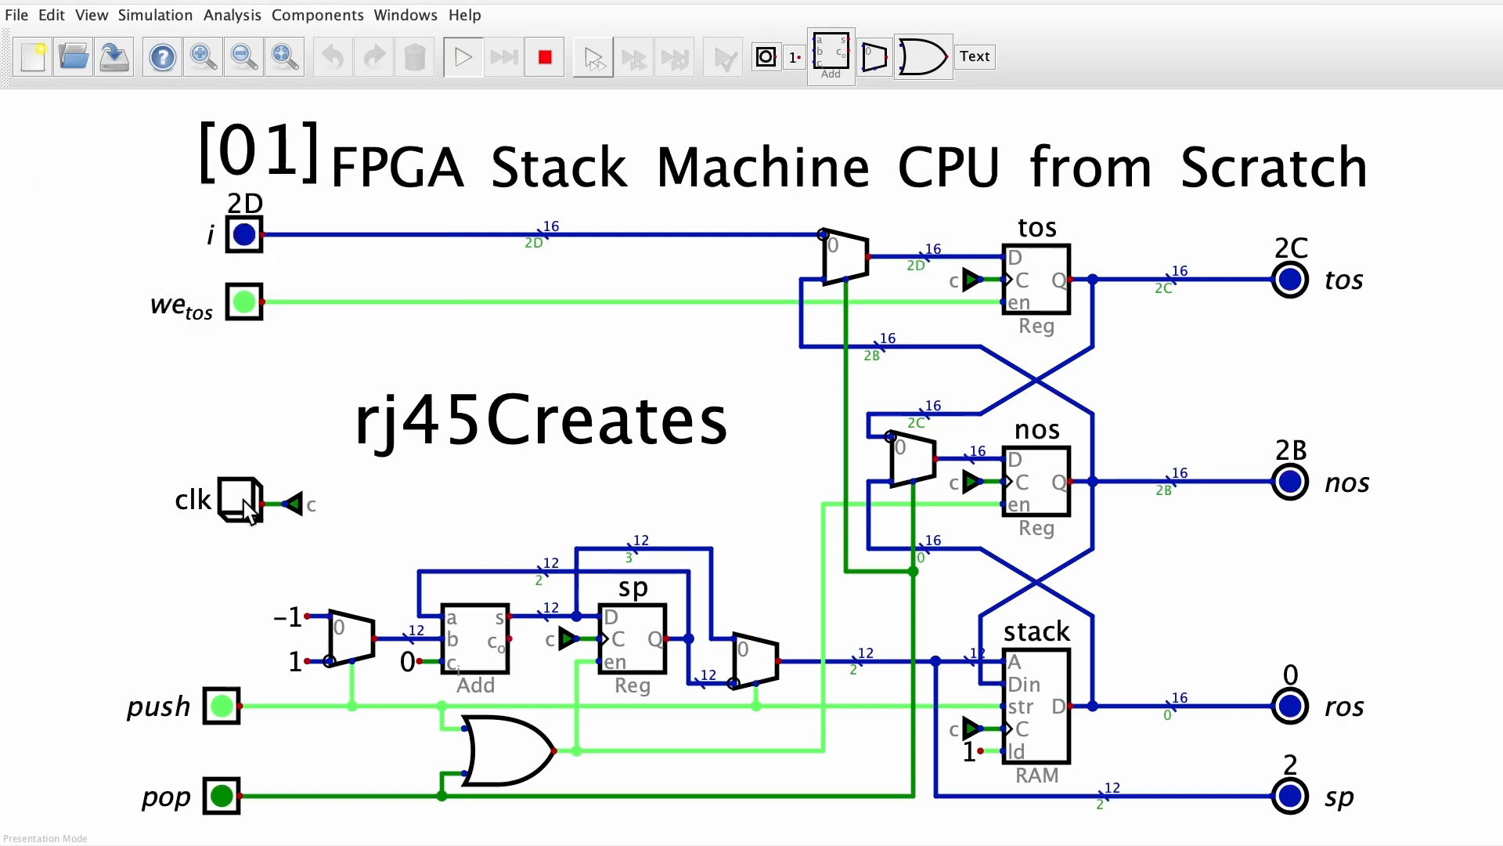
Set input i to 2E and clock that value onto the stack
{"action": "left_click", "coordinate": [244, 235]}
{"action": "left_click", "coordinate": [345, 206]}
{"action": "left_click", "coordinate": [381, 245]}
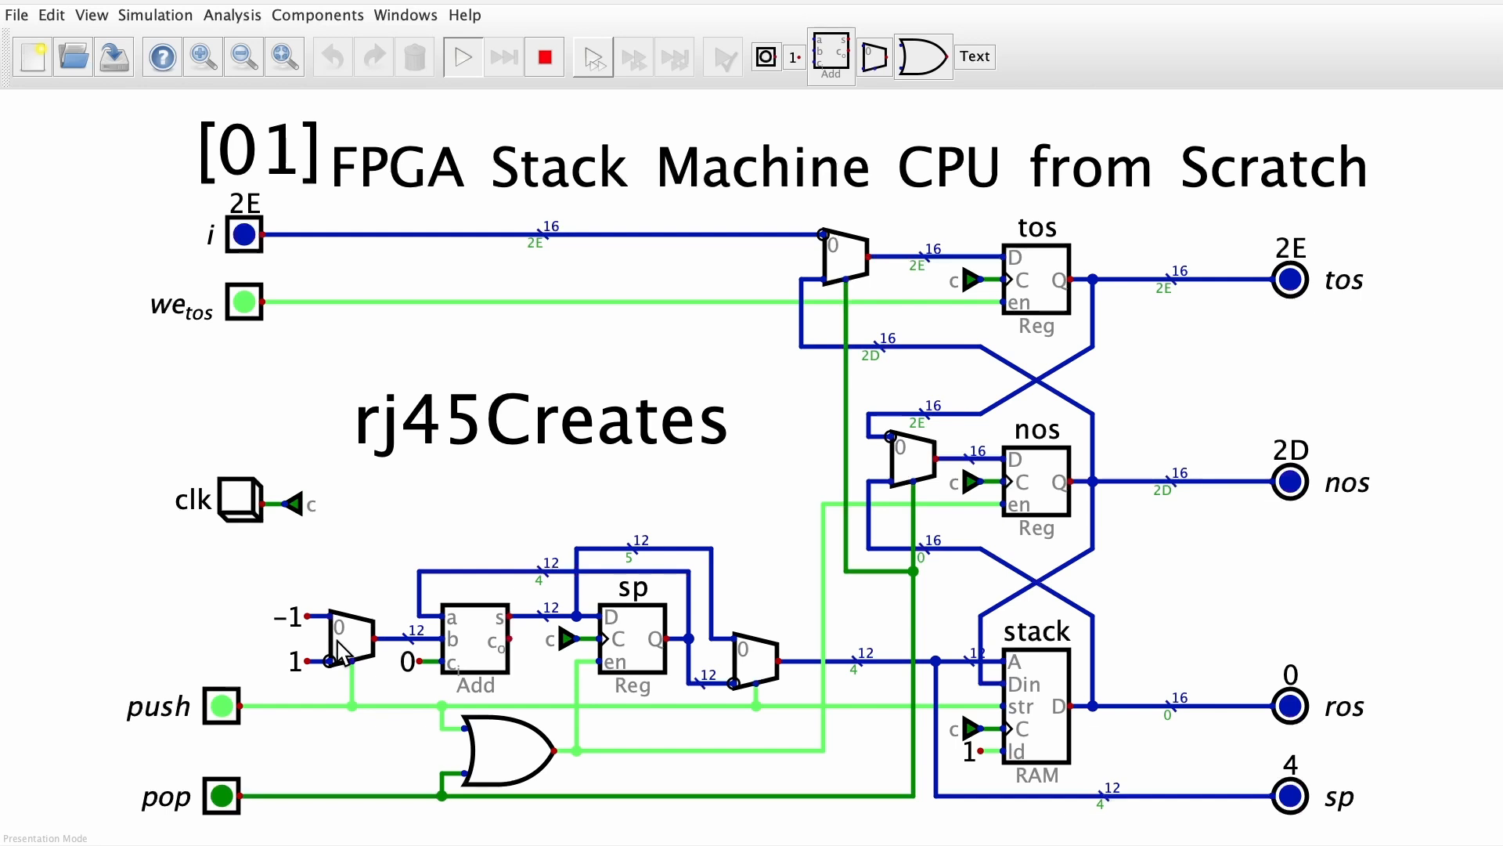
Turn push off and inspect the memory contents of the stack RAM
{"action": "left_click", "coordinate": [222, 708]}
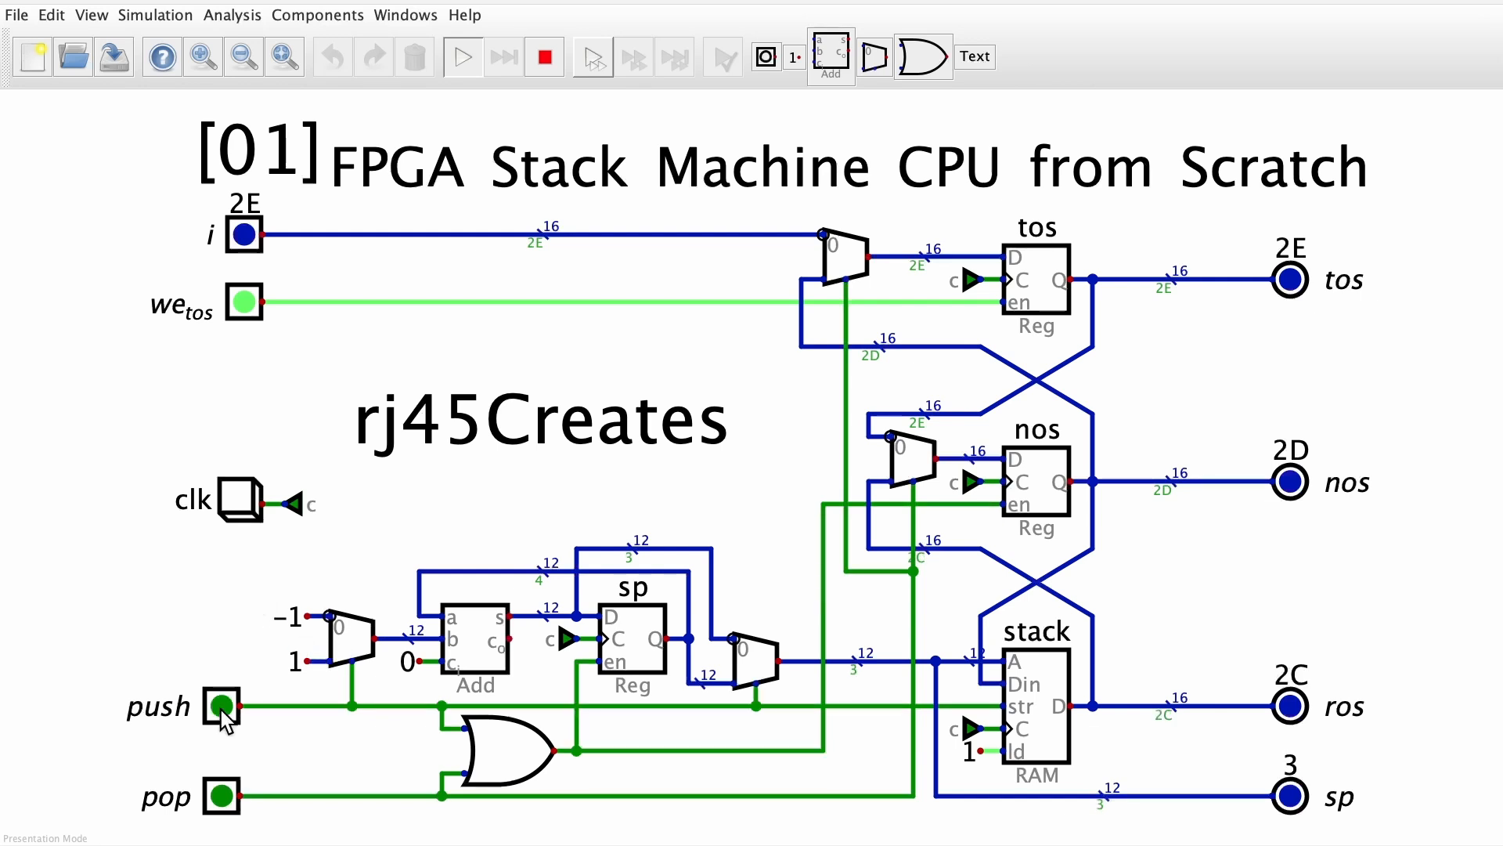
{"action": "left_click", "coordinate": [1032, 680]}
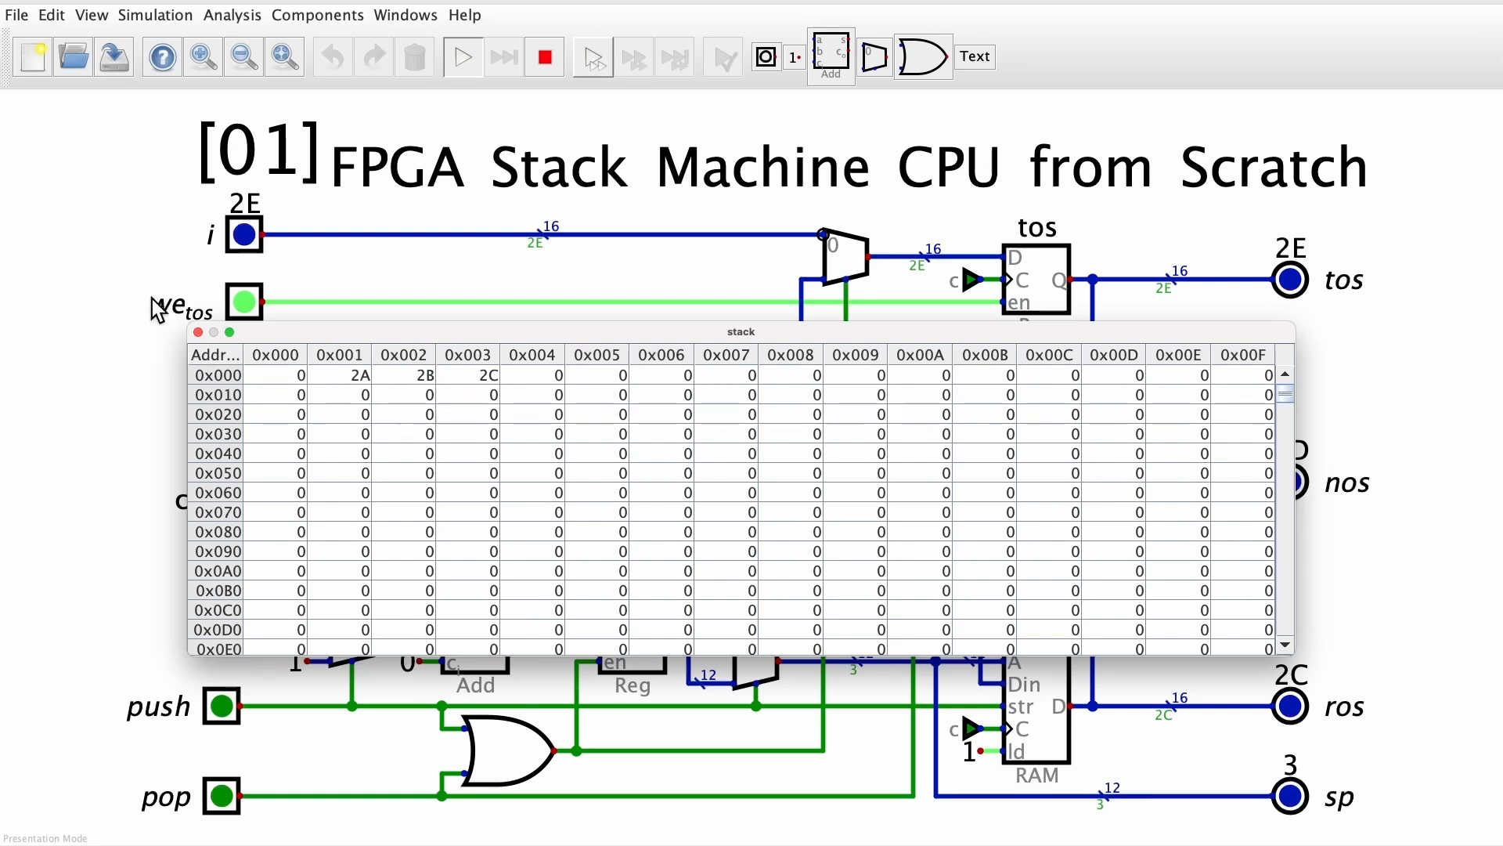
{"action": "left_click", "coordinate": [197, 332]}
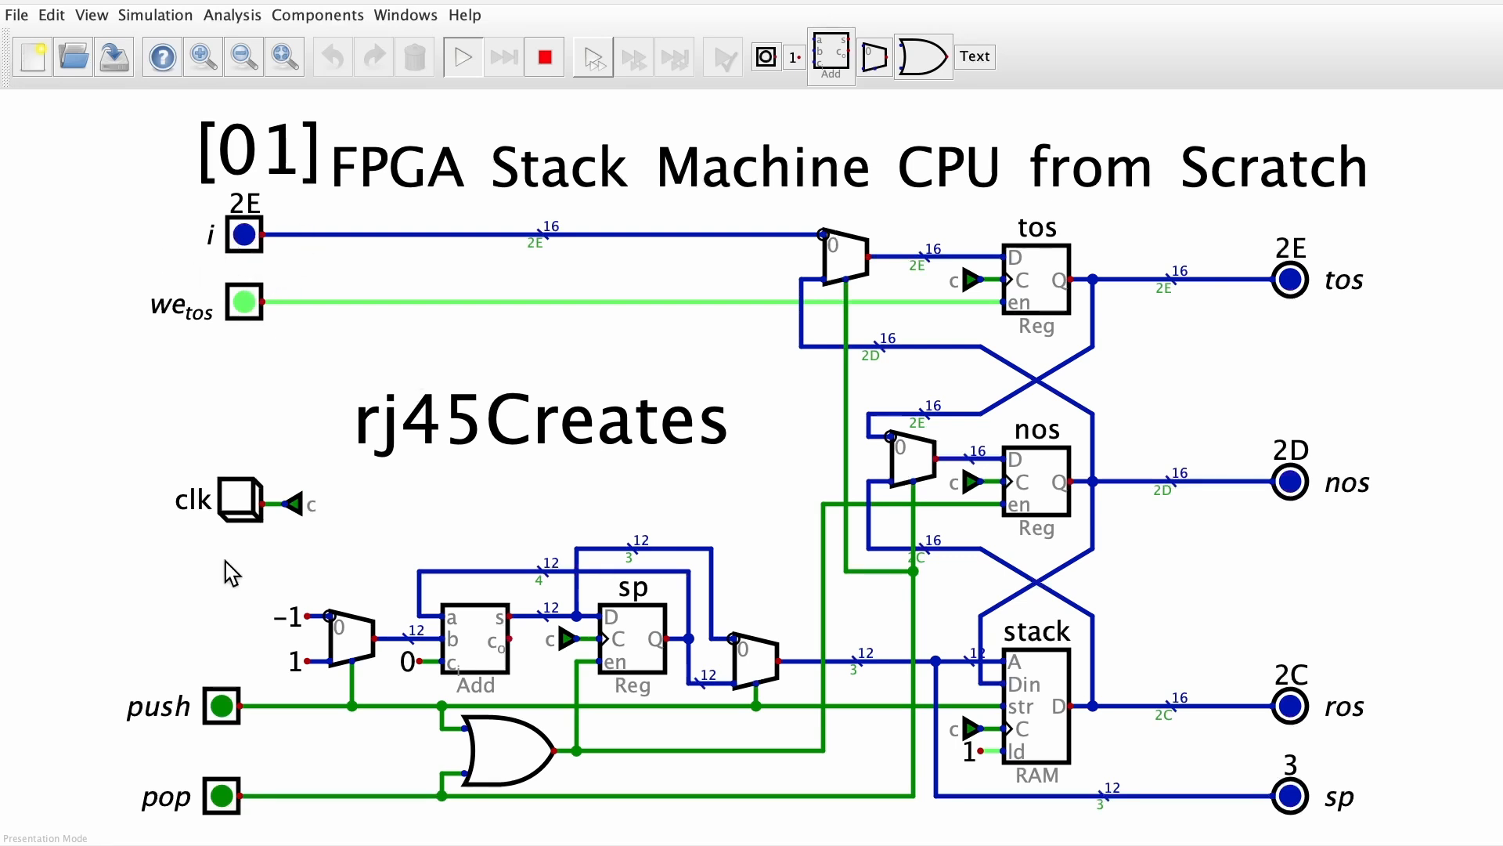
Turn pop on and pulse clk repeatedly to pop all the values off the stack
{"action": "left_click", "coordinate": [223, 801]}
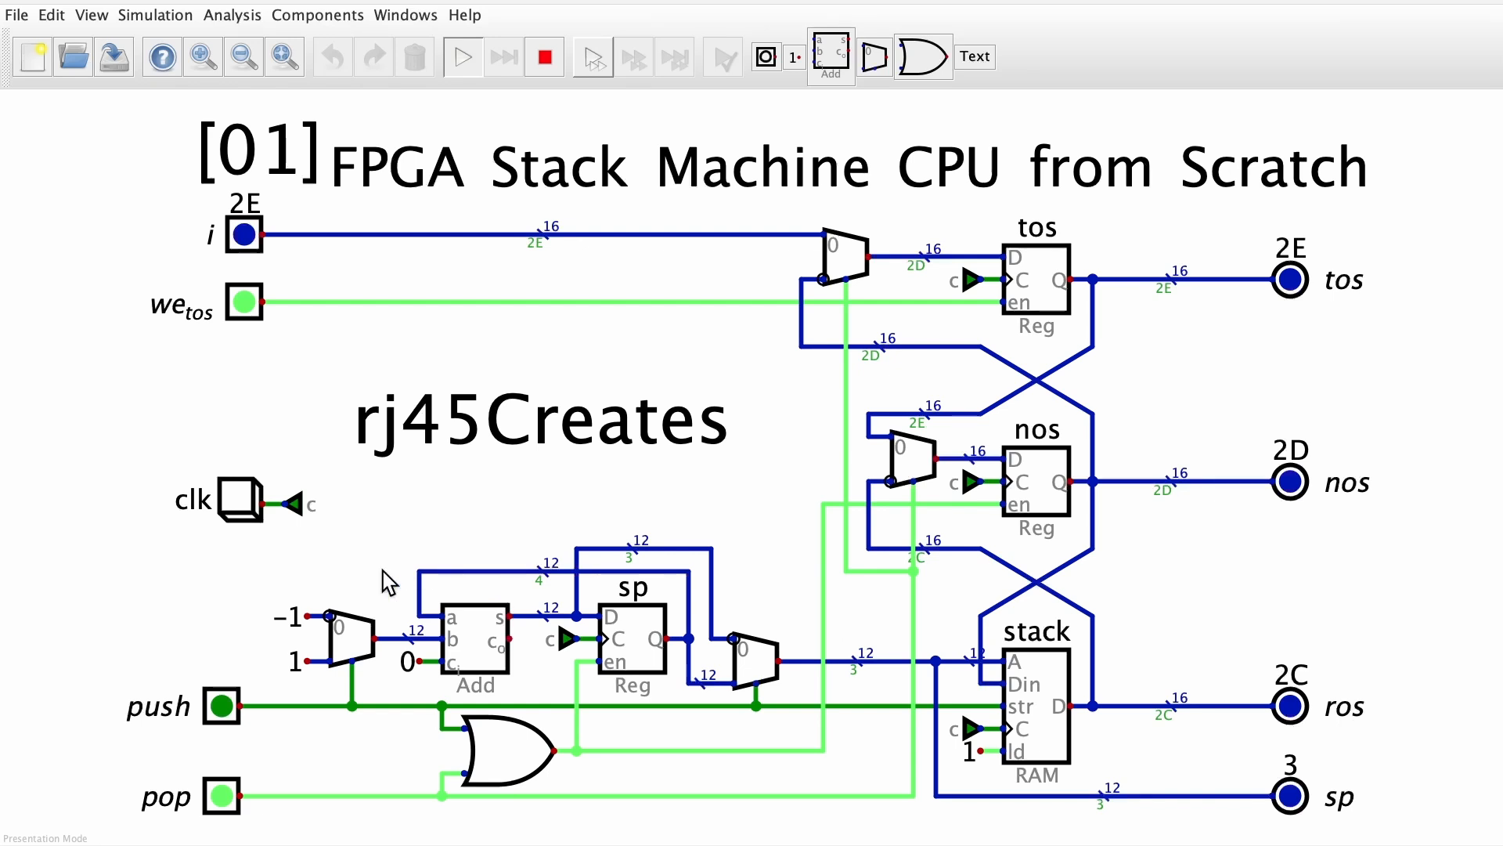
{"action": "left_click", "coordinate": [239, 505]}
{"action": "left_click", "coordinate": [240, 505]}
{"action": "left_click", "coordinate": [240, 508]}
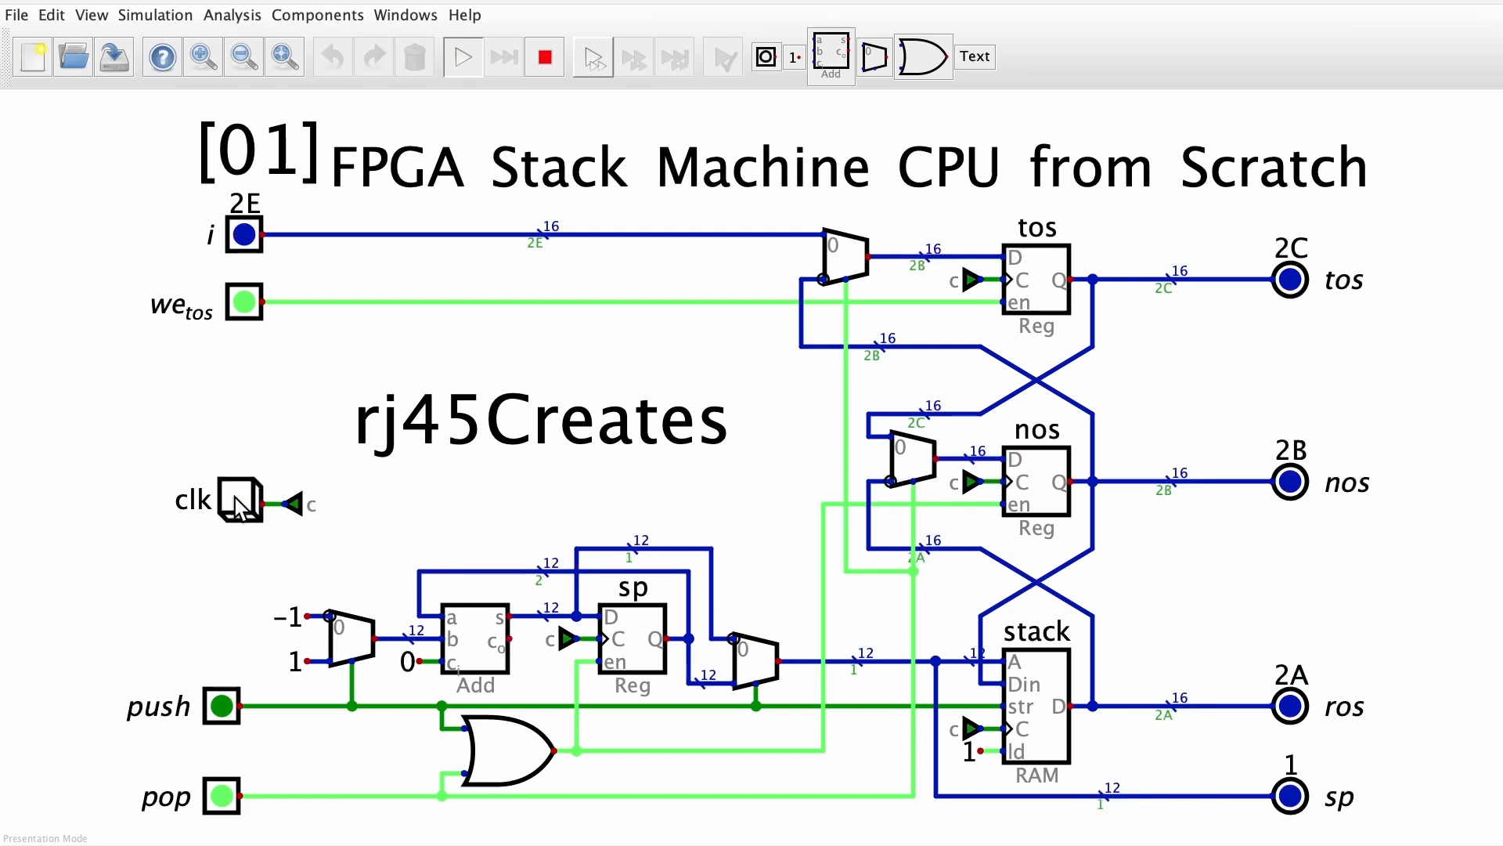
{"action": "left_click", "coordinate": [239, 505]}
{"action": "left_click", "coordinate": [240, 506]}
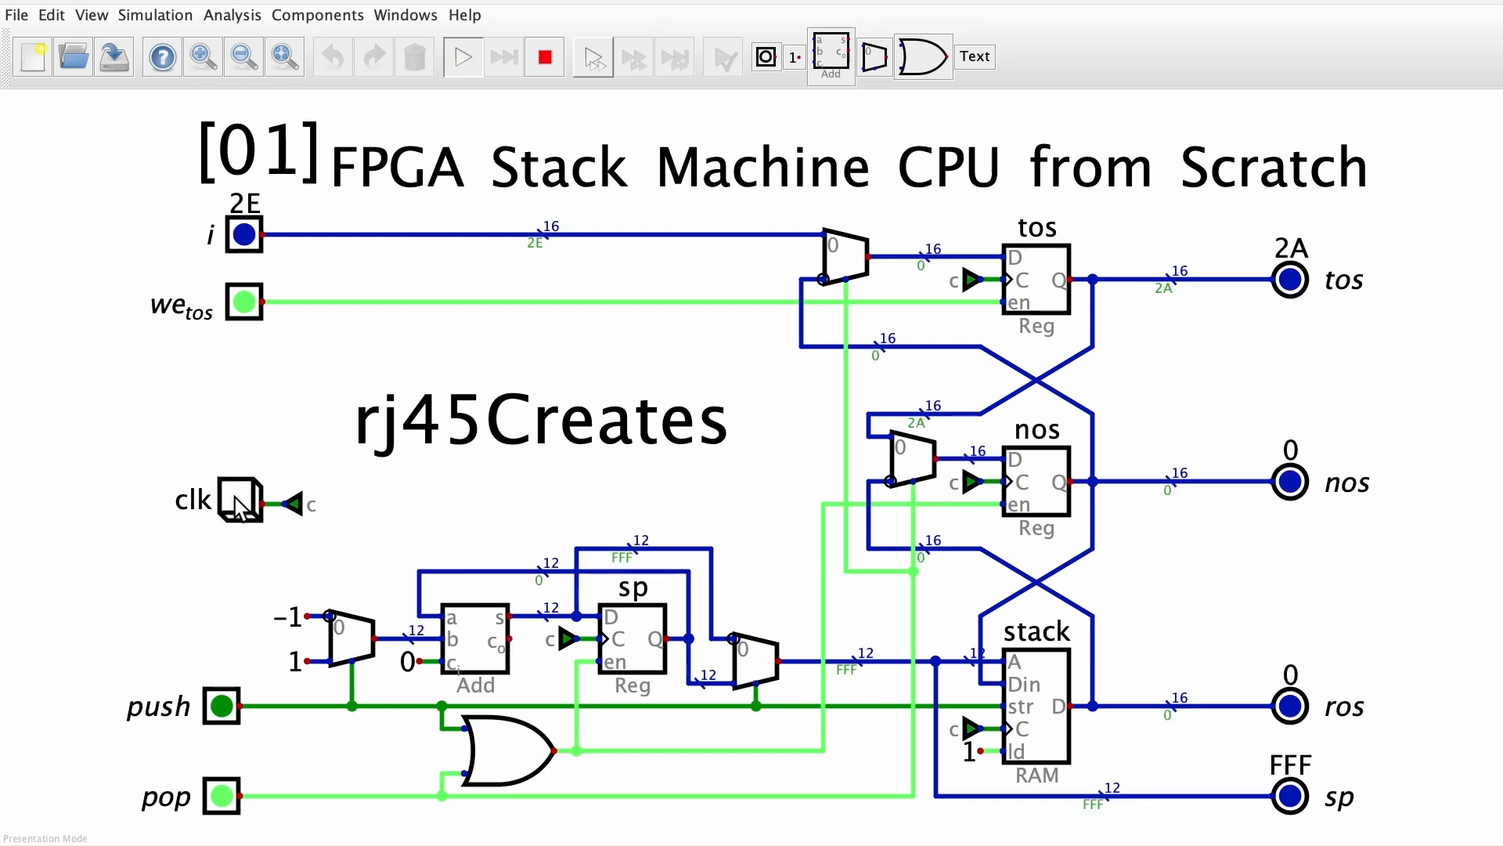
{"action": "left_click", "coordinate": [240, 505]}
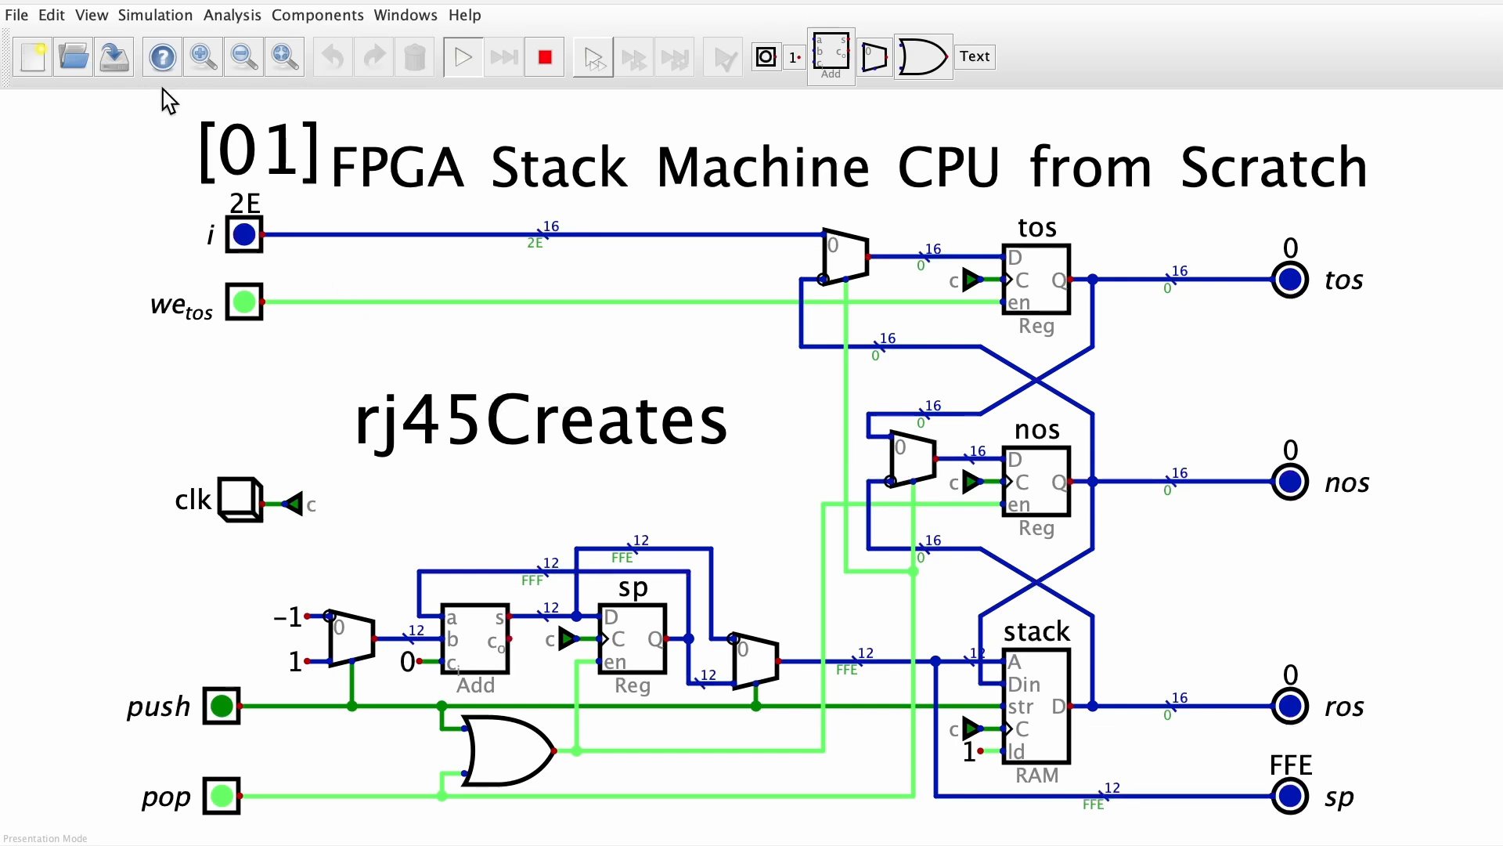
Stop the simulation and set the font size of the rj45Creates text to 36
{"action": "left_click", "coordinate": [545, 57]}
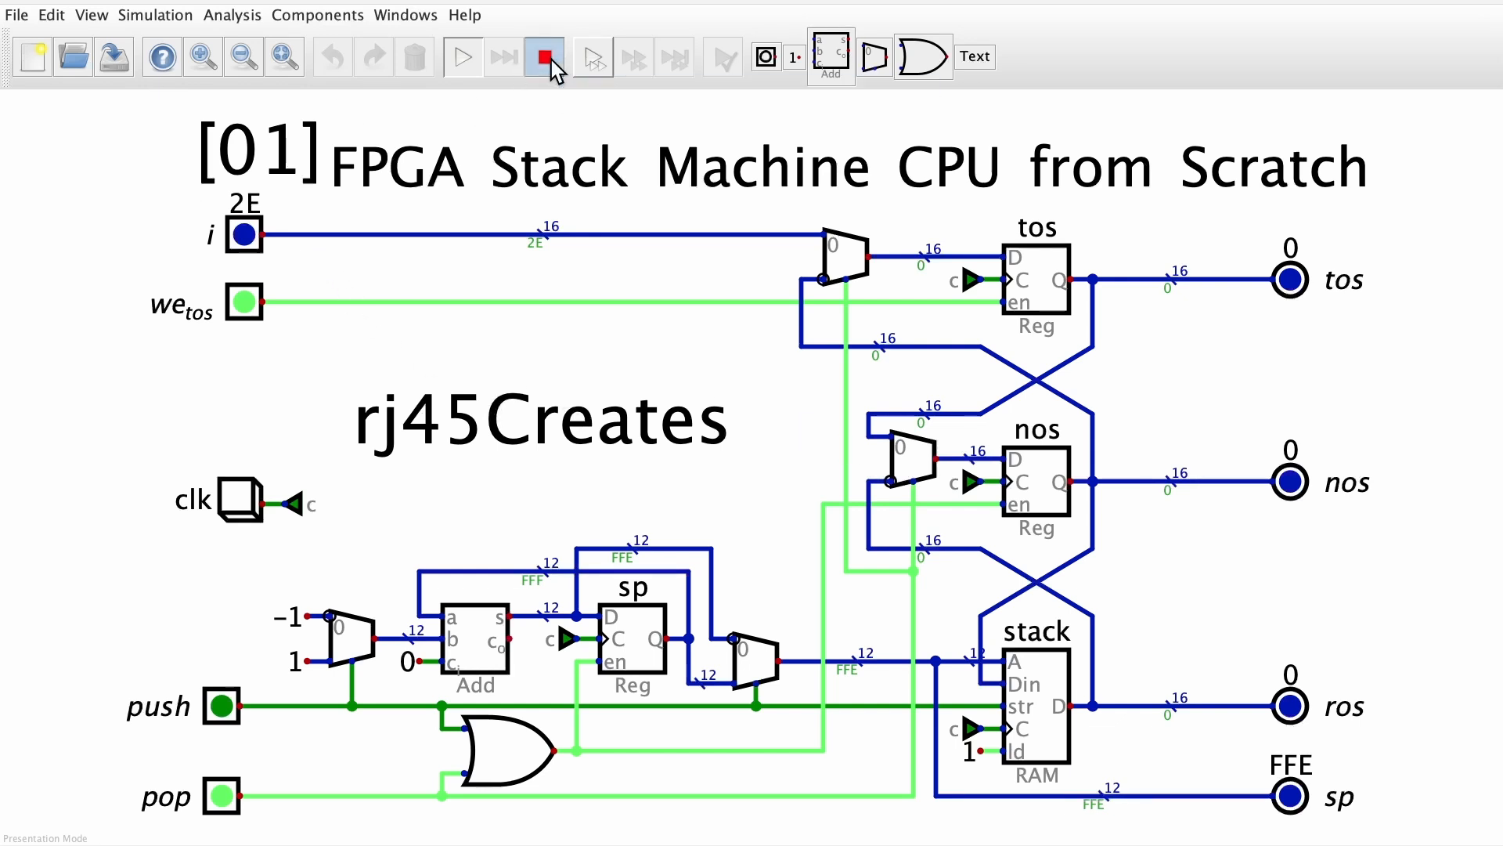
{"action": "right_click", "coordinate": [603, 391]}
{"action": "left_click", "coordinate": [651, 476]}
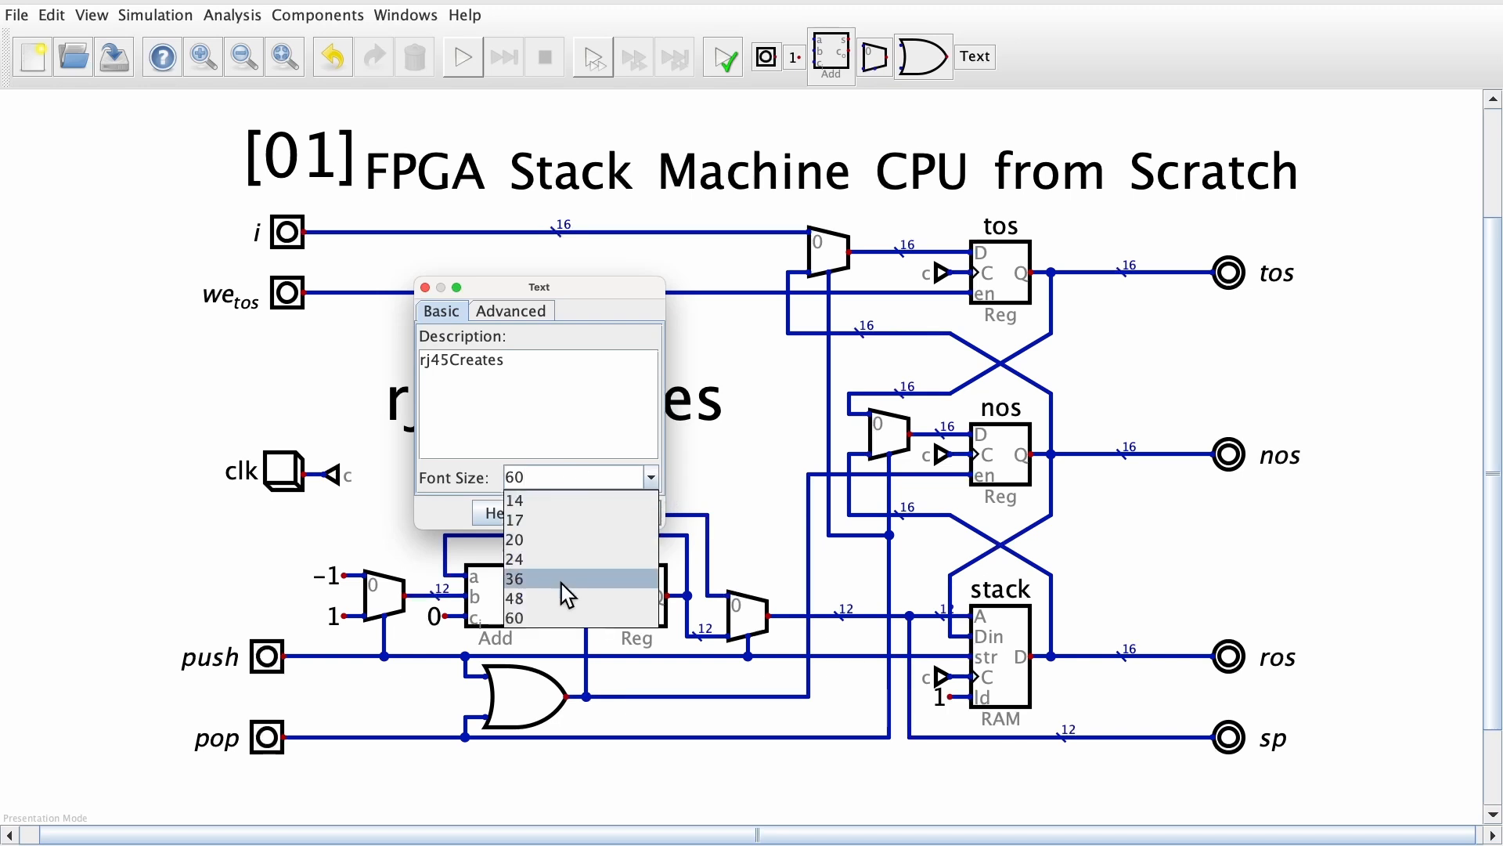
{"action": "left_click", "coordinate": [562, 584]}
{"action": "left_click", "coordinate": [631, 515]}
{"action": "left_click", "coordinate": [519, 395]}
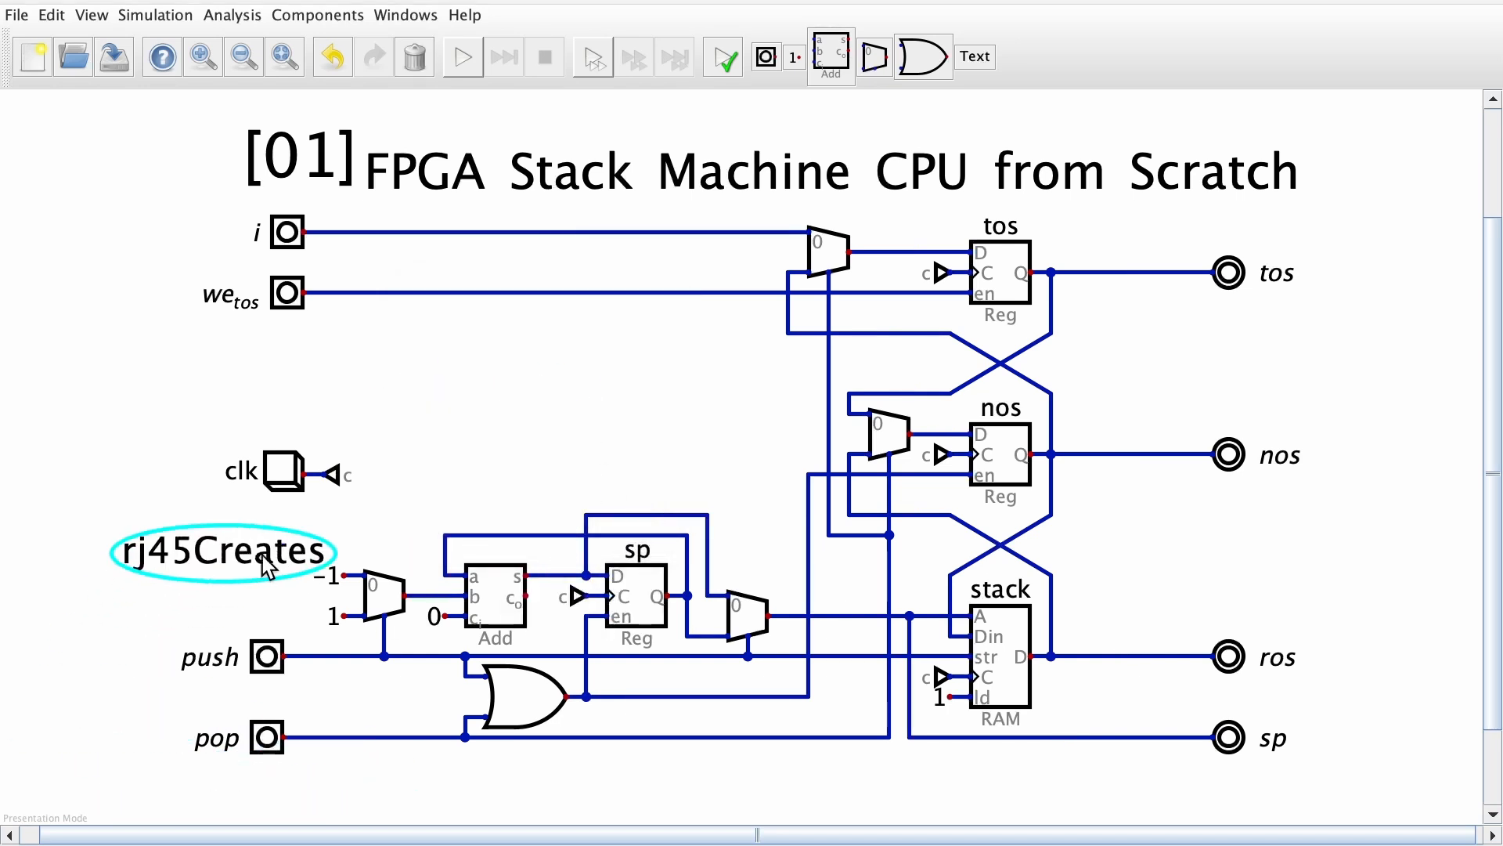
{"action": "left_click", "coordinate": [519, 400]}
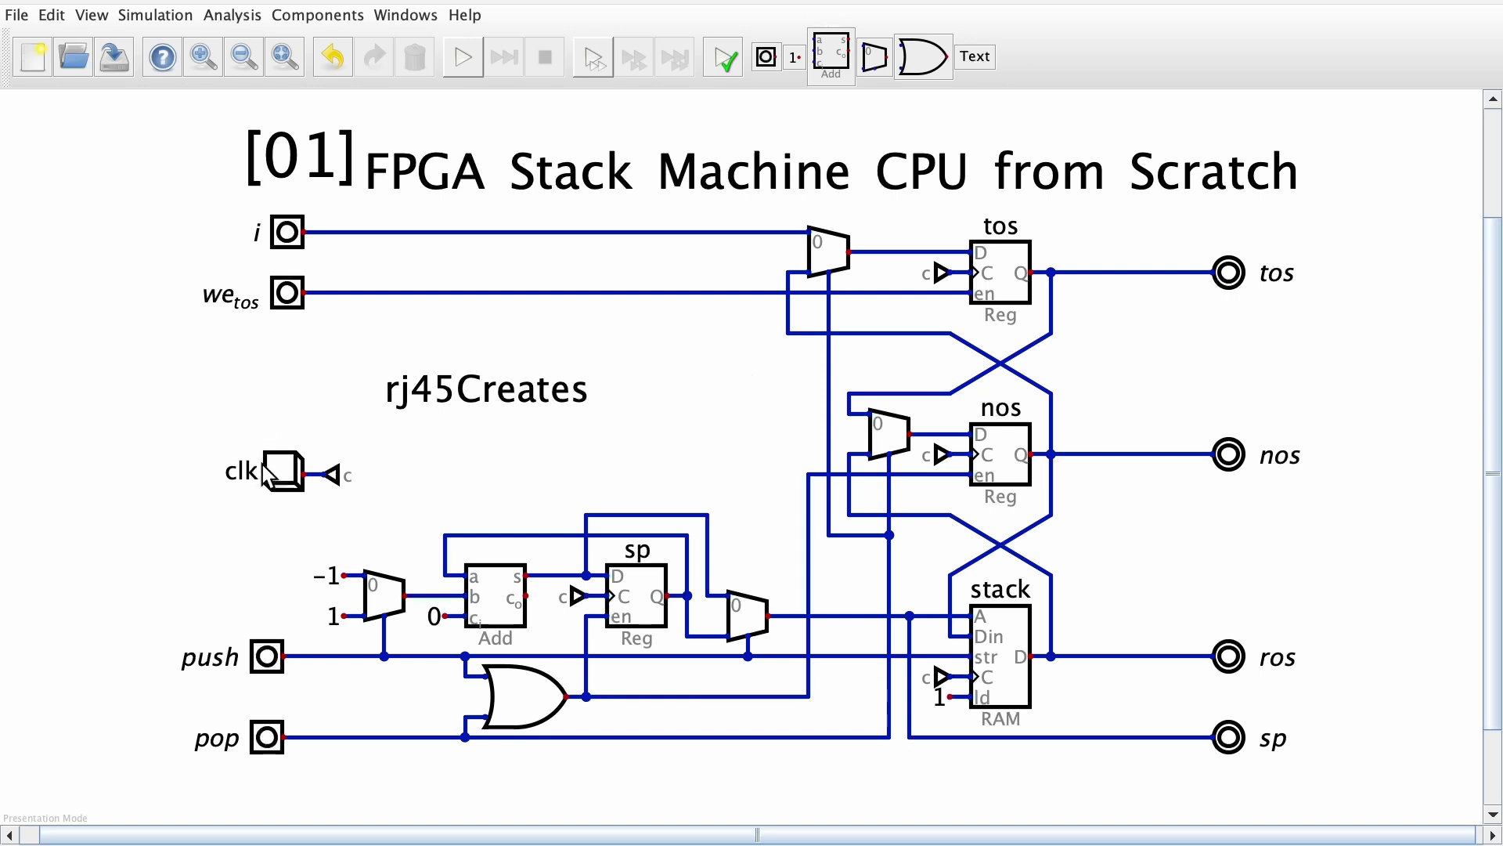
Delete the clk push button and place a clock input component at the start of the c tunnel wire
{"action": "left_click", "coordinate": [287, 479]}
{"action": "key", "text": "Delete"}
{"action": "left_click", "coordinate": [317, 15]}
{"action": "mouse_move", "coordinate": [305, 82]}
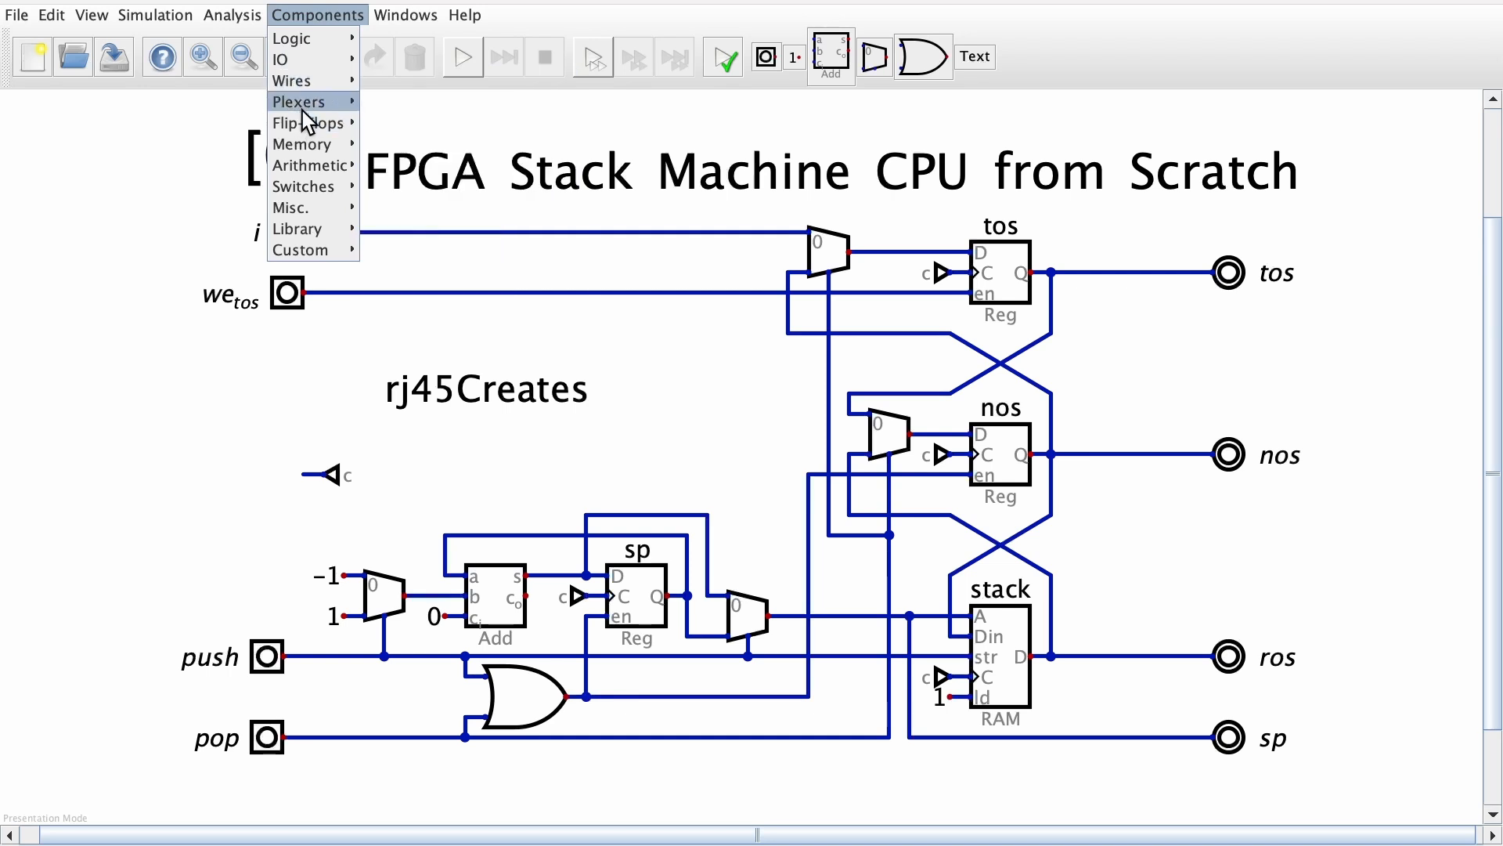
{"action": "mouse_move", "coordinate": [304, 205]}
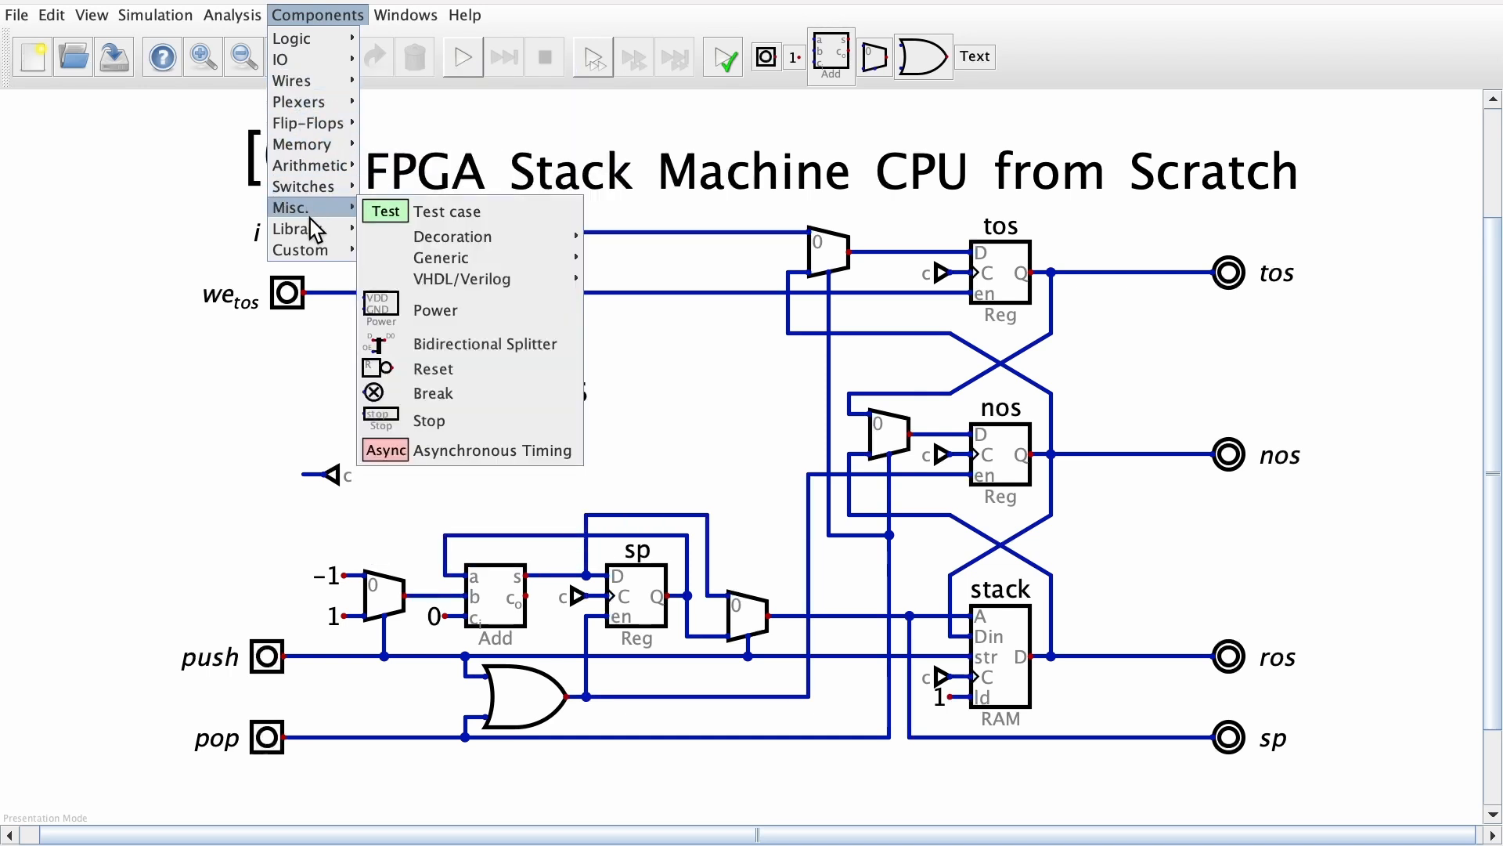
{"action": "left_click", "coordinate": [423, 128]}
{"action": "left_click", "coordinate": [267, 441]}
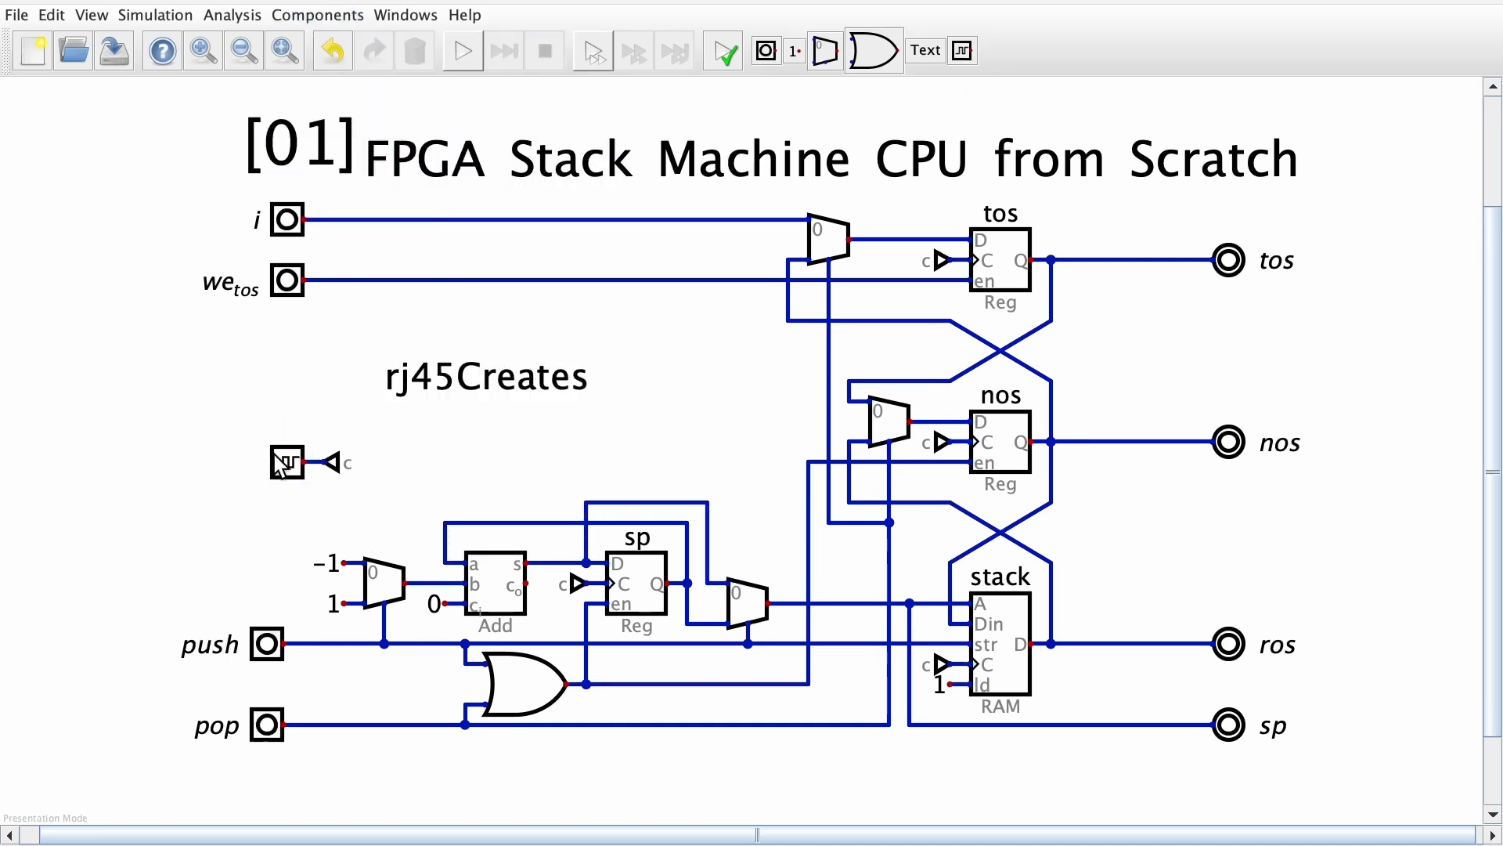
Label the new clock input component clk
{"action": "right_click", "coordinate": [296, 478]}
{"action": "type", "text": "clk"}
{"action": "key", "text": "Return"}
Switch presentation mode off and back on
{"action": "left_click", "coordinate": [91, 15]}
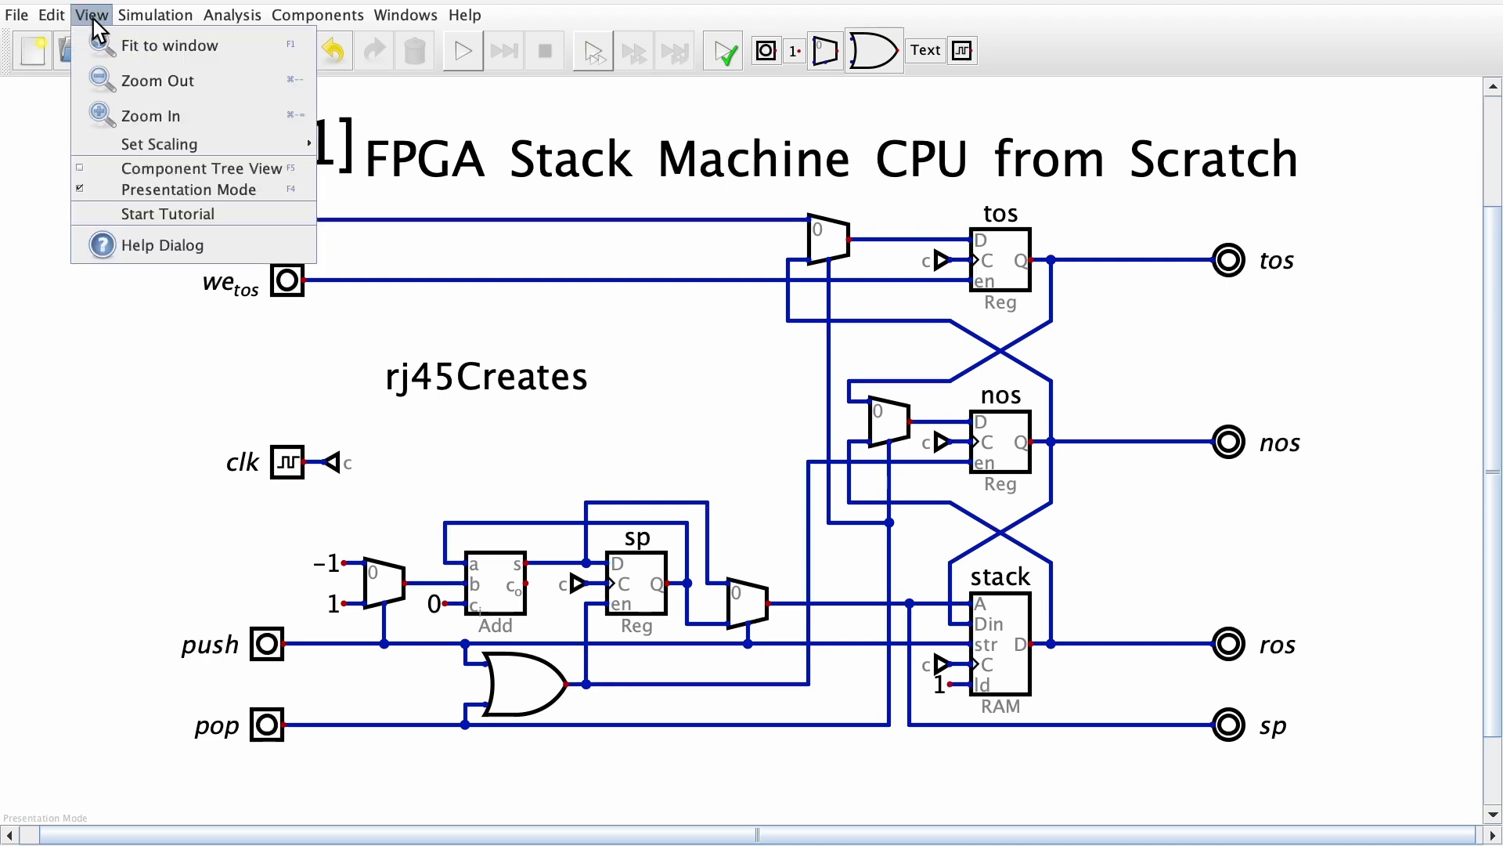
{"action": "left_click", "coordinate": [146, 196]}
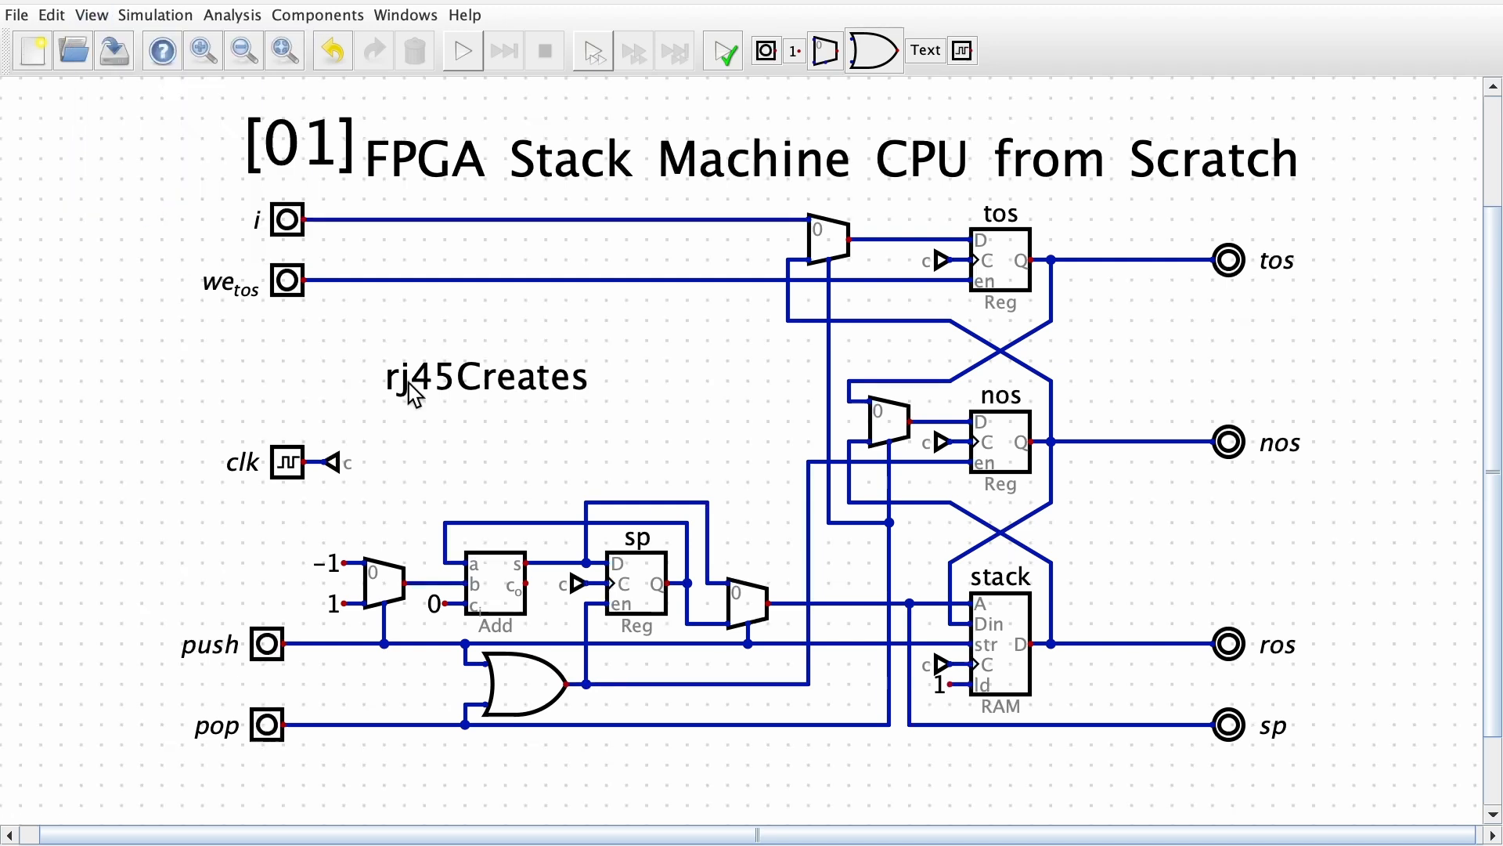
{"action": "left_click", "coordinate": [88, 15]}
{"action": "left_click", "coordinate": [135, 188]}
Create a new embedded circuit and move its window aside to uncover the original circuit
{"action": "left_click", "coordinate": [45, 17]}
{"action": "mouse_move", "coordinate": [18, 16]}
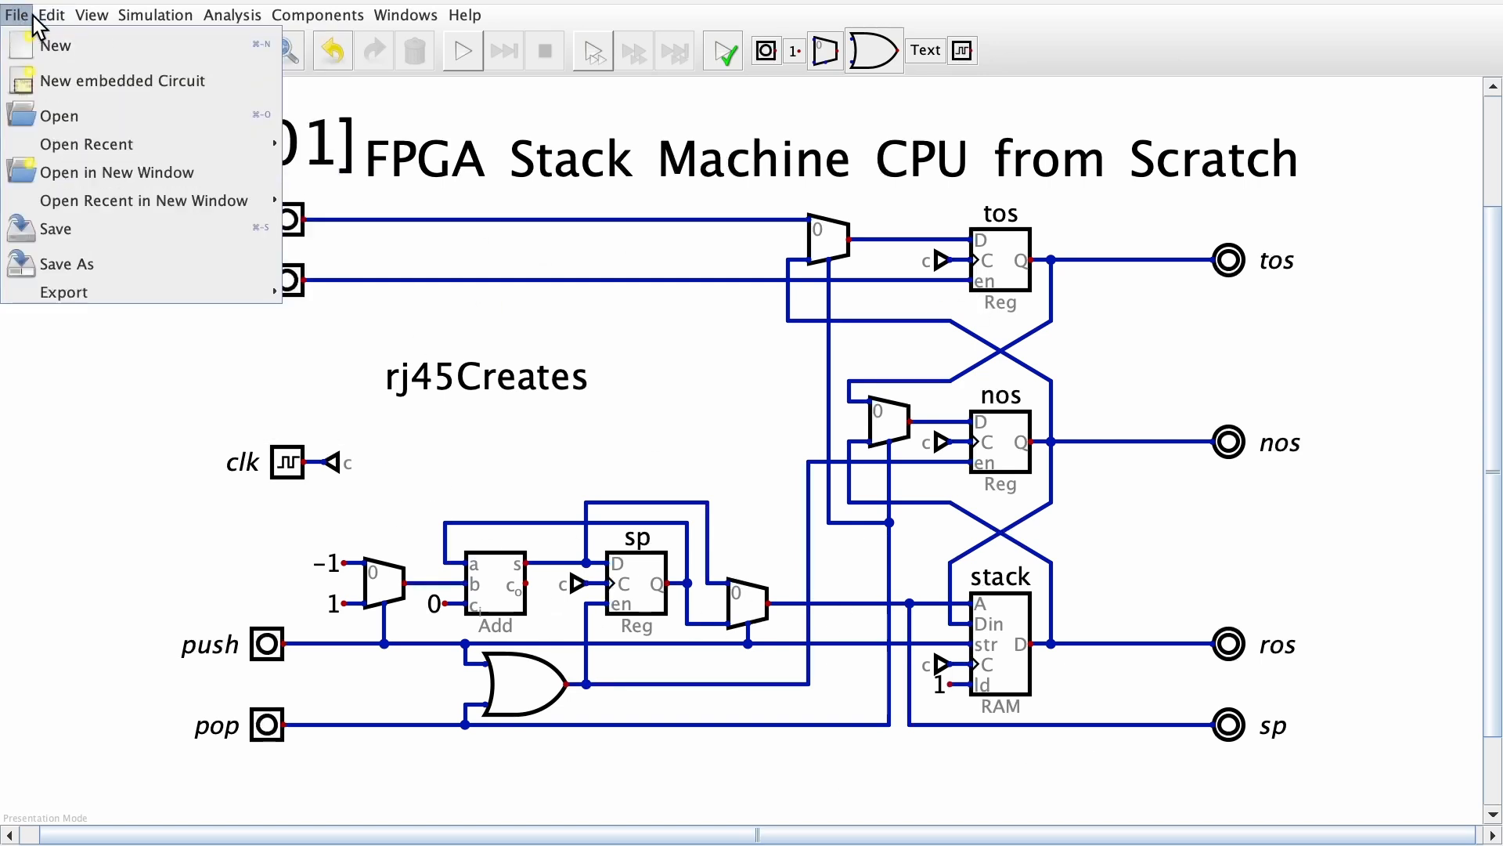
{"action": "left_click", "coordinate": [84, 88]}
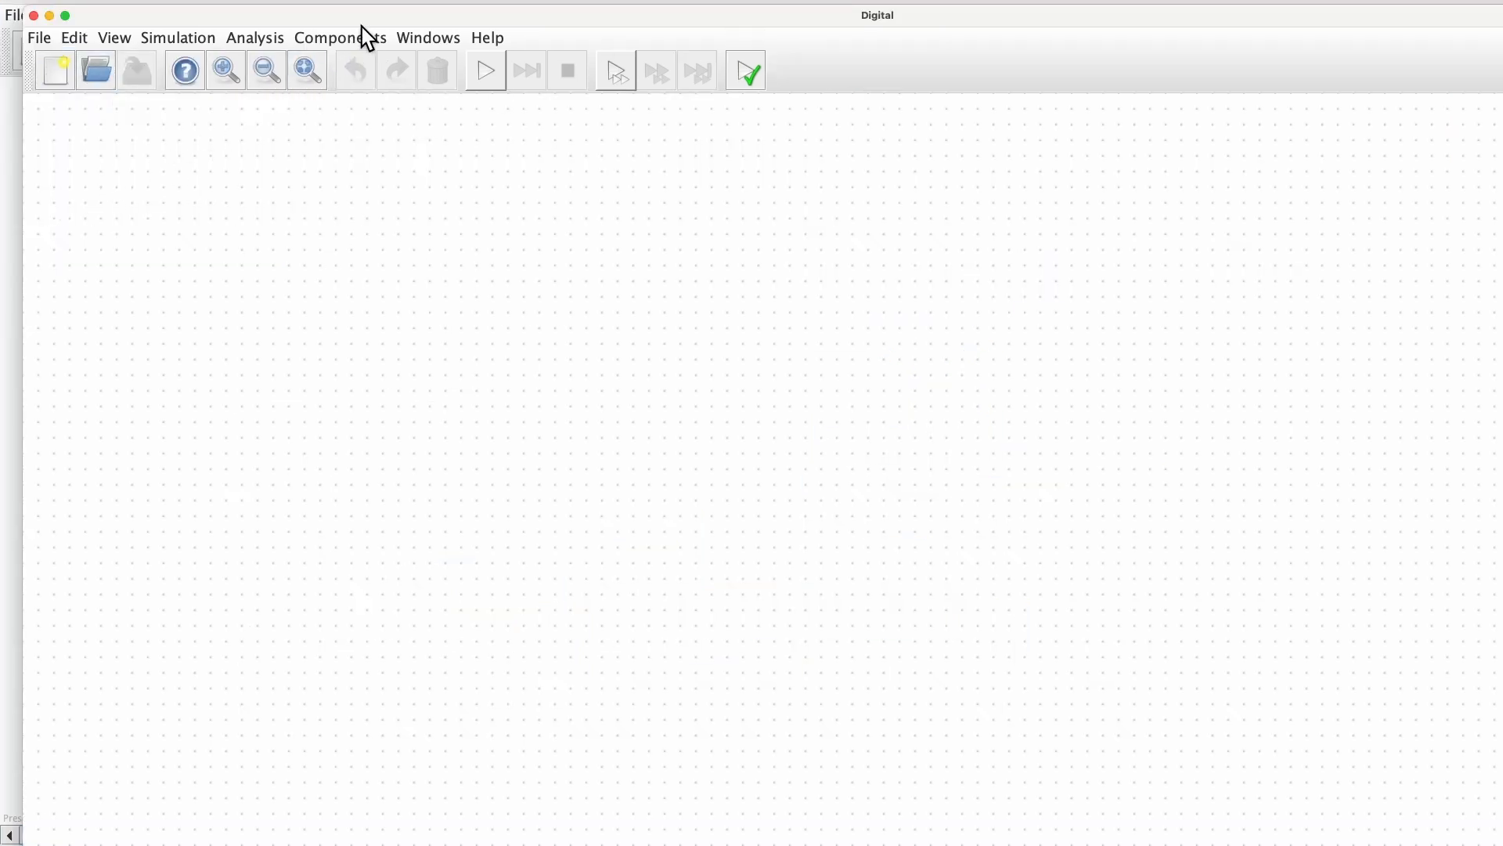
{"action": "left_click_drag", "start_coordinate": [362, 24], "coordinate": [1502, 2]}
Copy the whole stack circuit without its heading and paste it into the new embedded circuit's window
{"action": "left_click", "coordinate": [253, 202]}
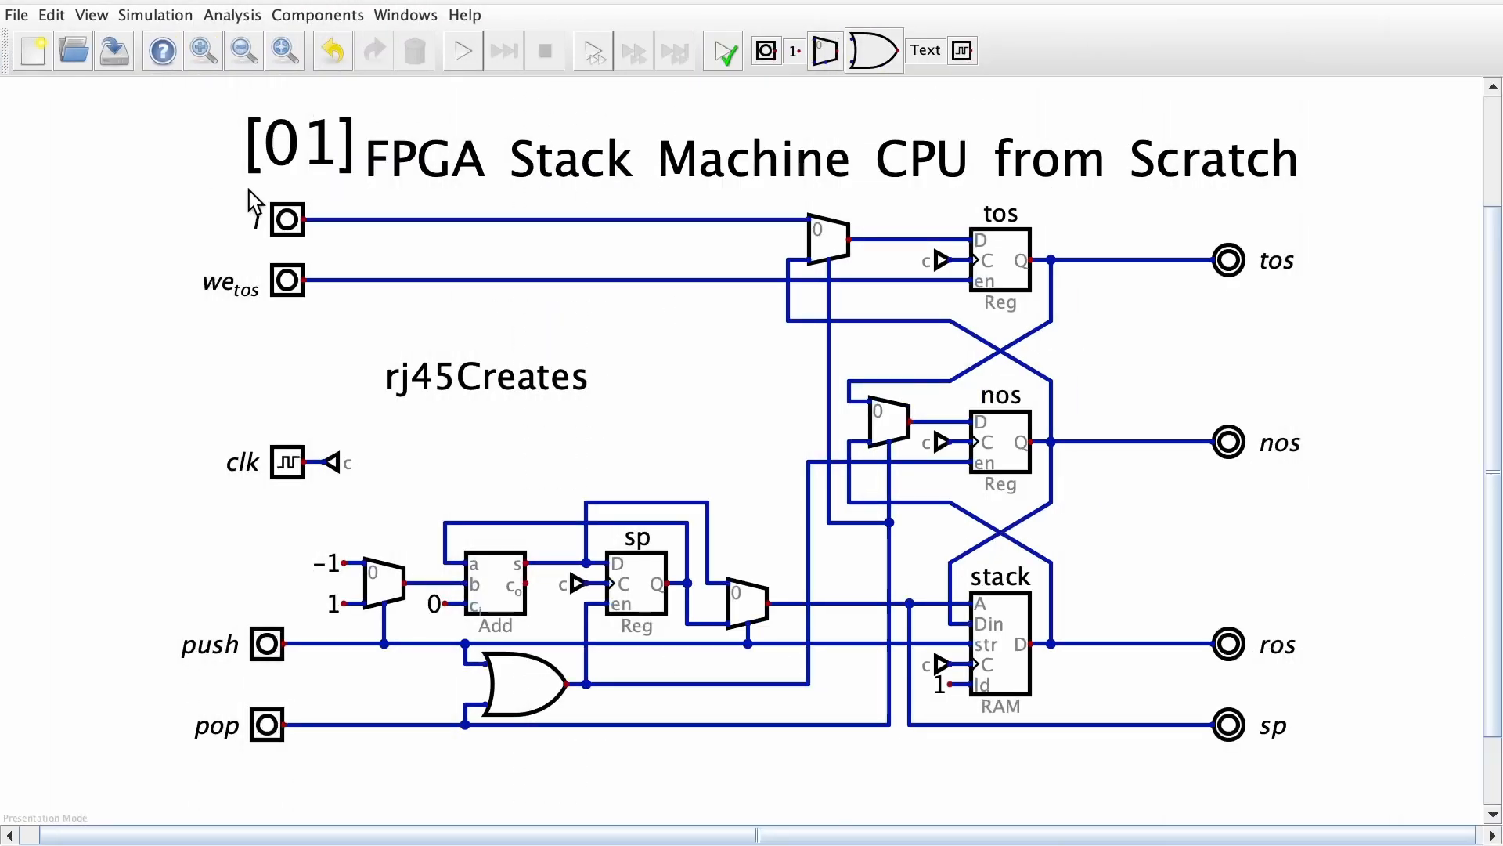
{"action": "left_click_drag", "start_coordinate": [146, 191], "coordinate": [1354, 784]}
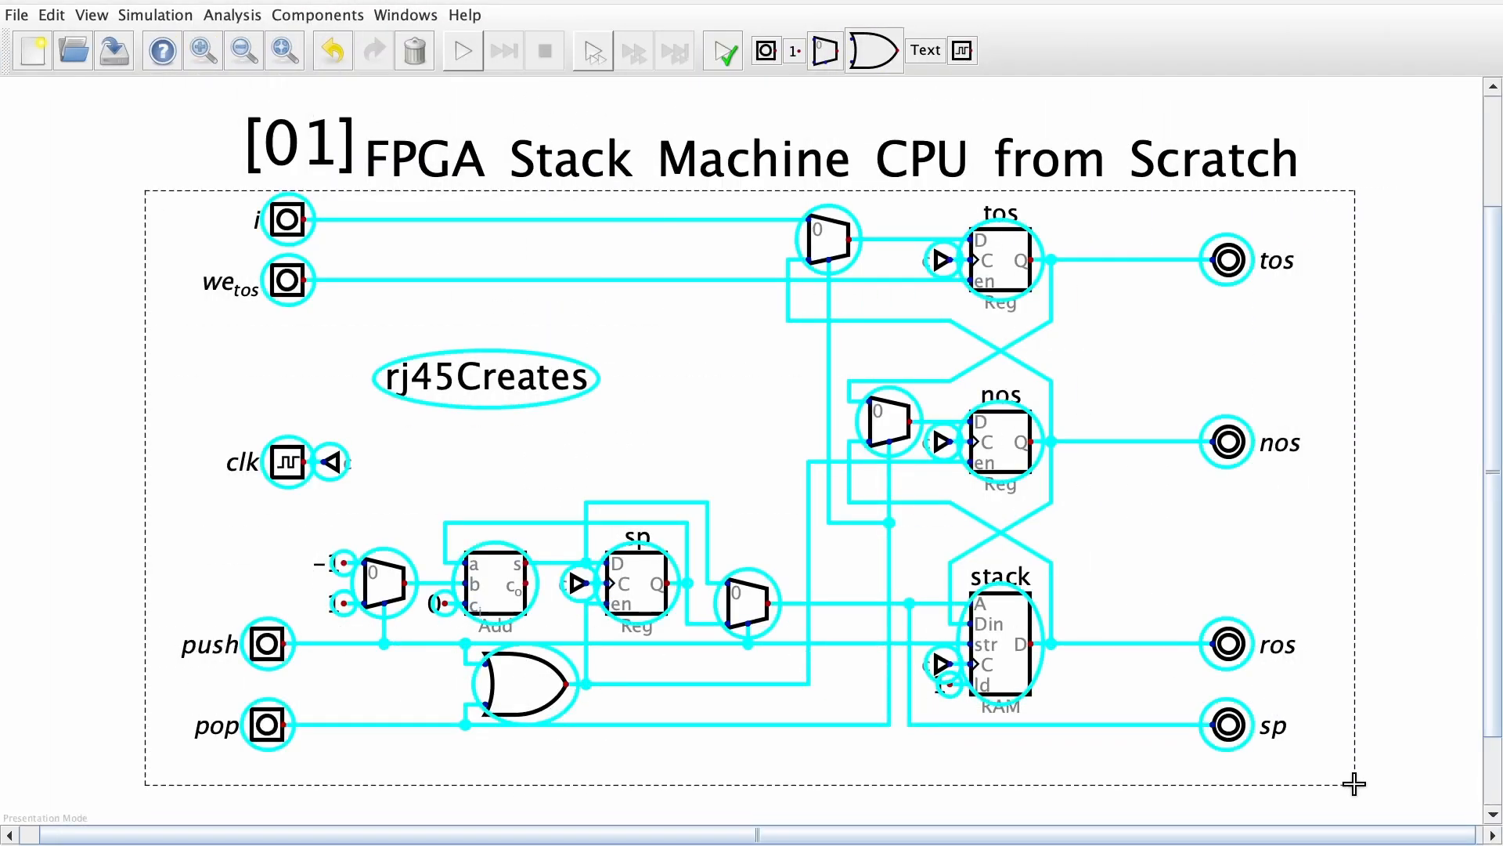
{"action": "key", "text": "super+c"}
{"action": "left_click_drag", "start_coordinate": [1502, 3], "coordinate": [432, 8]}
{"action": "left_click_drag", "start_coordinate": [66, 836], "coordinate": [66, 844]}
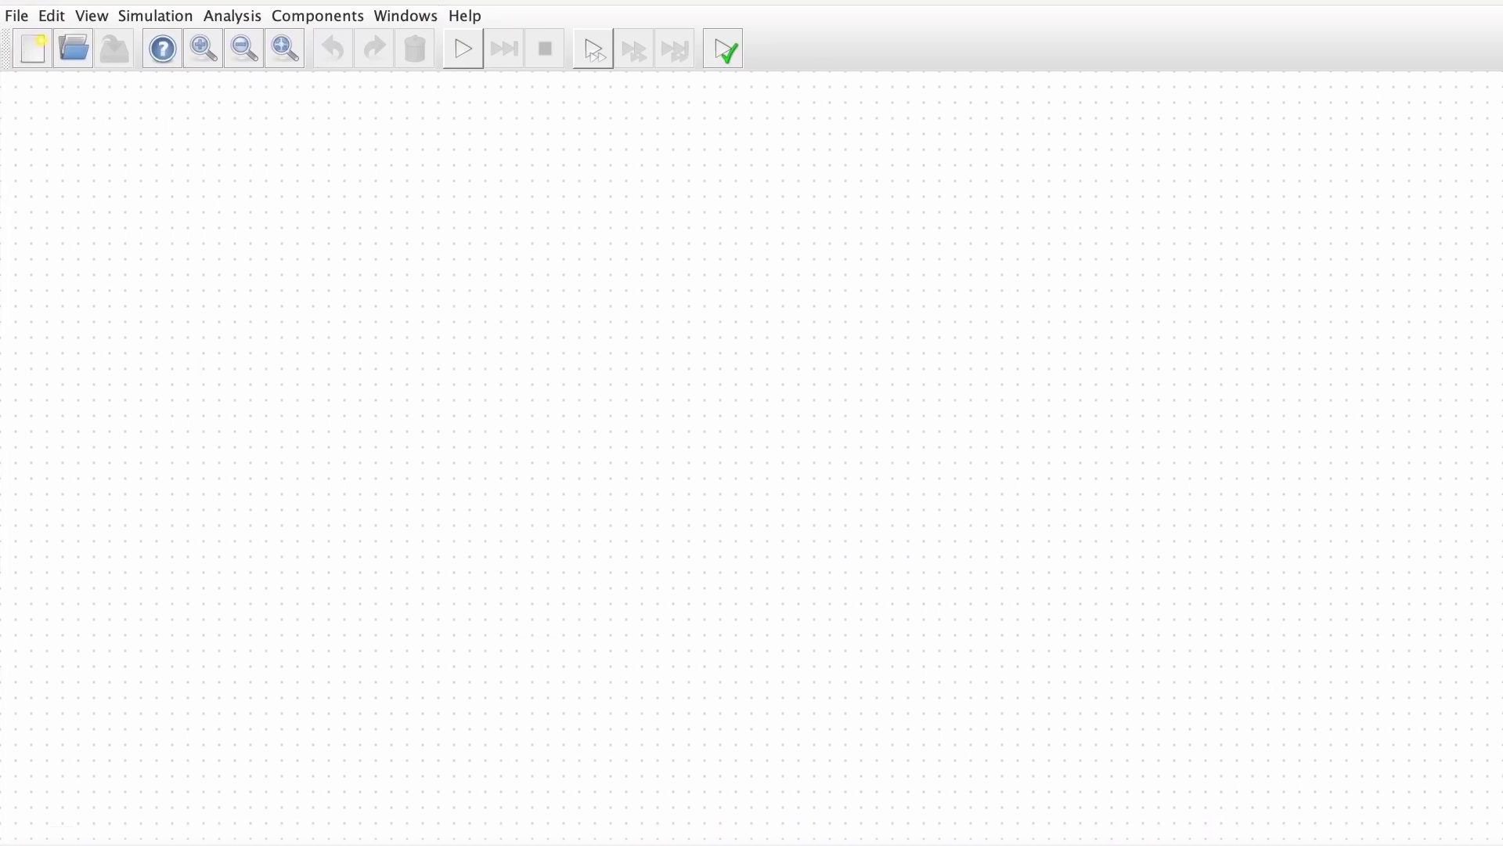
{"action": "key", "text": "super+v"}
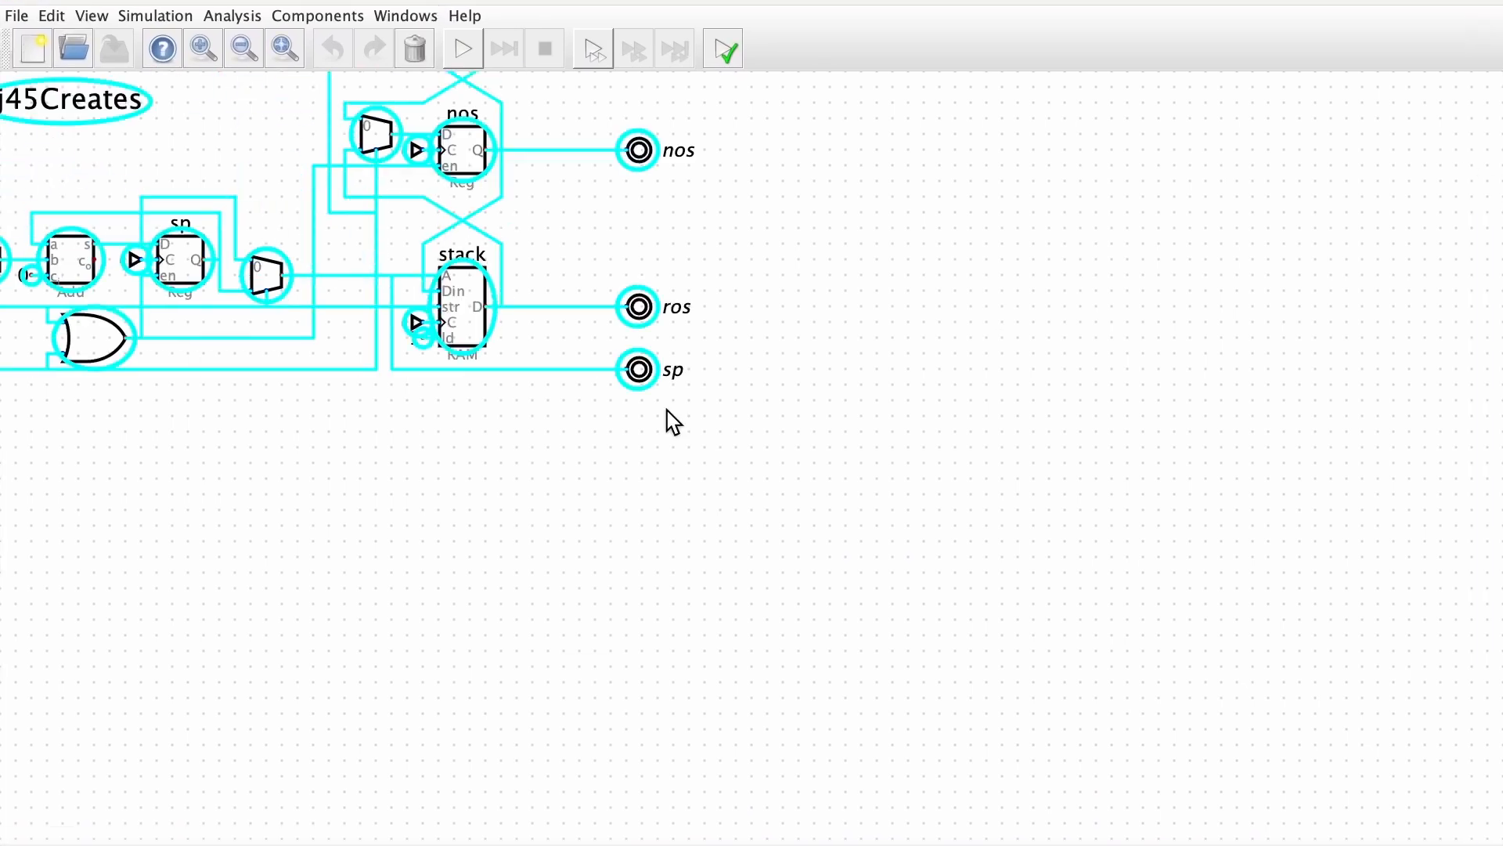
{"action": "left_click", "coordinate": [1015, 562]}
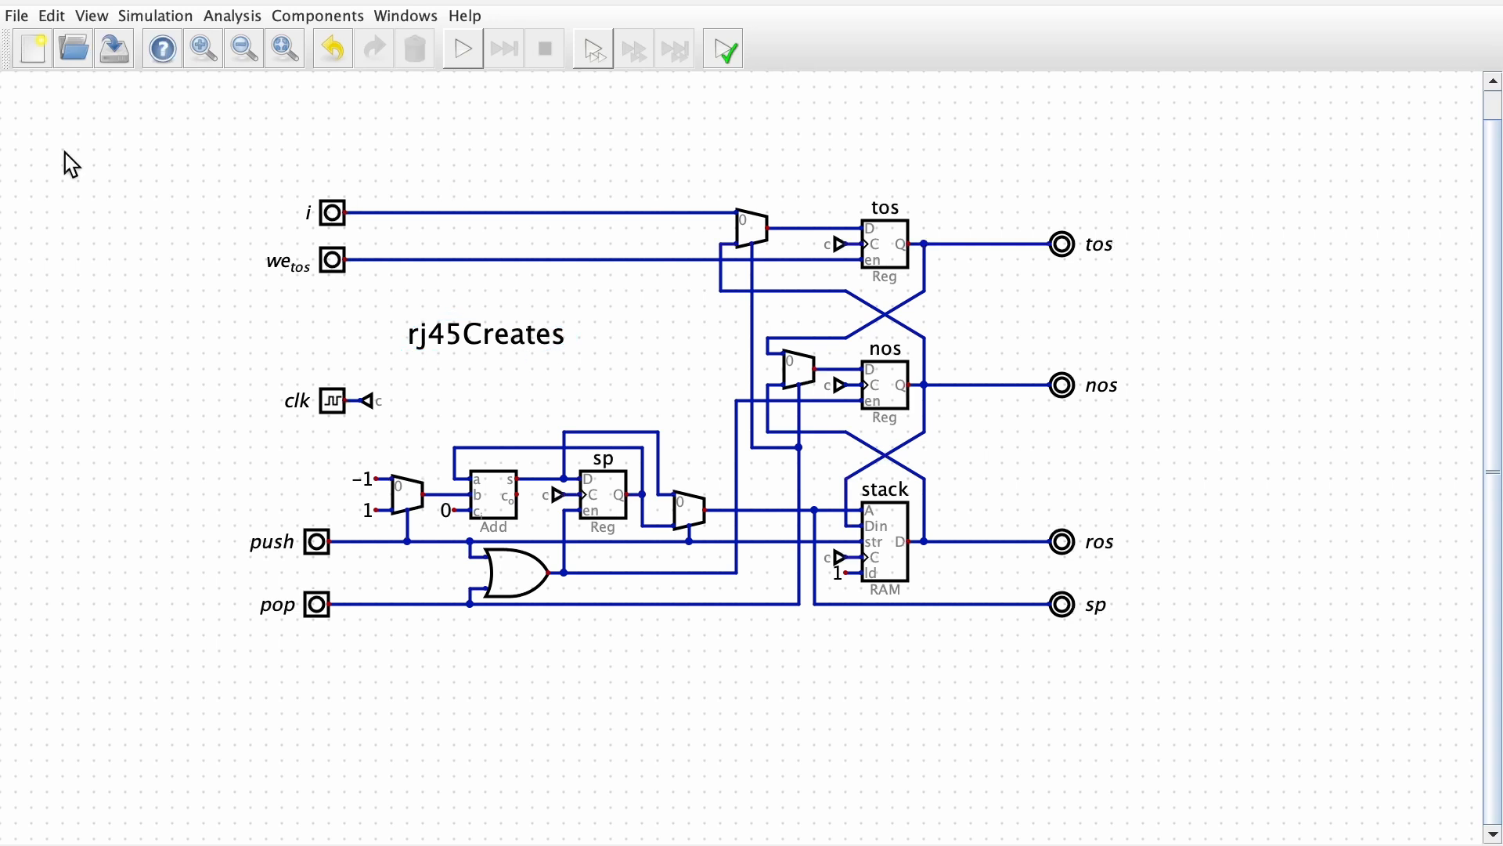
Save the new circuit in the dig folder under the name stack
{"action": "left_click", "coordinate": [114, 49]}
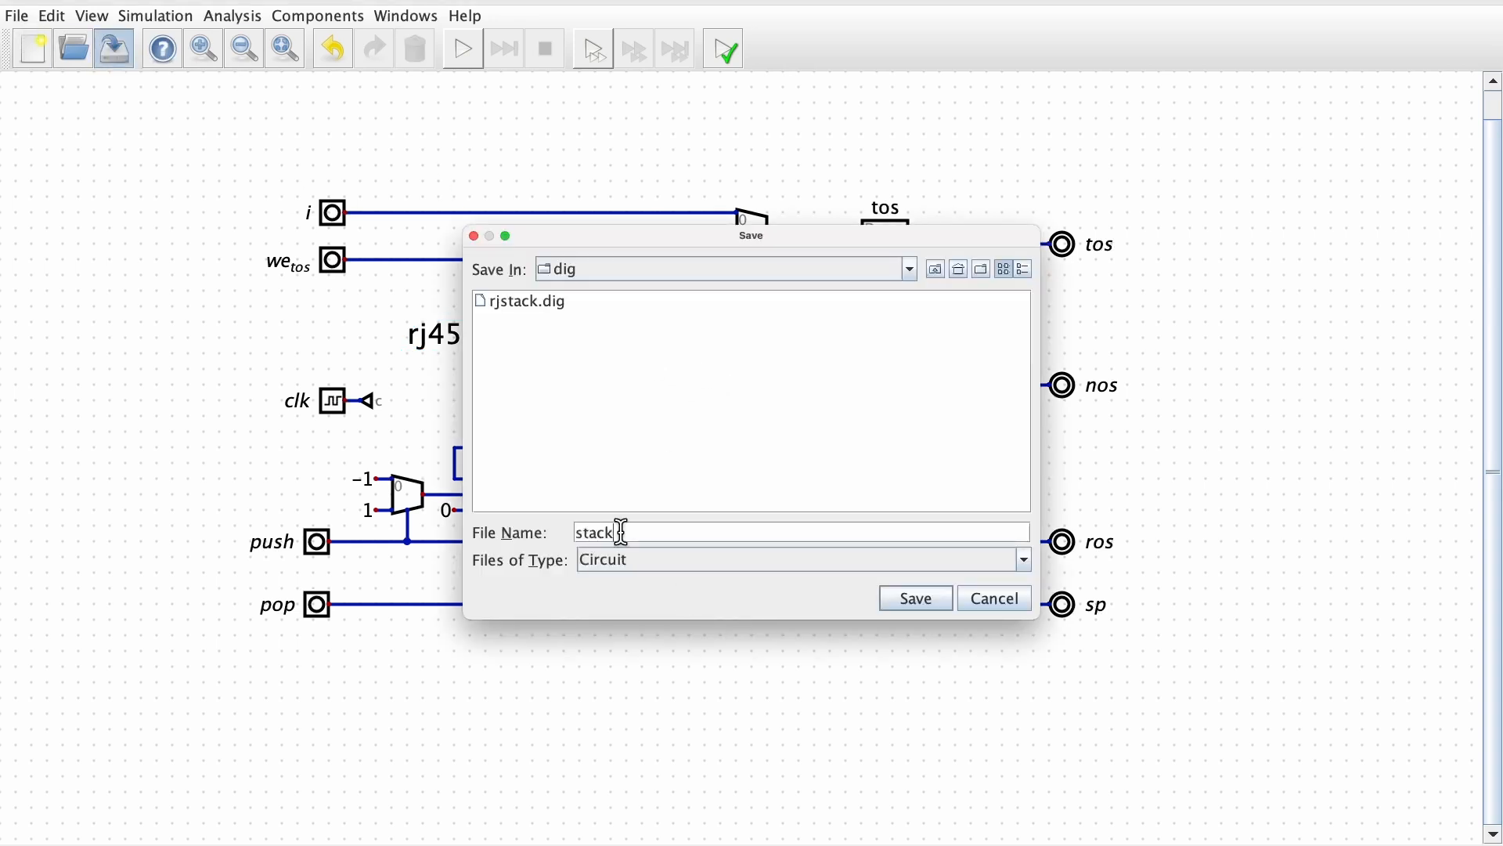
{"action": "left_click", "coordinate": [933, 589]}
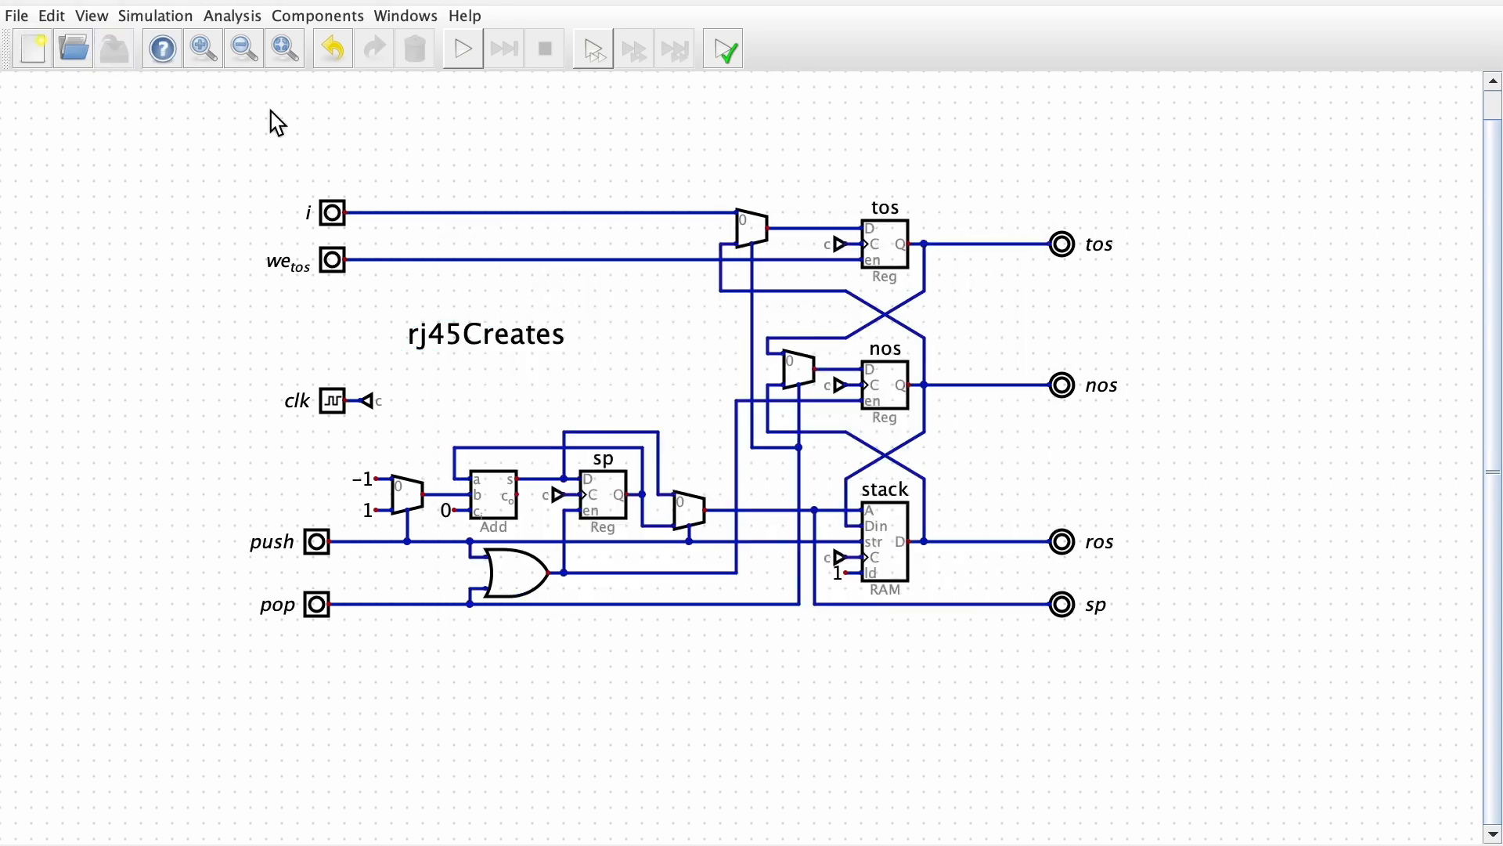
Configure the circuit-specific settings with a light purple background, the label stack and a width of 5
{"action": "left_click", "coordinate": [51, 15]}
{"action": "left_click", "coordinate": [113, 86]}
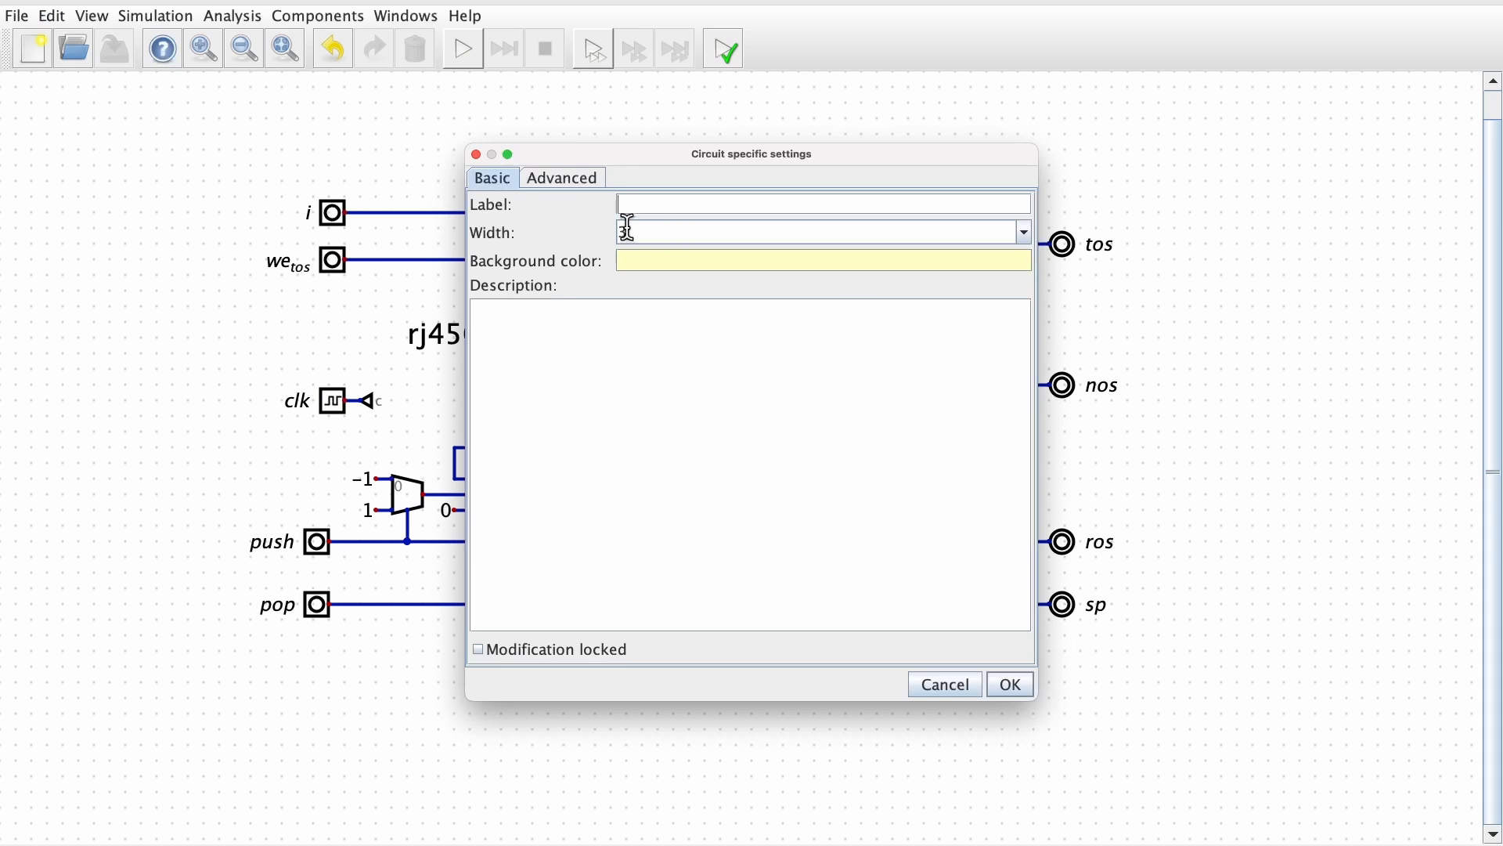
{"action": "left_click", "coordinate": [750, 262]}
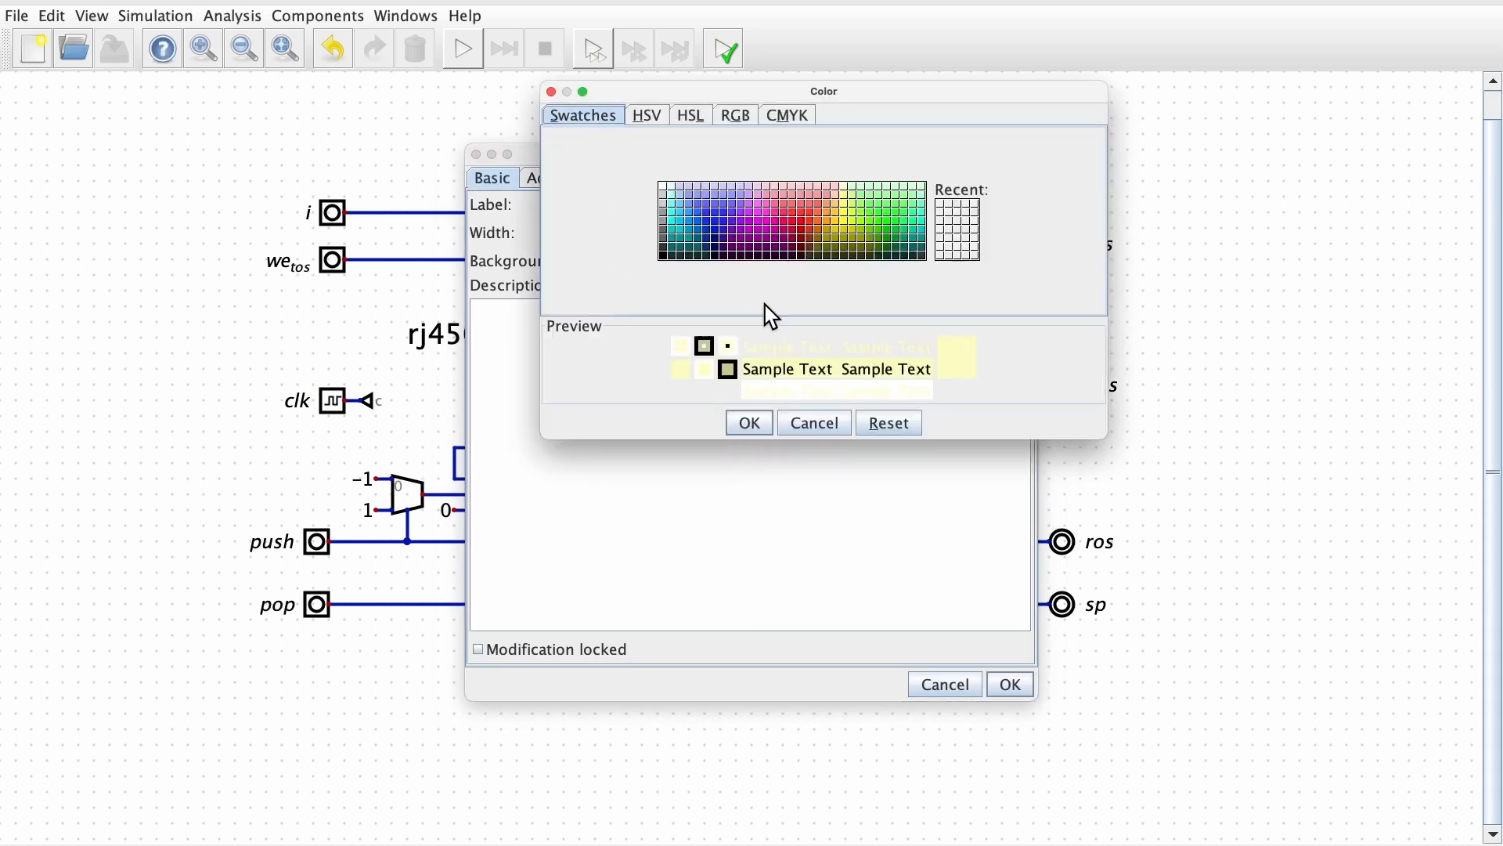
{"action": "left_click", "coordinate": [710, 190]}
{"action": "left_click", "coordinate": [749, 423]}
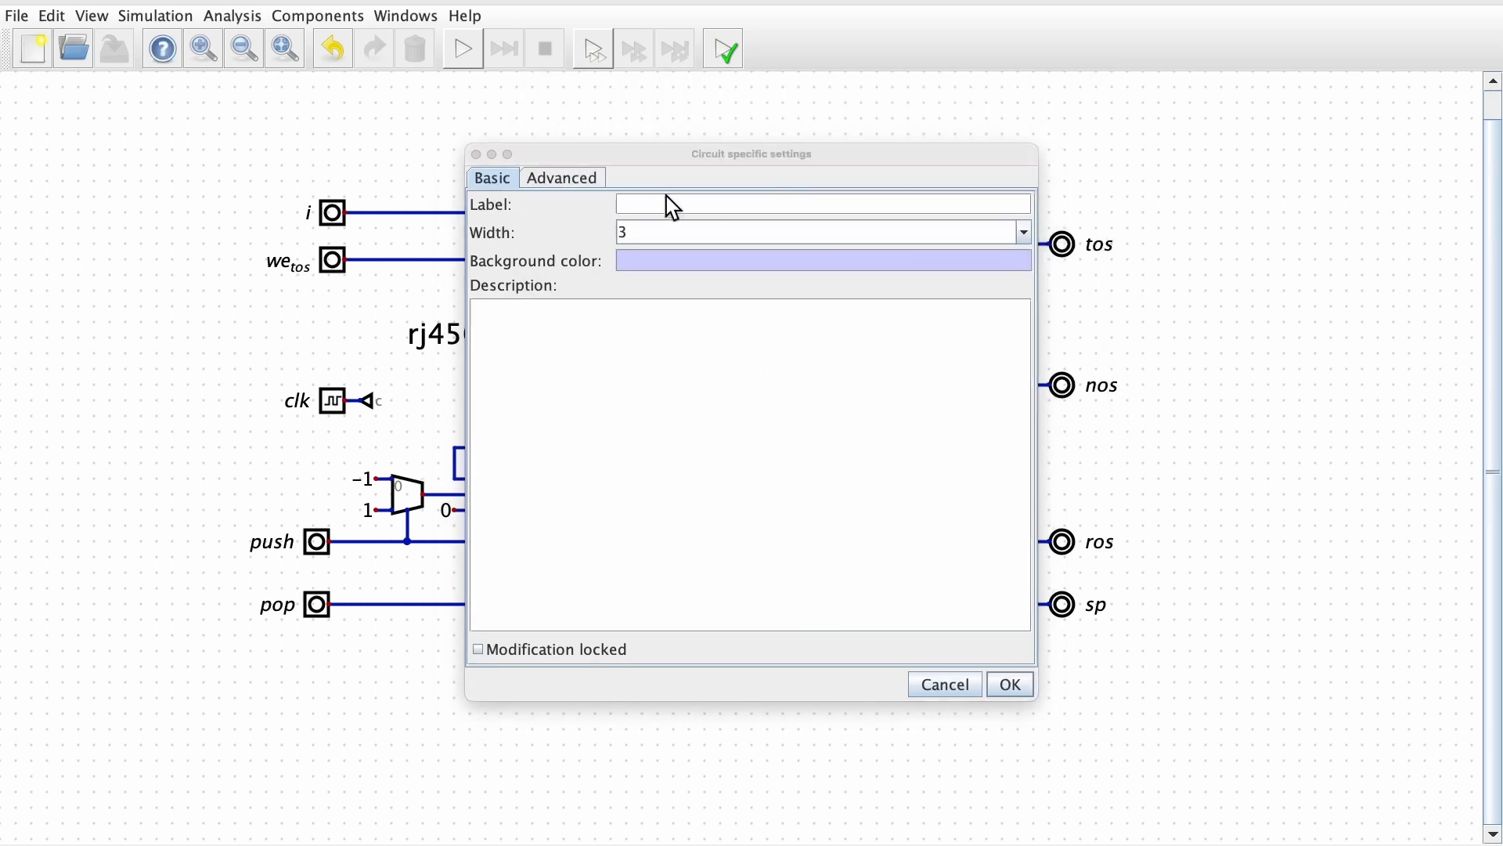
{"action": "left_click", "coordinate": [655, 205]}
{"action": "type", "text": "stack"}
{"action": "double_click", "coordinate": [660, 234]}
{"action": "type", "text": "5"}
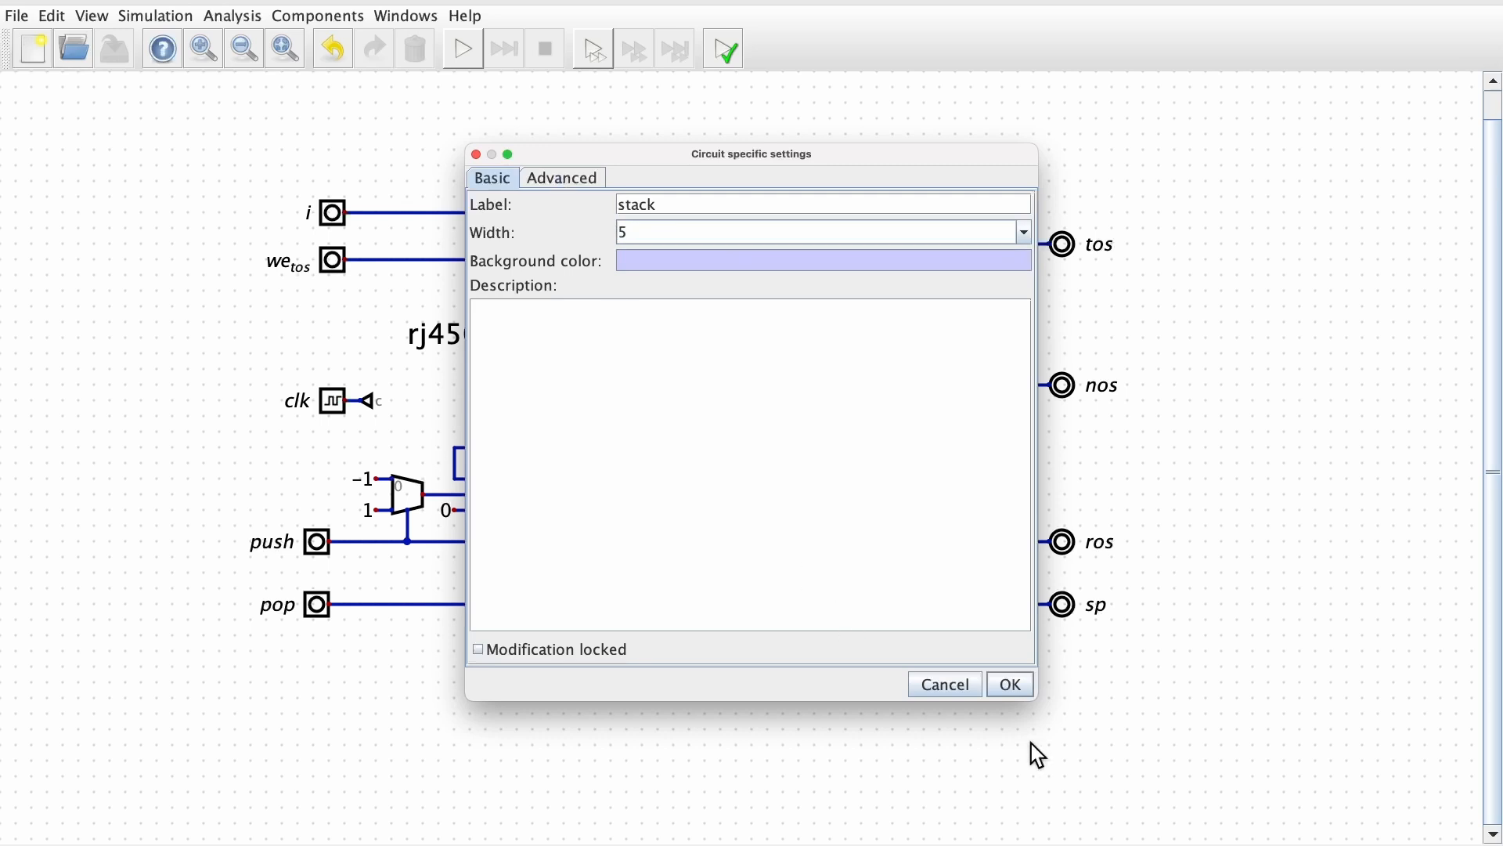
{"action": "left_click", "coordinate": [1011, 685]}
Arrange the embedded circuit's inputs in the order i, push, pop, we_tos, clk
{"action": "left_click", "coordinate": [54, 16]}
{"action": "left_click", "coordinate": [119, 217]}
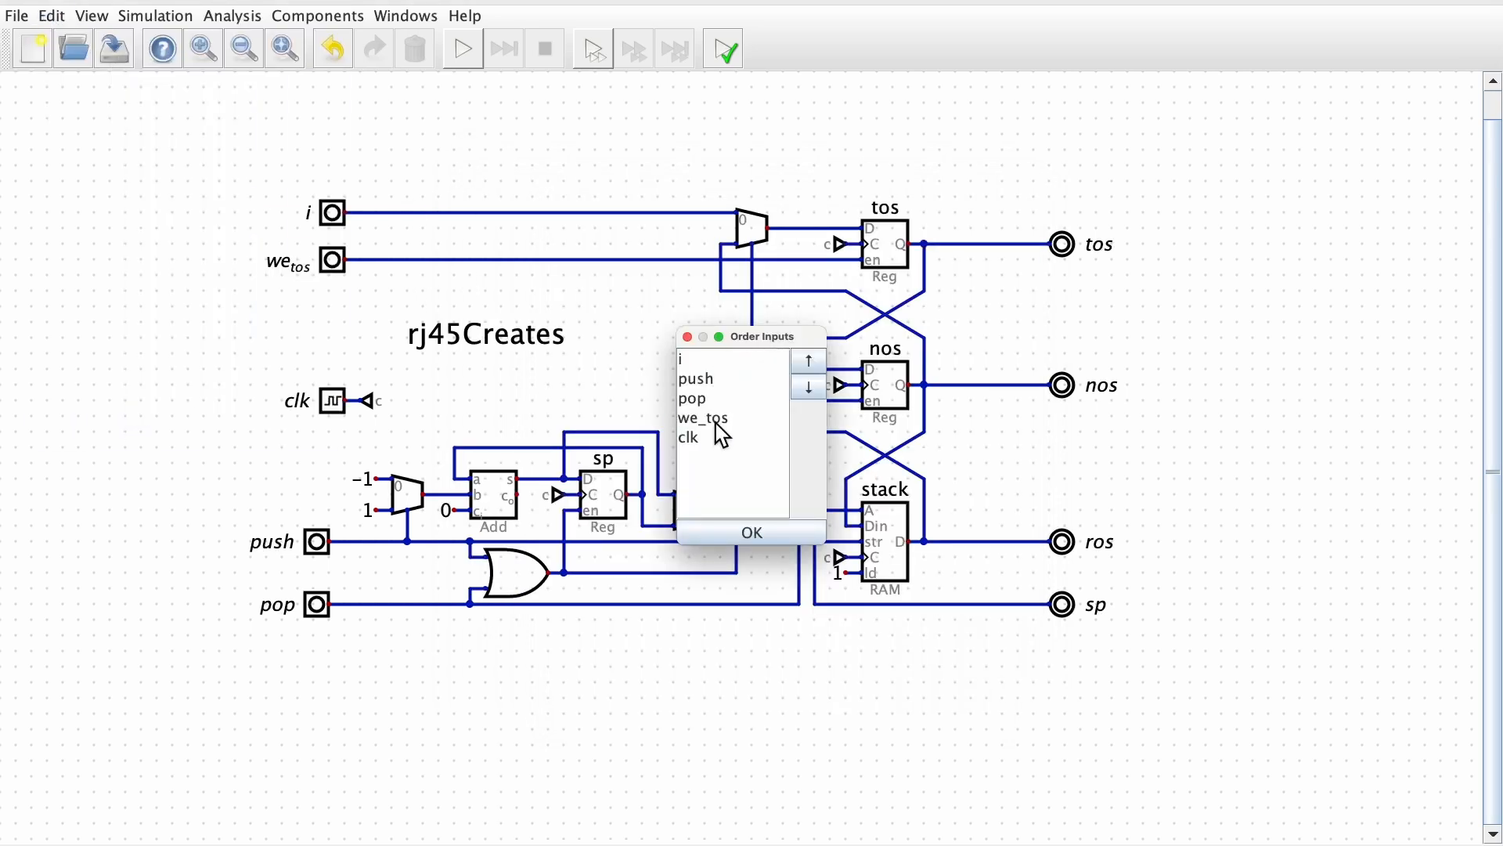
{"action": "key", "text": "Return"}
Arrange the embedded circuit's outputs in the order tos, nos, ros, sp, and save the circuit
{"action": "left_click", "coordinate": [52, 15]}
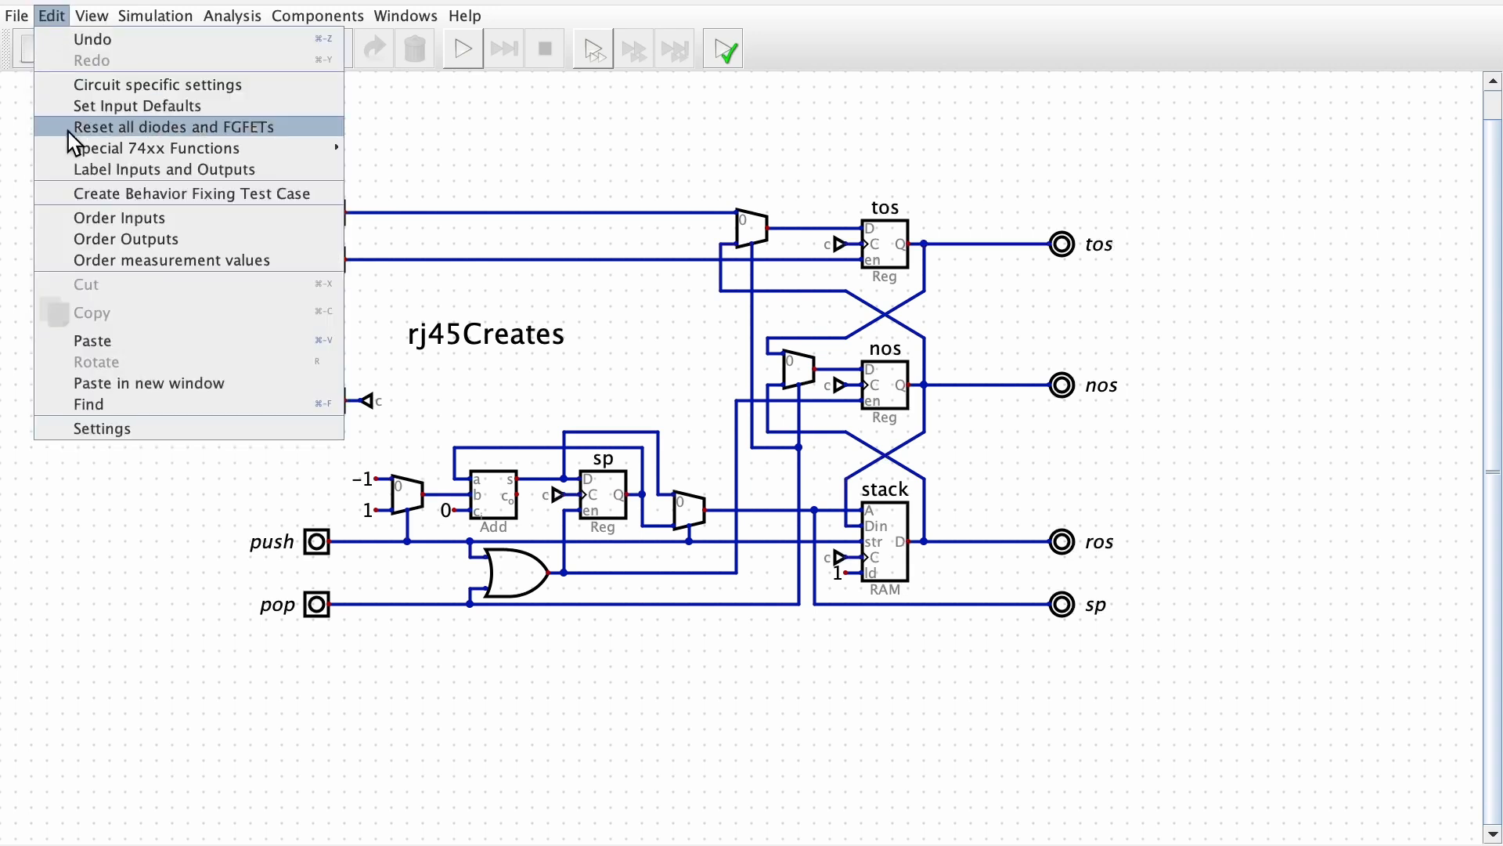
{"action": "left_click", "coordinate": [117, 235]}
{"action": "left_click", "coordinate": [710, 383]}
{"action": "left_click", "coordinate": [809, 361]}
{"action": "left_click", "coordinate": [693, 418]}
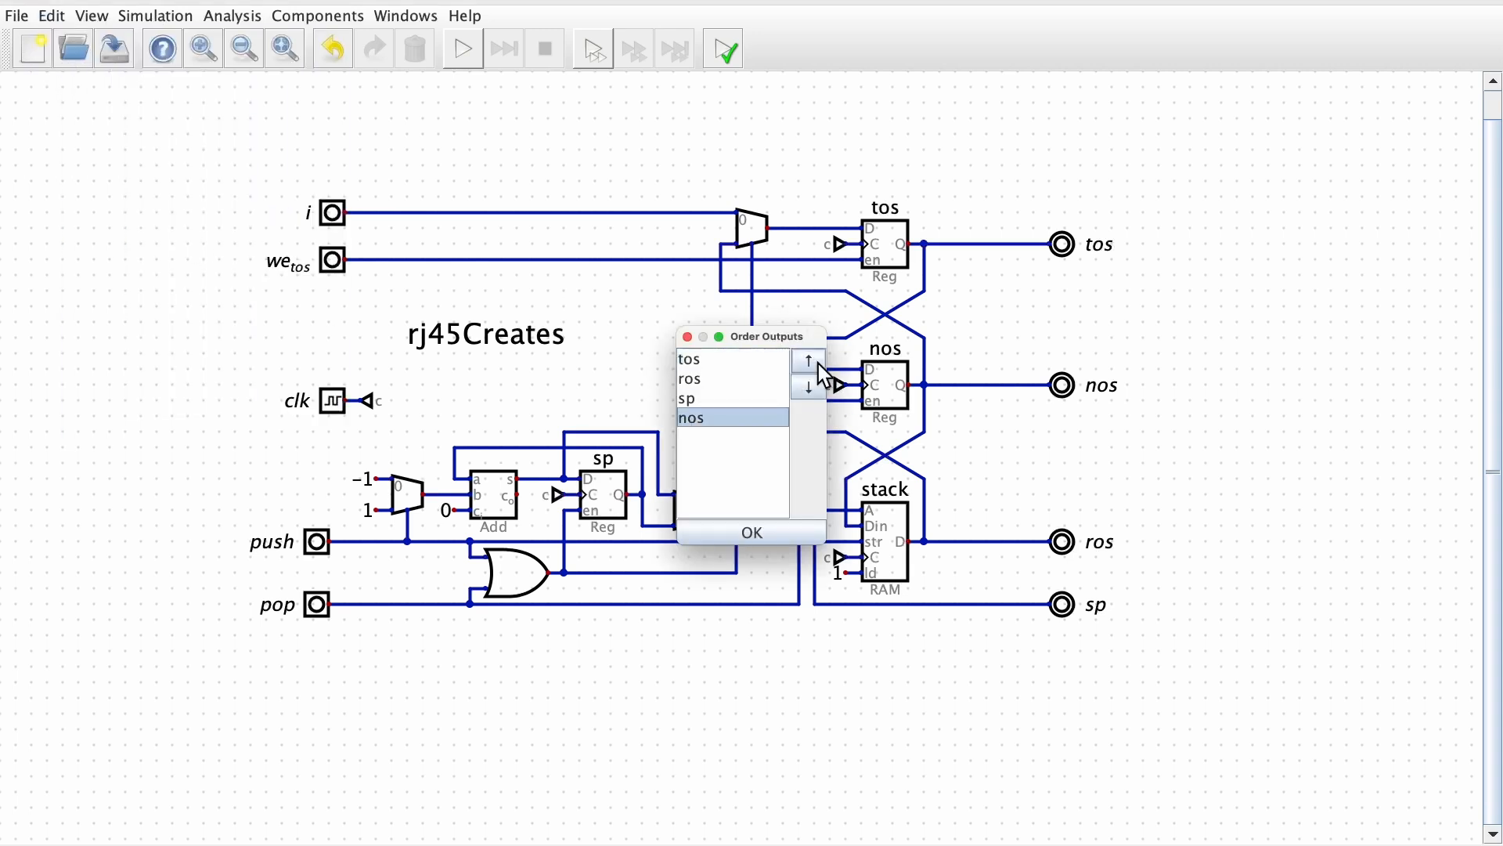
{"action": "left_click", "coordinate": [809, 361]}
{"action": "left_click", "coordinate": [808, 361]}
{"action": "key", "text": "Return"}
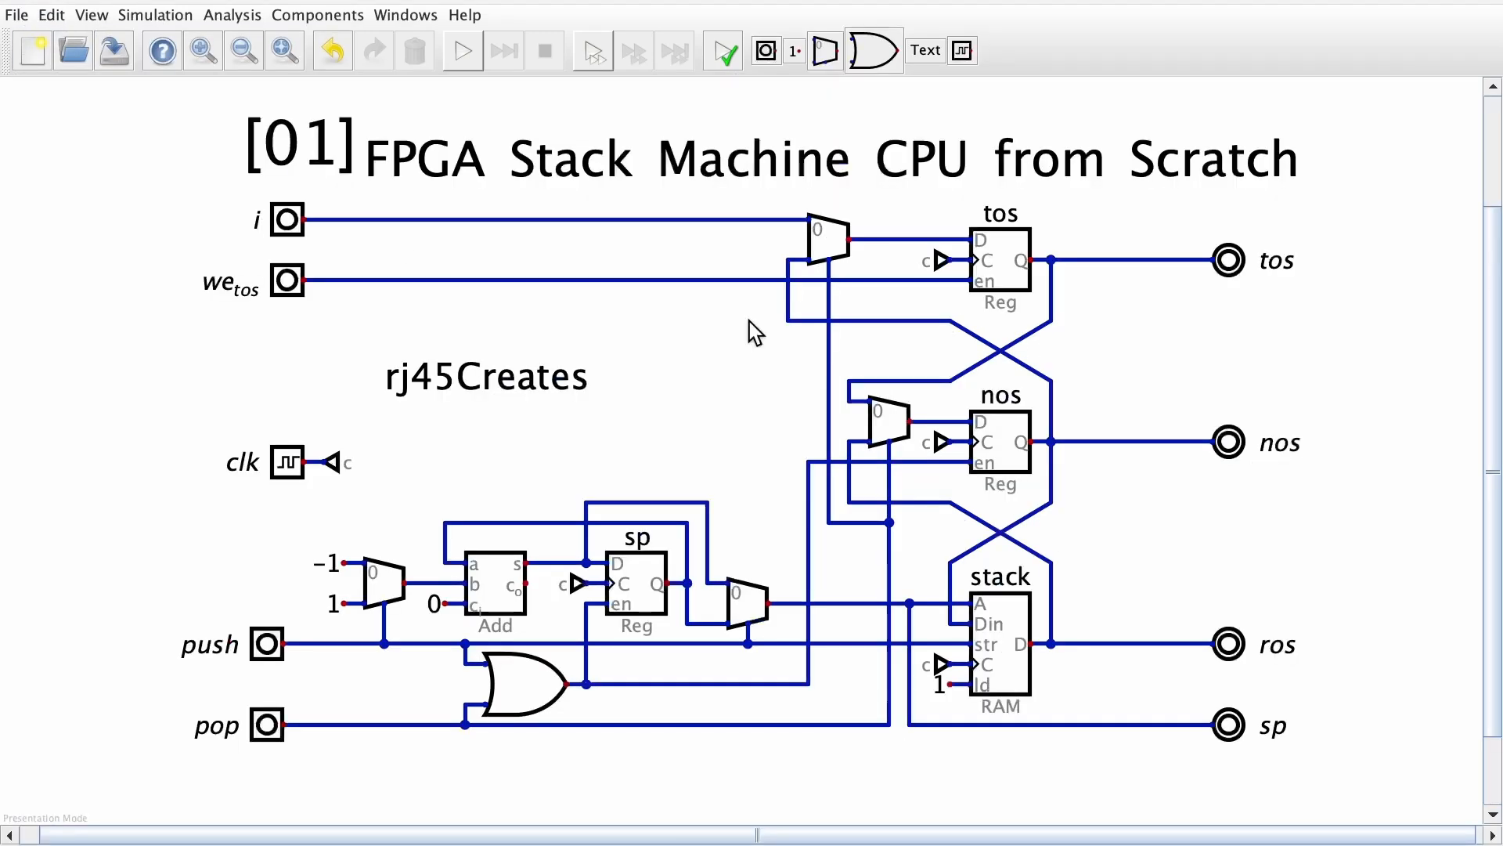
Insert the custom stack component into the original circuit, in the free area between the clk input and the nos register
{"action": "left_click", "coordinate": [155, 15]}
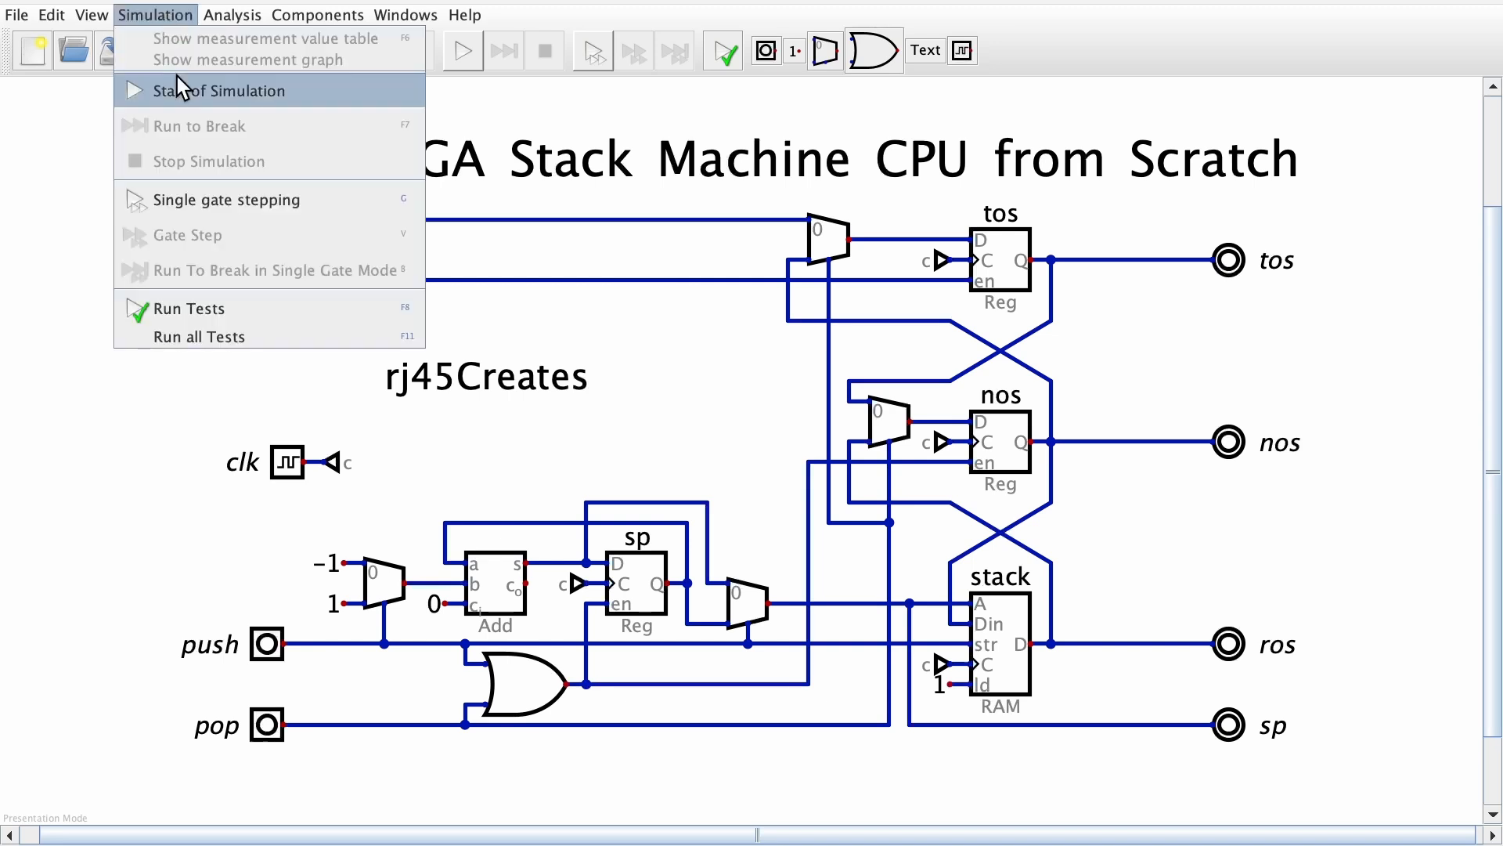
{"action": "mouse_move", "coordinate": [297, 15]}
{"action": "mouse_move", "coordinate": [317, 190]}
{"action": "mouse_move", "coordinate": [329, 250]}
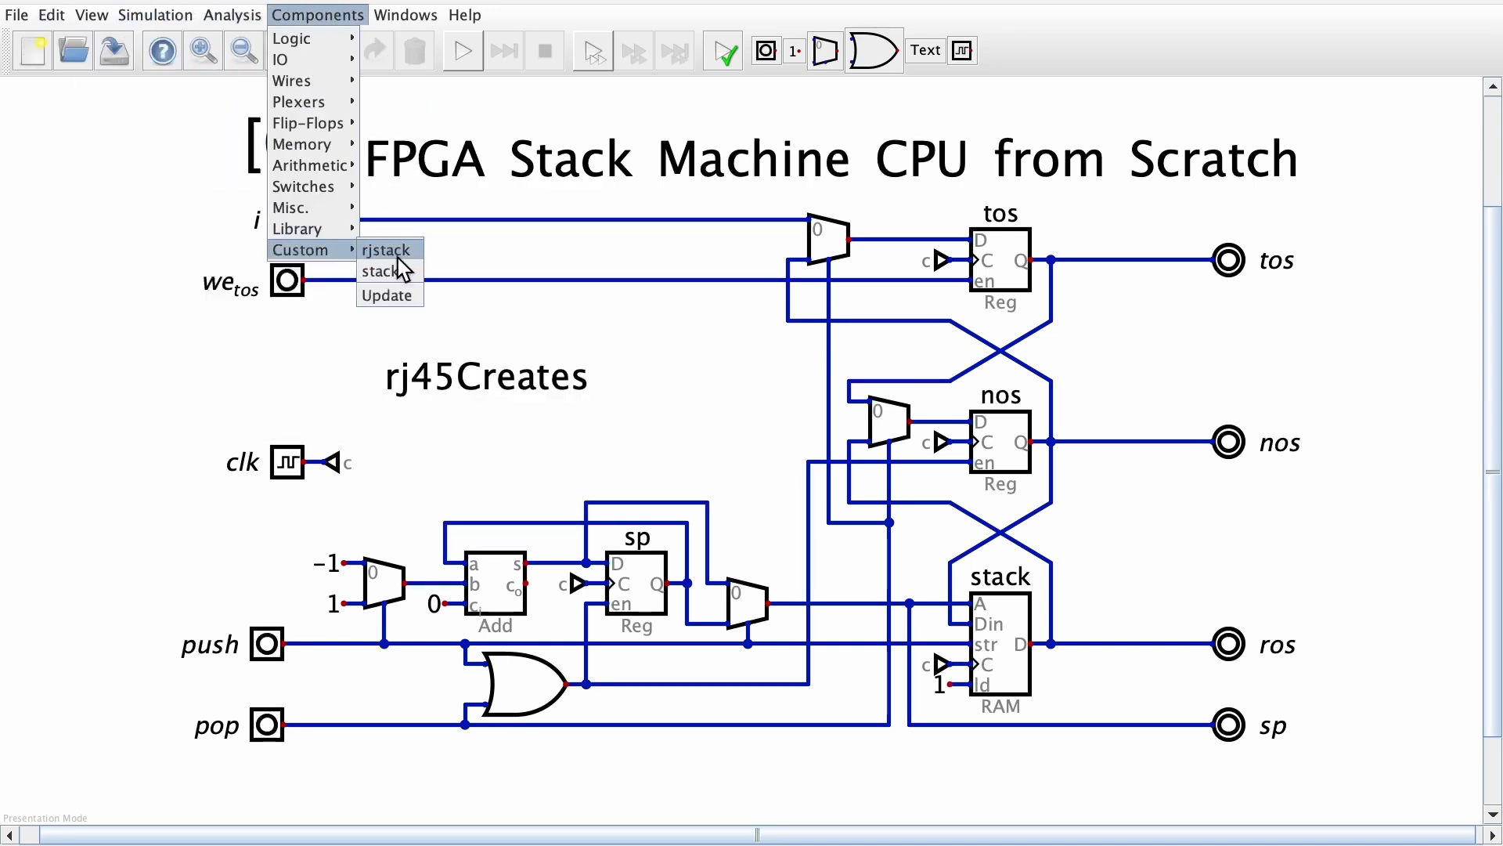
{"action": "left_click", "coordinate": [380, 250]}
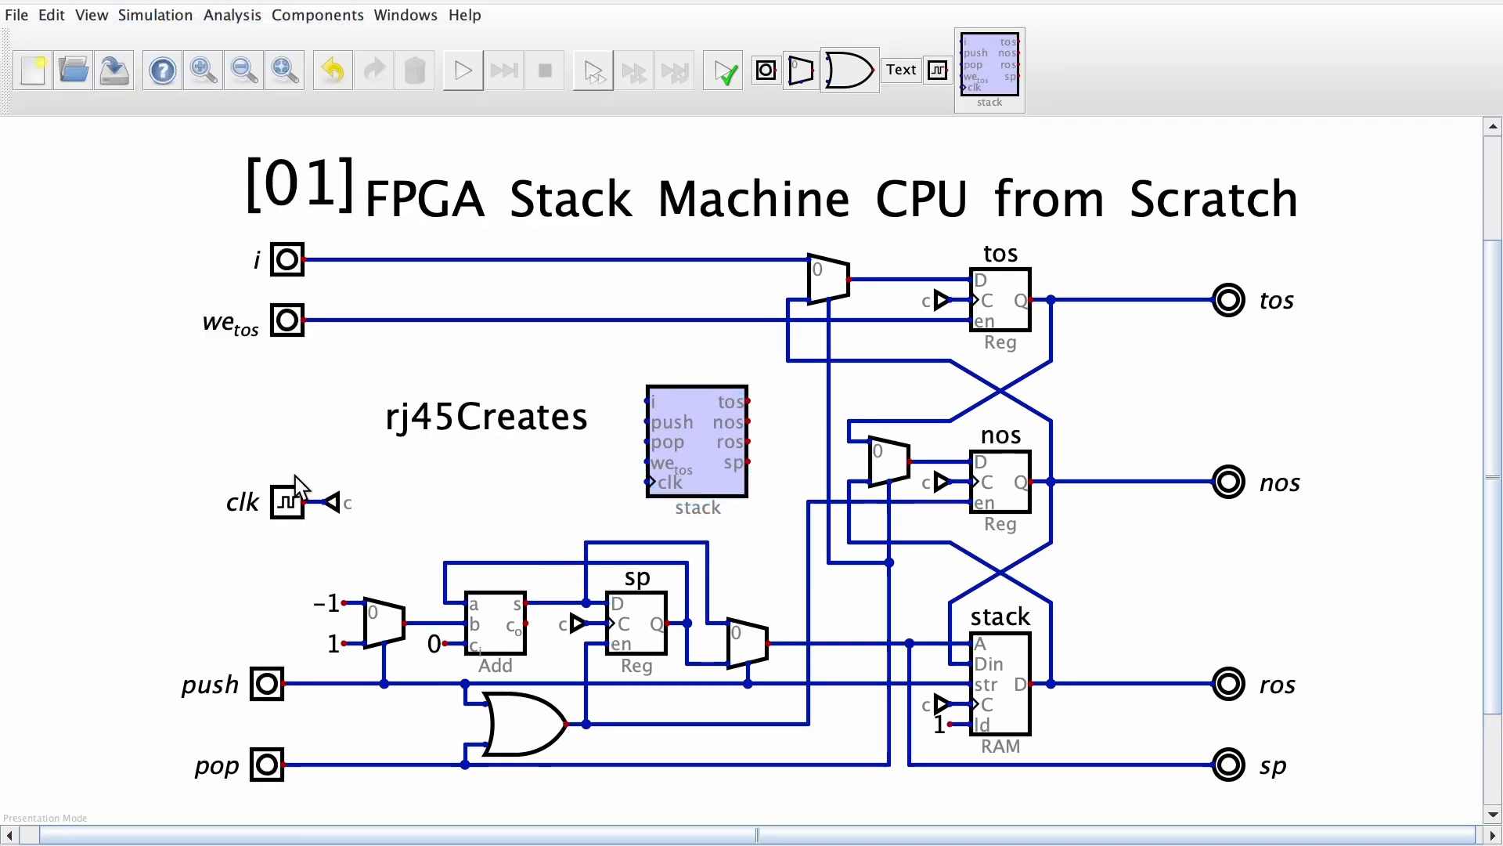
Duplicate the c tunnel beside the clk input, rotate the copy by 180 degrees and attach it to the stack component's clk pin
{"action": "left_click_drag", "start_coordinate": [294, 473], "coordinate": [363, 522]}
{"action": "key", "text": "ctrl+c"}
{"action": "key", "text": "ctrl+v"}
{"action": "key", "text": "r"}
{"action": "key", "text": "r"}
{"action": "left_click", "coordinate": [630, 481]}
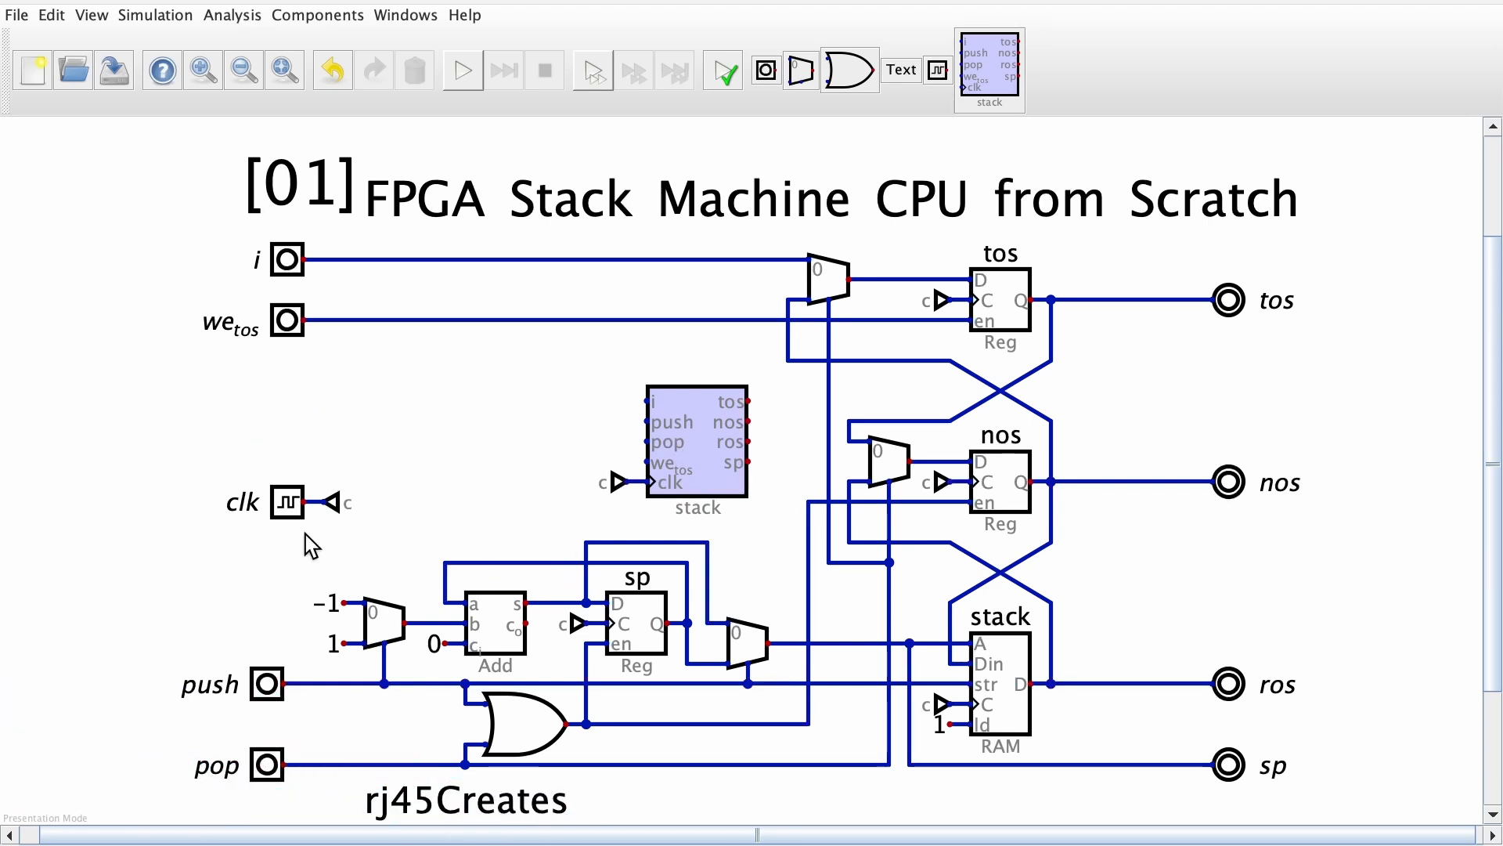
Delete the original stack logic and its wires, keeping the inputs, the outputs and the new stack component
{"action": "left_click_drag", "start_coordinate": [305, 534], "coordinate": [1182, 792]}
{"action": "key", "text": "Delete"}
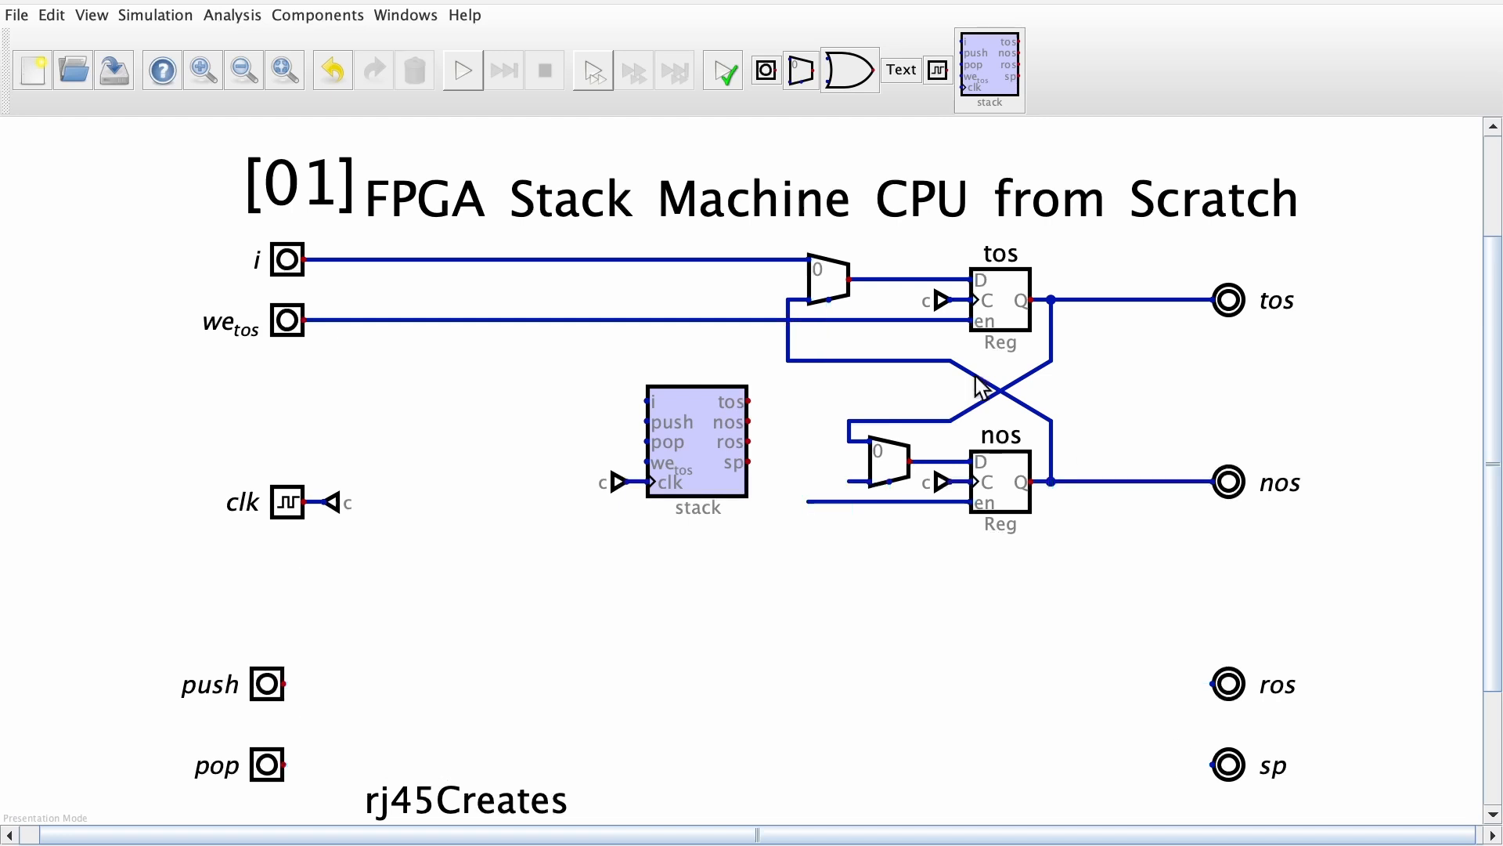
{"action": "left_click_drag", "start_coordinate": [334, 236], "coordinate": [1139, 372]}
{"action": "key", "text": "Delete"}
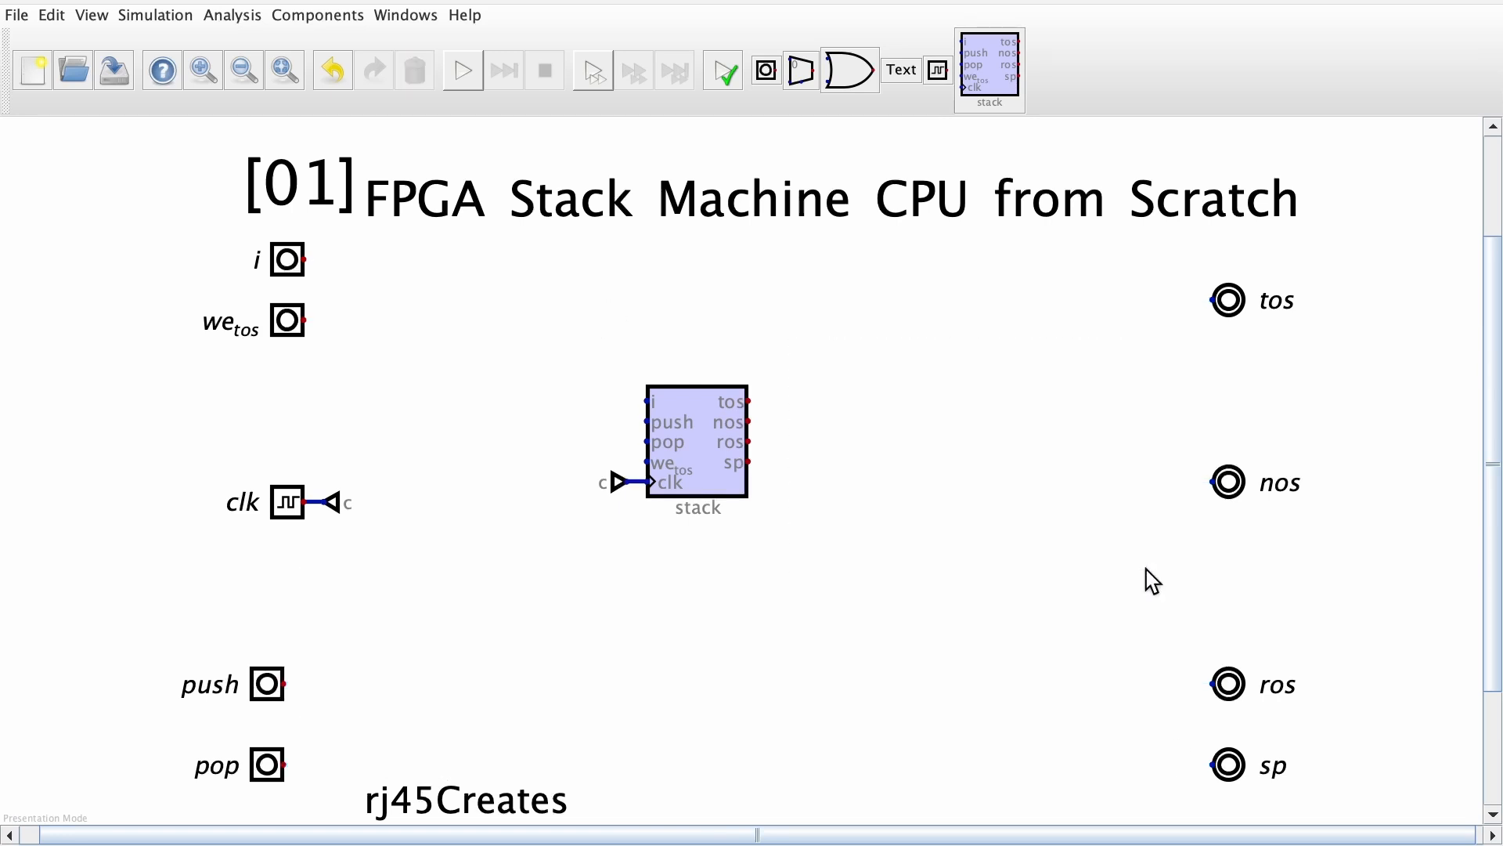
Wire the stack component's tos, nos, ros and sp pins to the outputs of the same names
{"action": "left_click", "coordinate": [749, 401]}
{"action": "left_click", "coordinate": [1213, 300]}
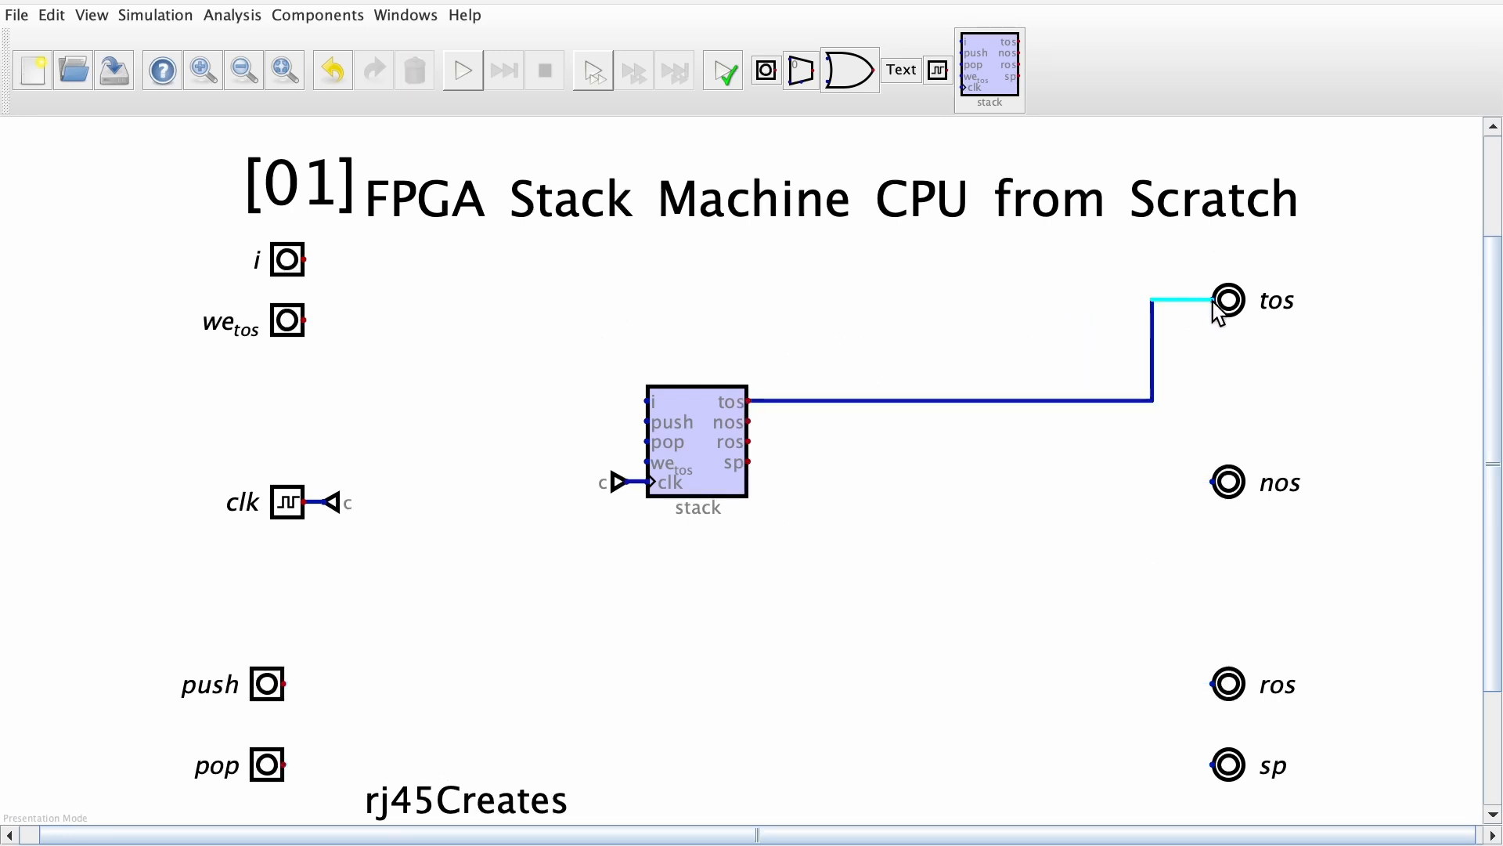
{"action": "left_click", "coordinate": [749, 421]}
{"action": "left_click", "coordinate": [1213, 482]}
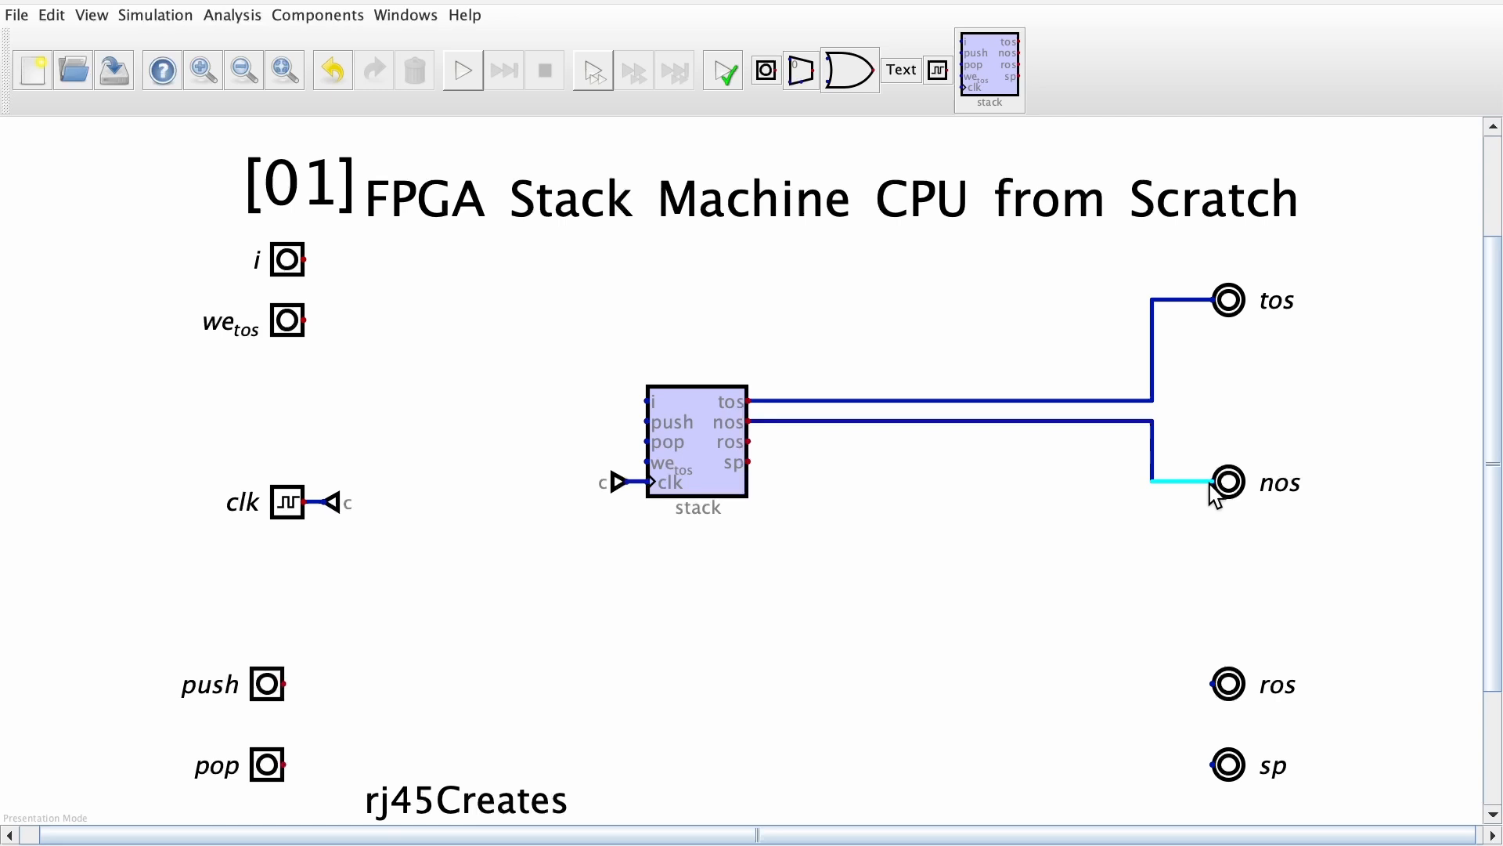
{"action": "left_click", "coordinate": [748, 442]}
{"action": "left_click", "coordinate": [1213, 684]}
{"action": "left_click", "coordinate": [749, 462]}
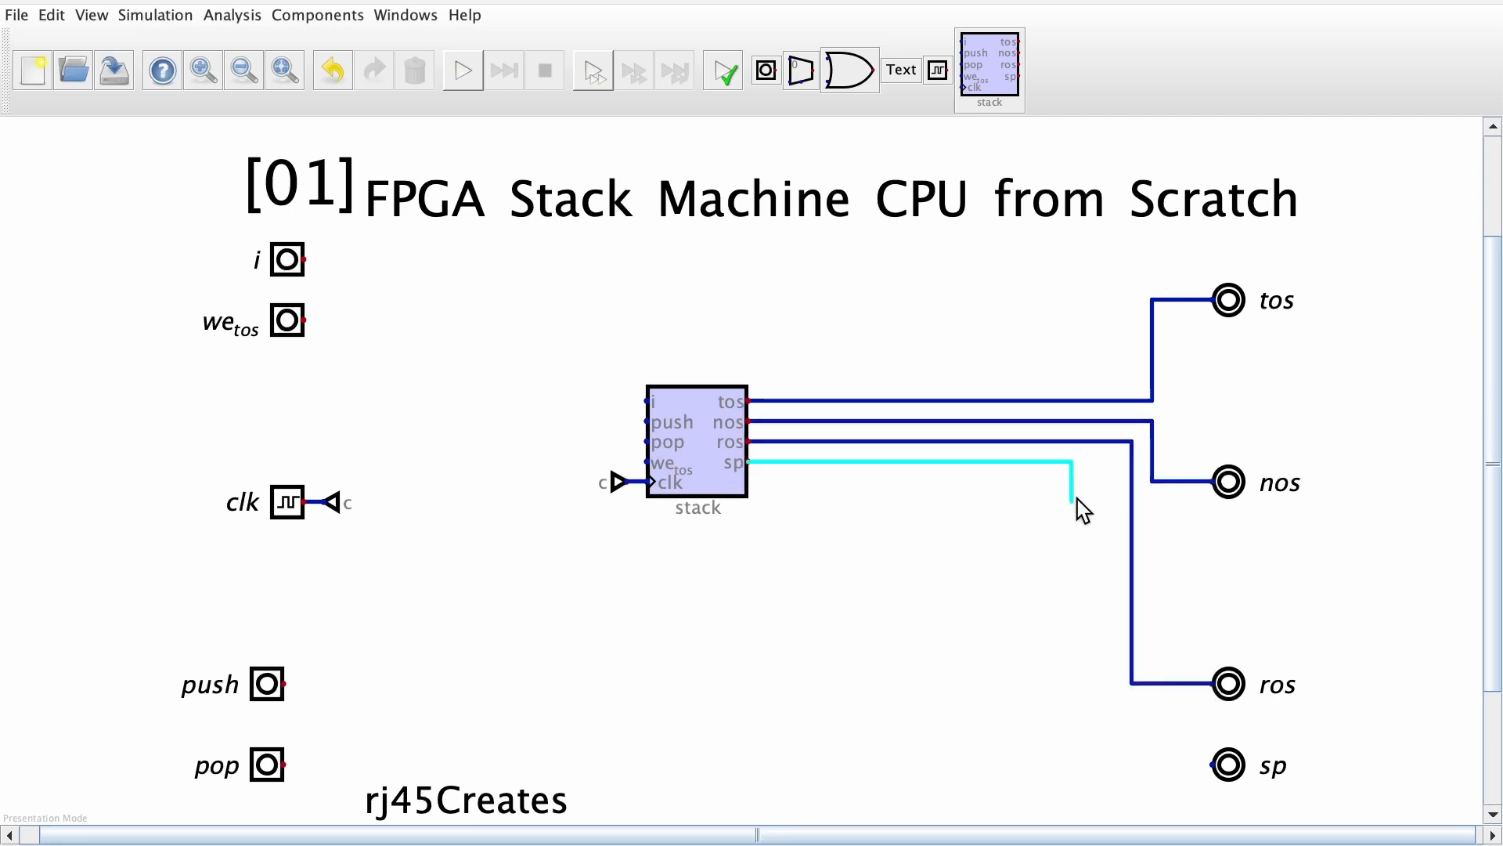
{"action": "left_click", "coordinate": [1212, 765]}
Wire the i input to the stack component's i pin
{"action": "left_click", "coordinate": [304, 259]}
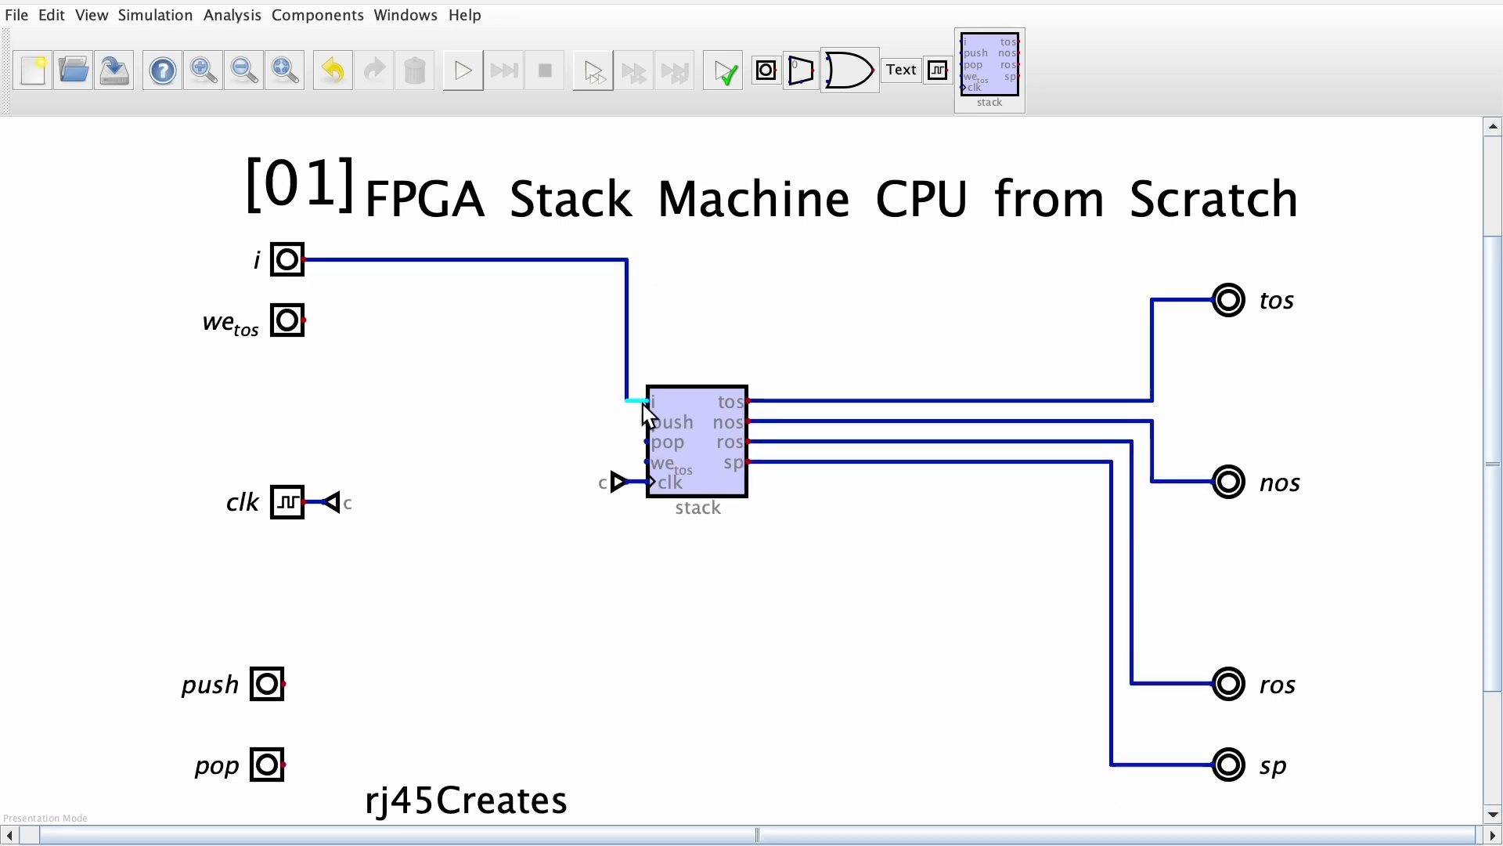
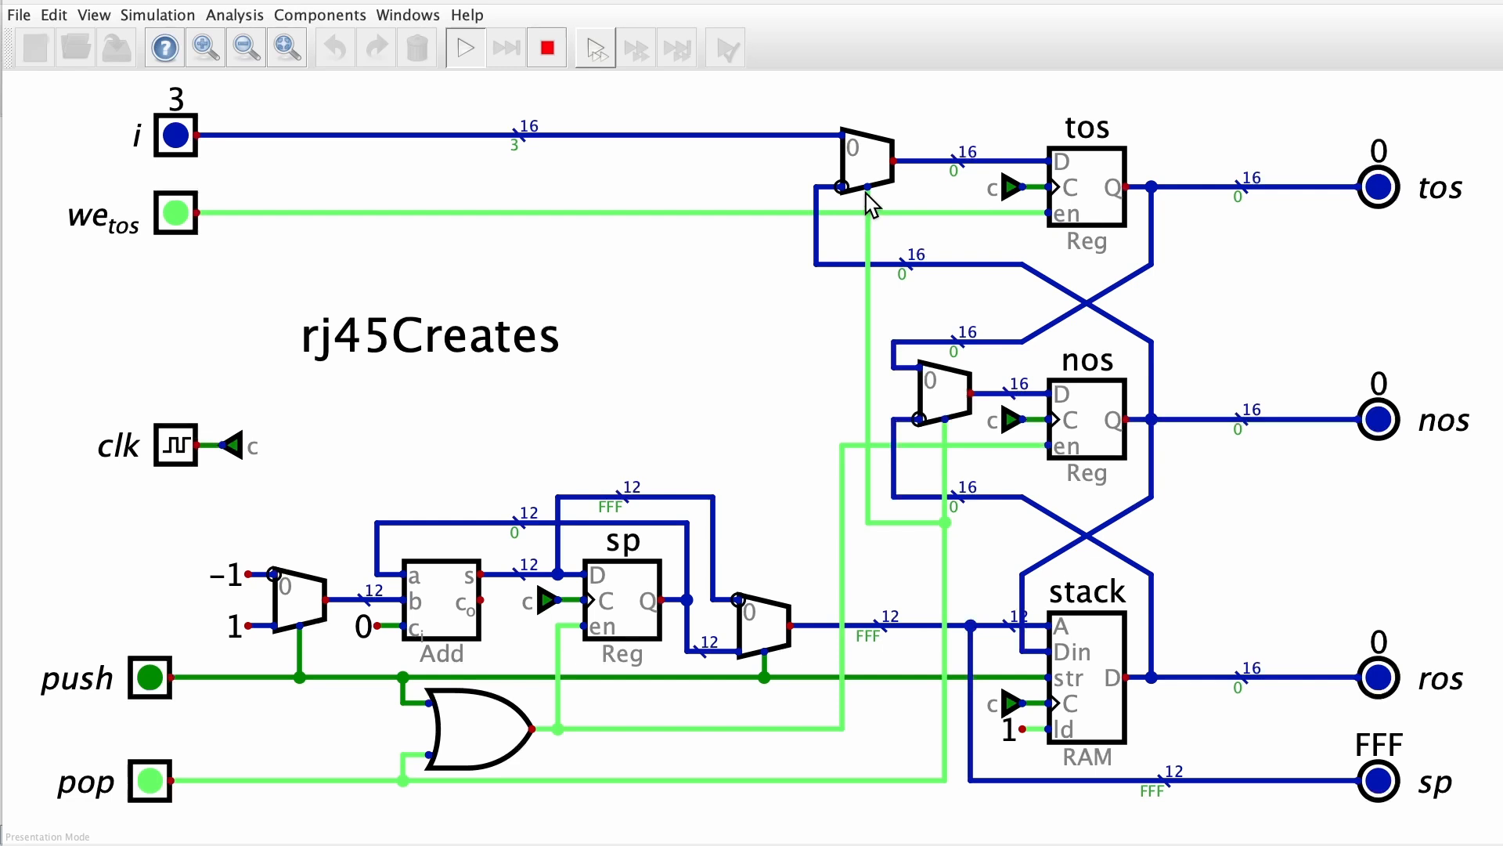
Stop the simulation and set the number of selector bits of the tos register's multiplexer to 2
{"action": "left_click", "coordinate": [547, 61]}
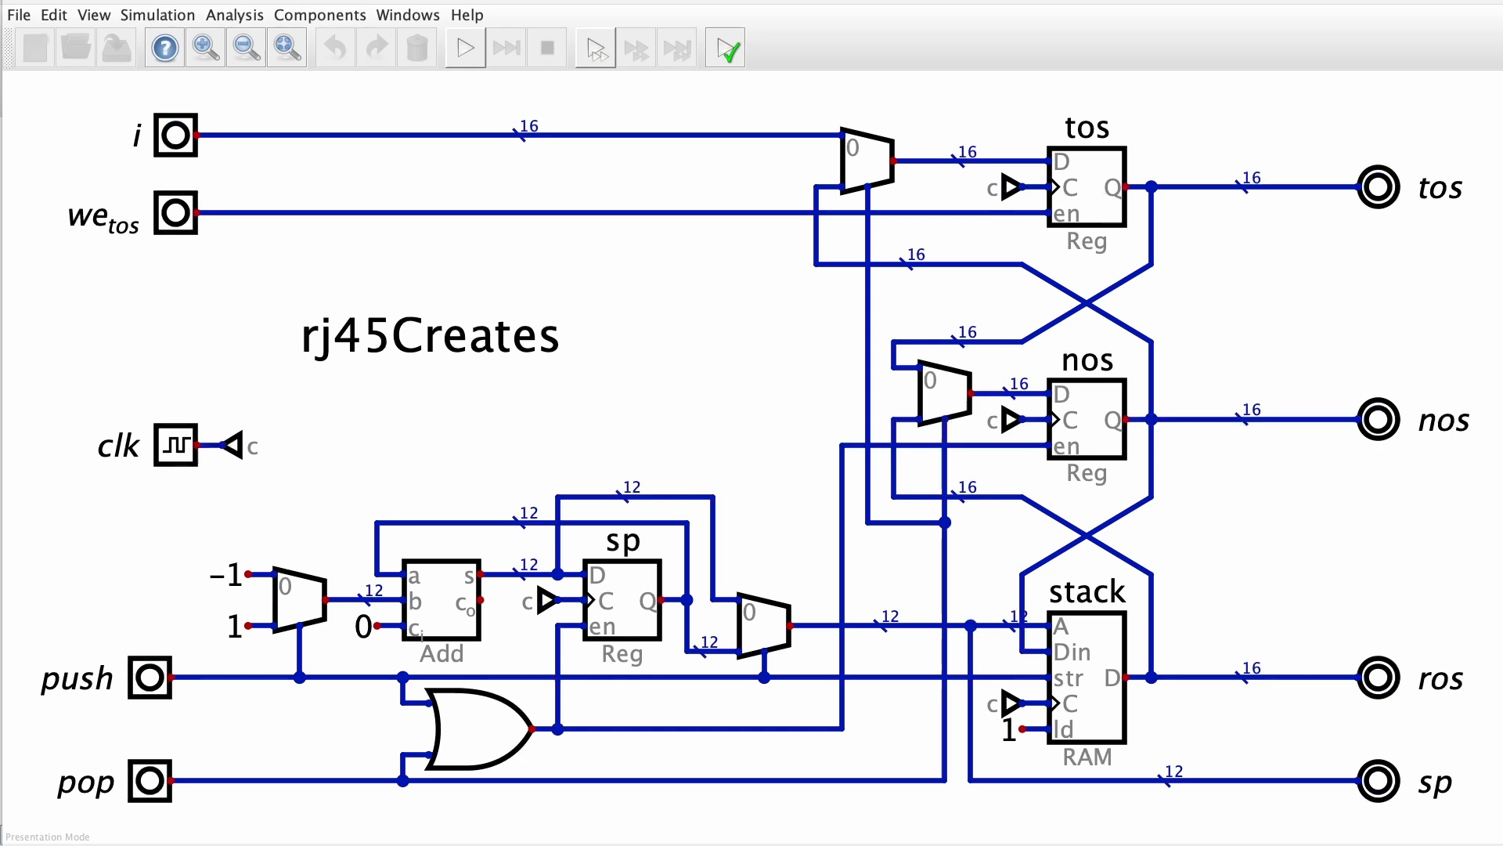
{"action": "right_click", "coordinate": [864, 163]}
{"action": "left_click_drag", "start_coordinate": [890, 166], "coordinate": [852, 157]}
{"action": "type", "text": "2"}
{"action": "left_click", "coordinate": [1010, 231]}
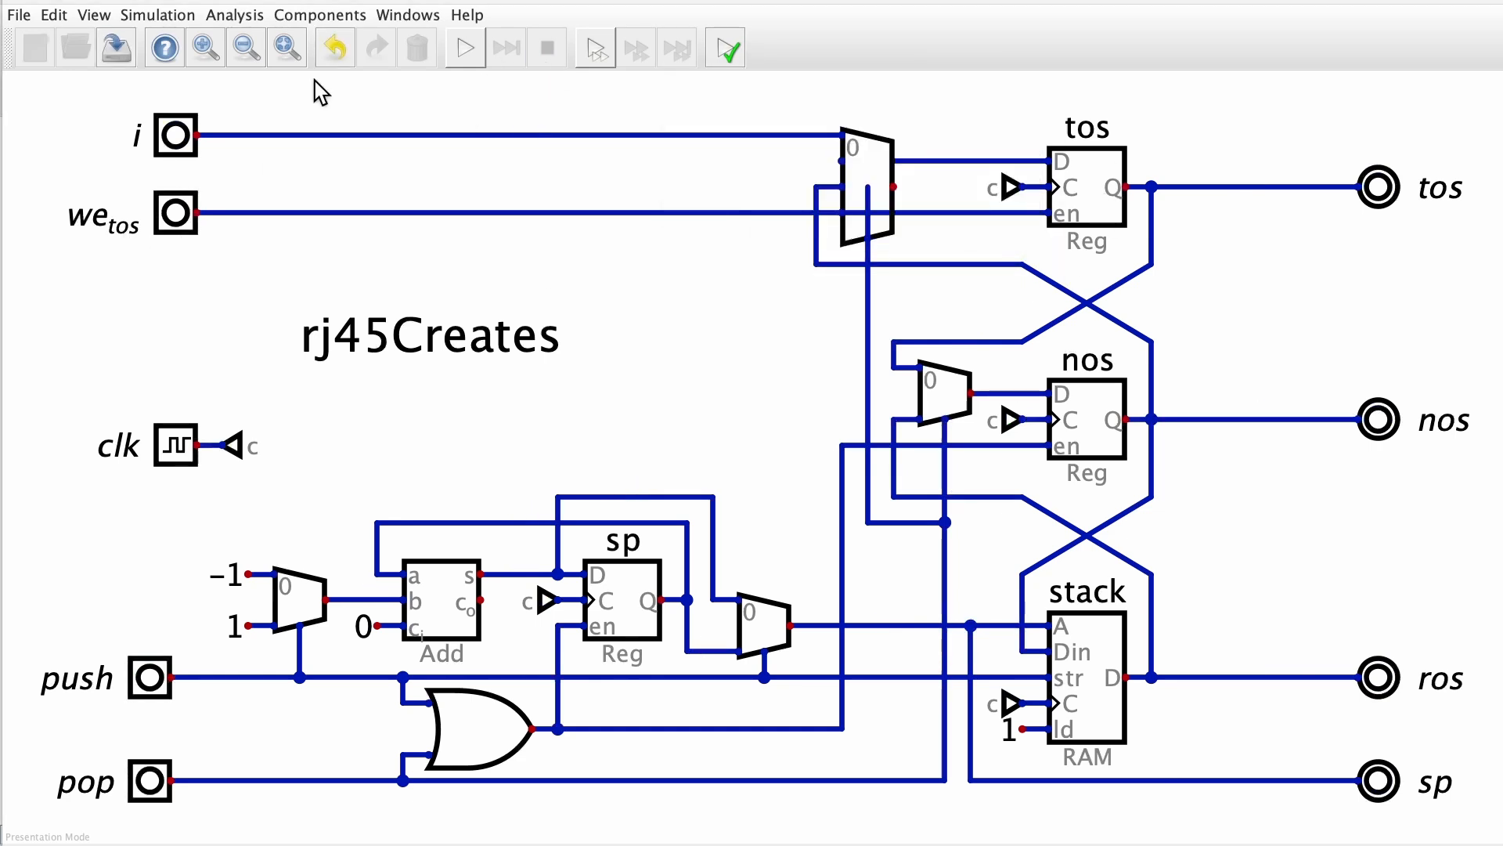
Duplicate the we_tos input just below the original, with 2 data bits and the label mux_tos
{"action": "left_click", "coordinate": [187, 215]}
{"action": "key", "text": "super+d"}
{"action": "left_click", "coordinate": [183, 272]}
{"action": "right_click", "coordinate": [183, 275]}
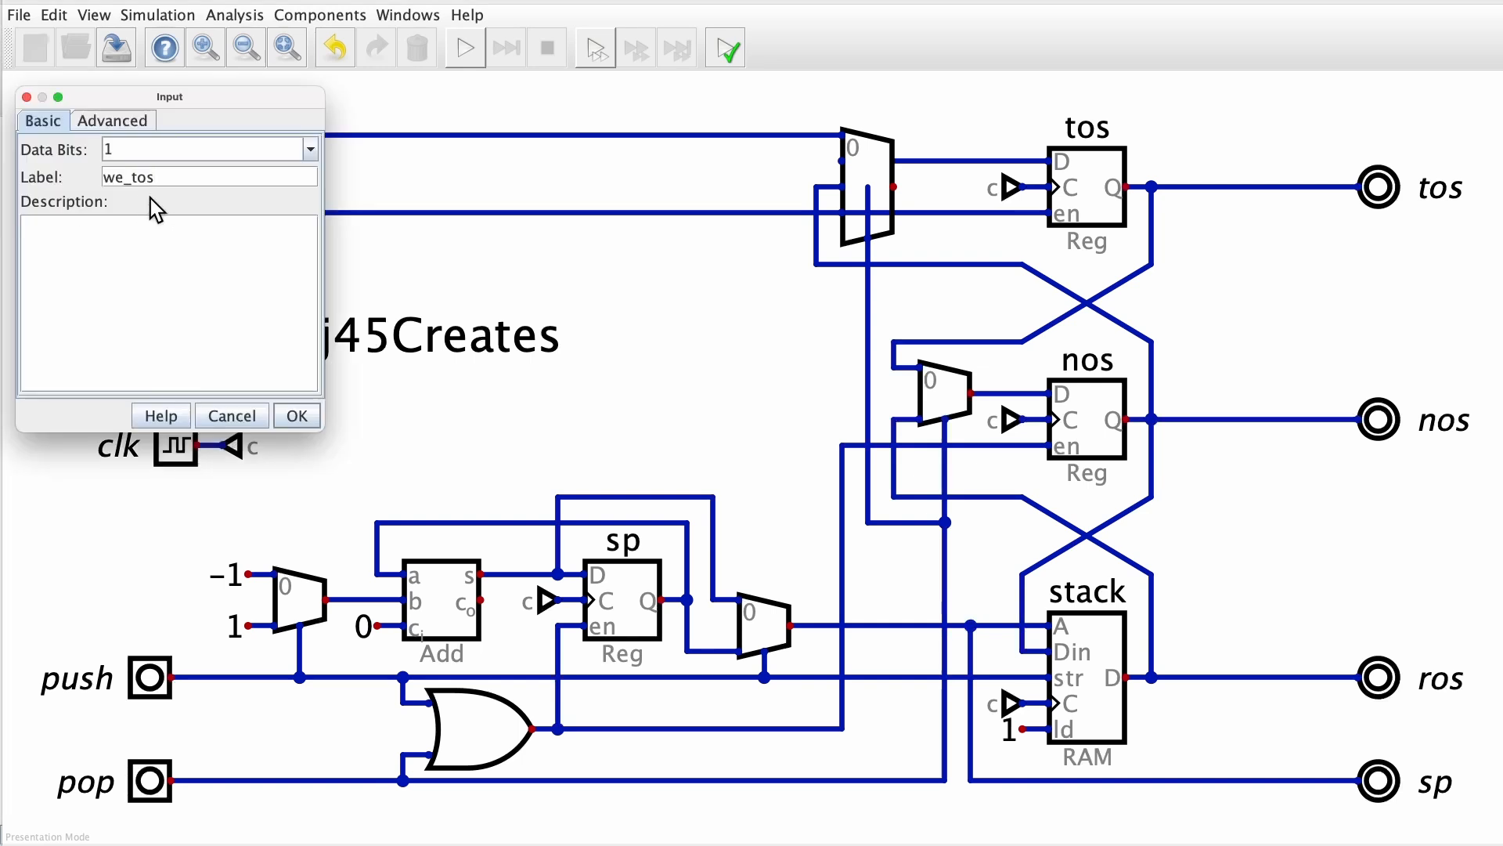
{"action": "left_click_drag", "start_coordinate": [138, 148], "coordinate": [94, 149]}
{"action": "type", "text": "2"}
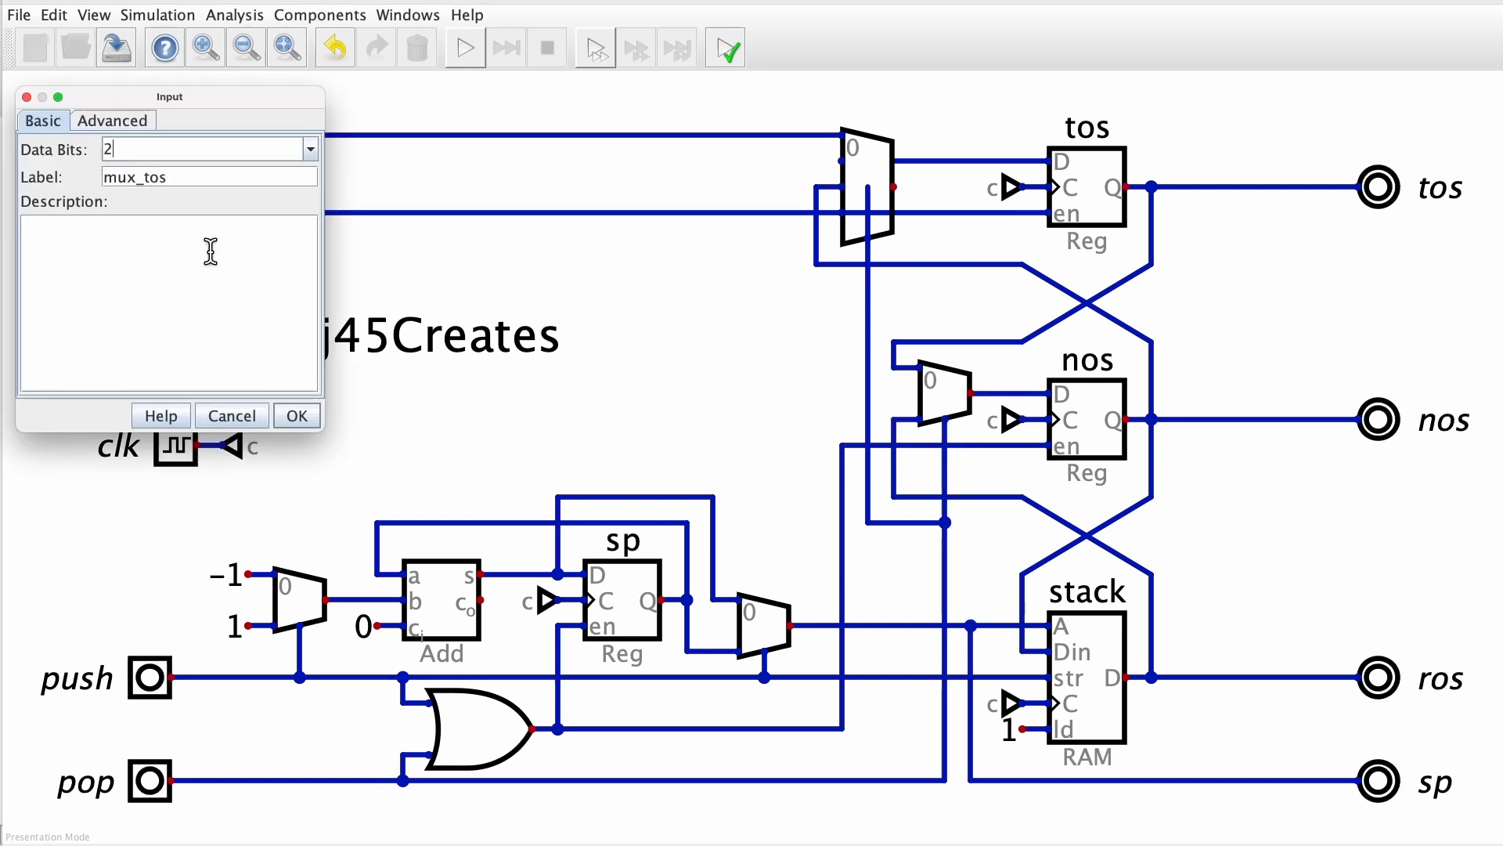
{"action": "left_click", "coordinate": [296, 416]}
Move the we_tos input below mux_tos and reroute its wire to the tos register's en pin
{"action": "left_click", "coordinate": [187, 211]}
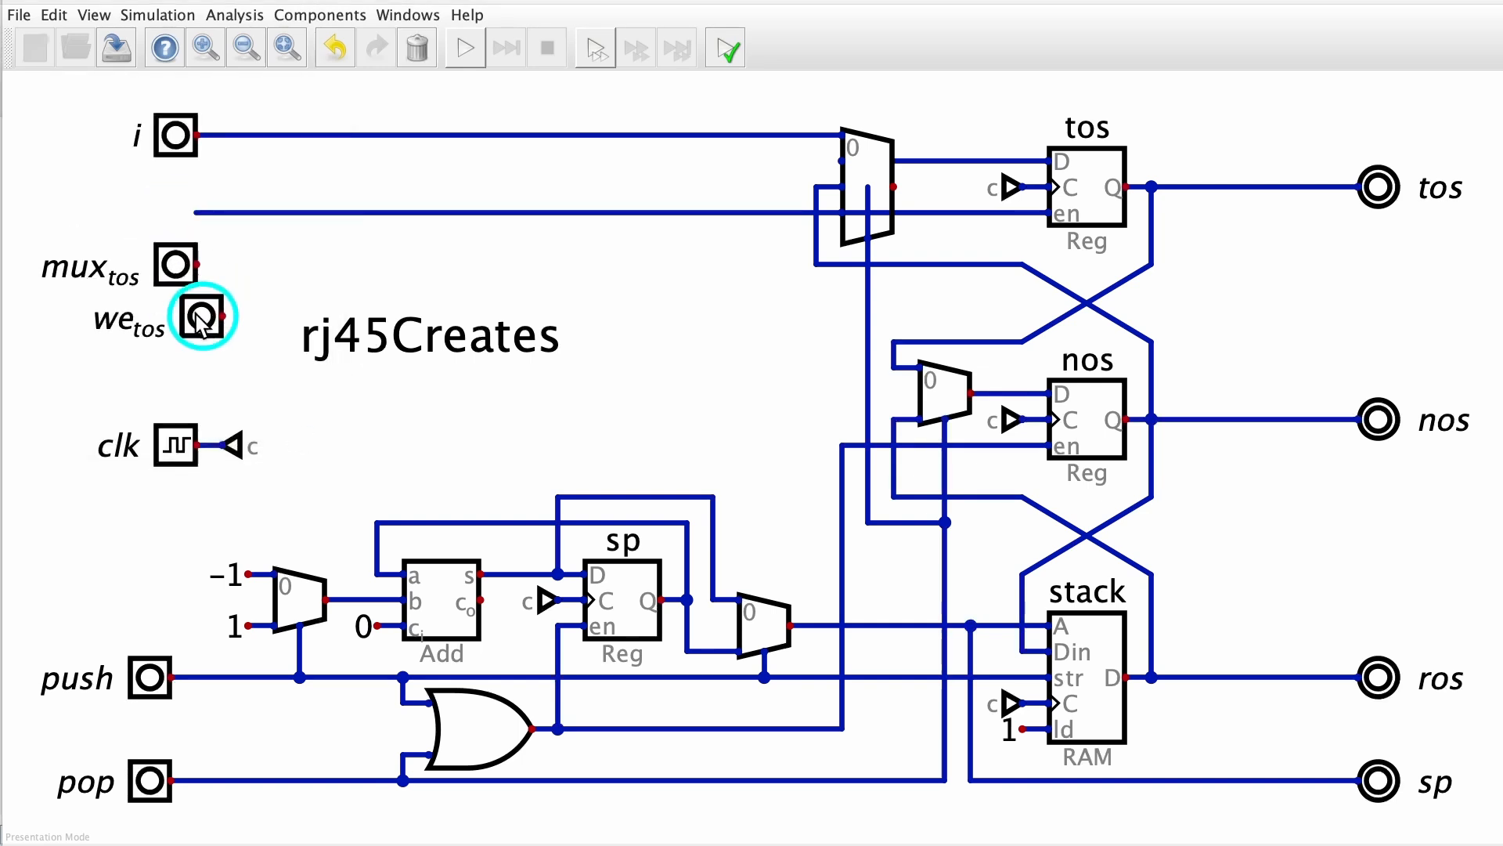
{"action": "left_click", "coordinate": [187, 314]}
{"action": "left_click", "coordinate": [183, 270]}
{"action": "left_click", "coordinate": [185, 268]}
{"action": "left_click", "coordinate": [198, 212]}
{"action": "left_click", "coordinate": [325, 213]}
{"action": "left_click", "coordinate": [197, 315]}
{"action": "left_click", "coordinate": [325, 212]}
{"action": "left_click_drag", "start_coordinate": [313, 206], "coordinate": [1024, 293]}
Replace the pop wire on the tos multiplexer's selector with a wire from the mux_tos input
{"action": "left_click_drag", "start_coordinate": [852, 179], "coordinate": [878, 207]}
{"action": "key", "text": "Delete"}
{"action": "left_click_drag", "start_coordinate": [857, 508], "coordinate": [862, 565]}
{"action": "key", "text": "Delete"}
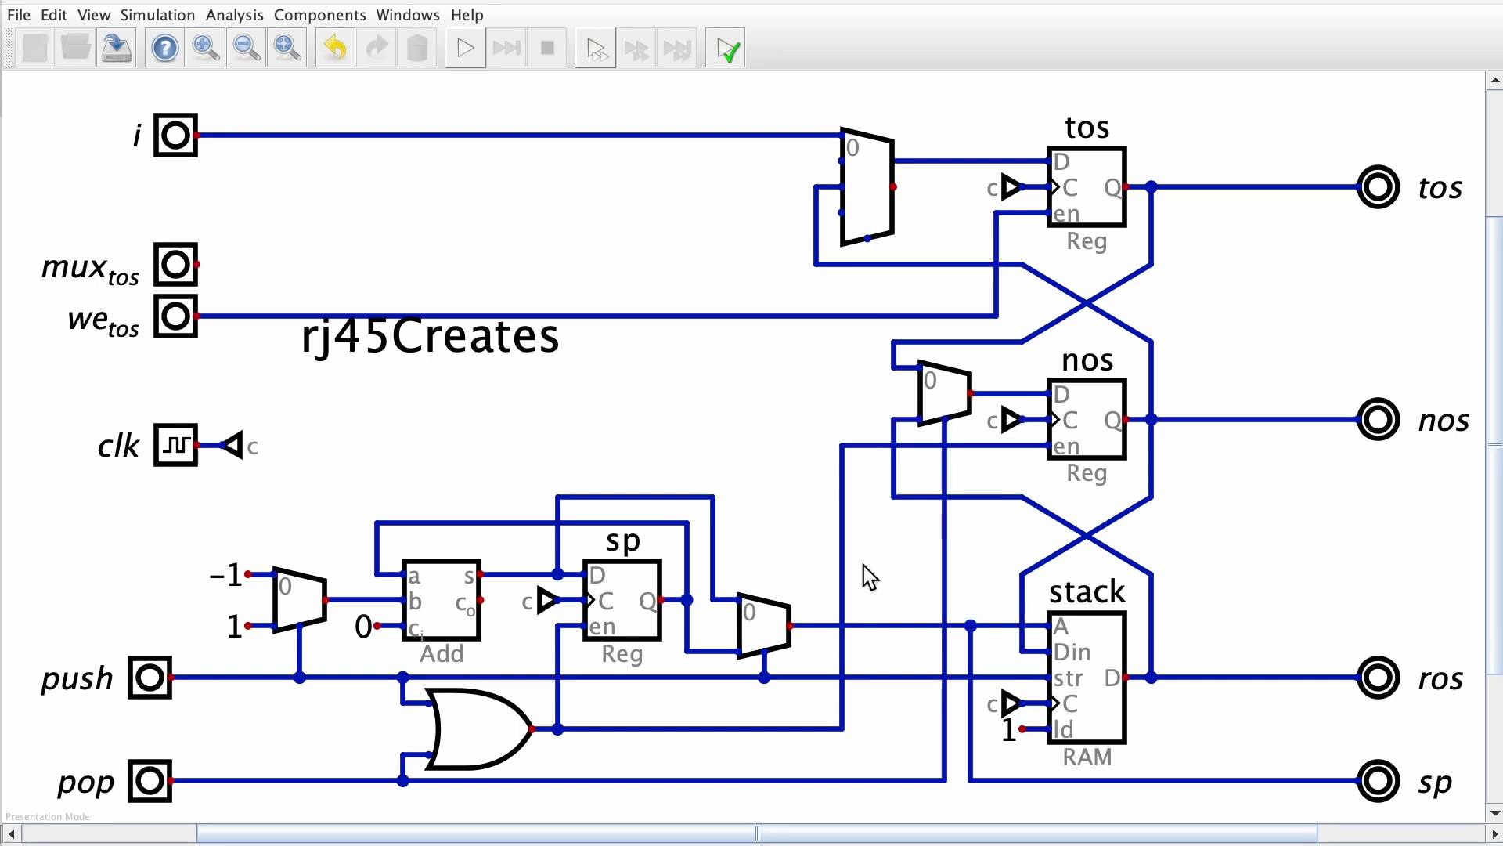
{"action": "left_click", "coordinate": [197, 264]}
{"action": "key", "text": "Escape"}
{"action": "left_click", "coordinate": [867, 240]}
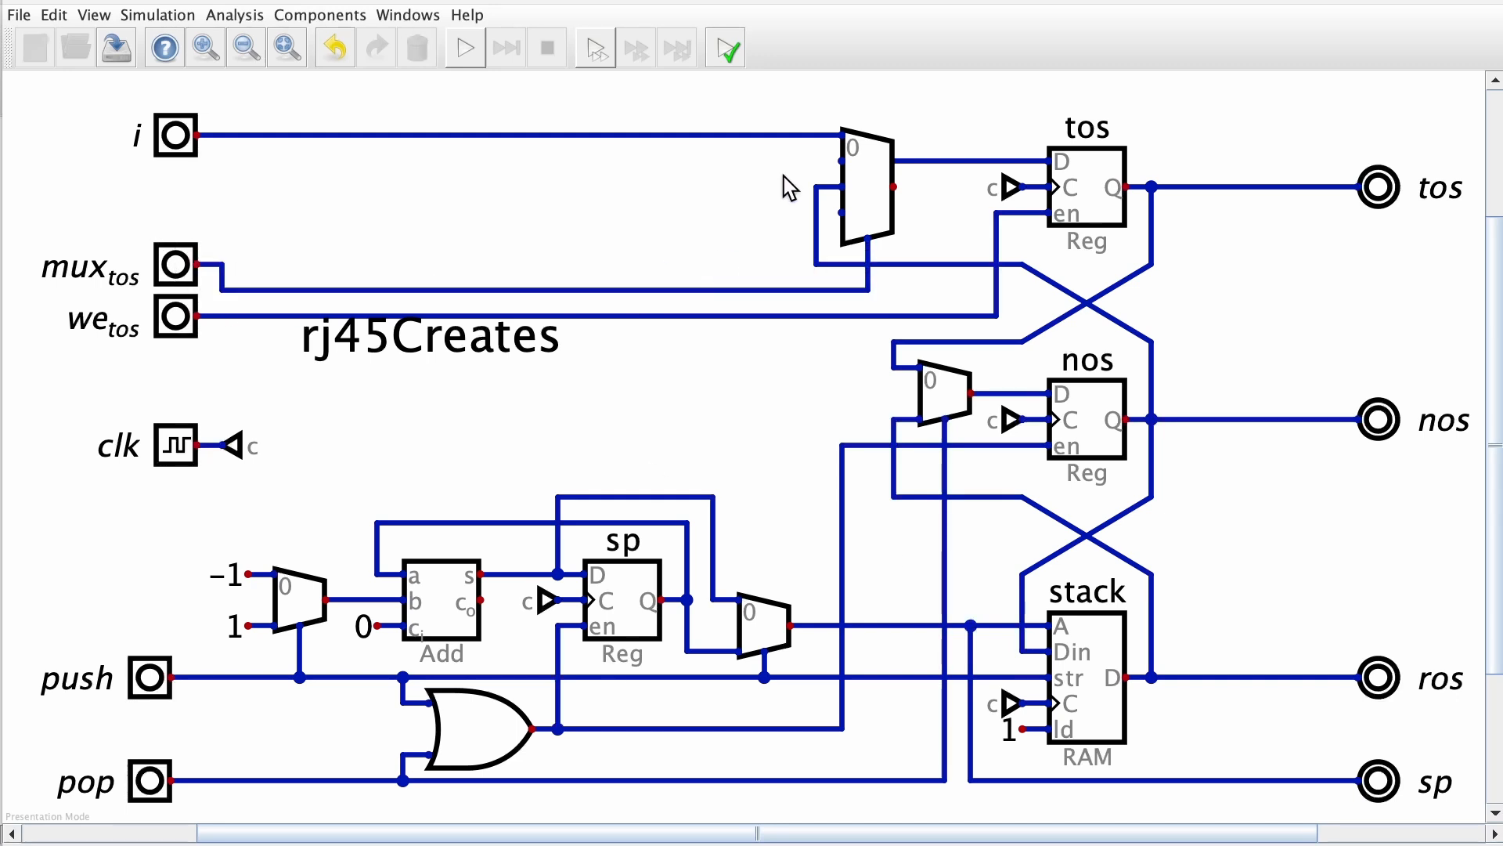
Duplicate the i input directly below the original and label the copy y
{"action": "left_click_drag", "start_coordinate": [119, 102], "coordinate": [224, 186]}
{"action": "key", "text": "super+d"}
{"action": "left_click", "coordinate": [179, 189]}
{"action": "right_click", "coordinate": [179, 189]}
{"action": "type", "text": "y"}
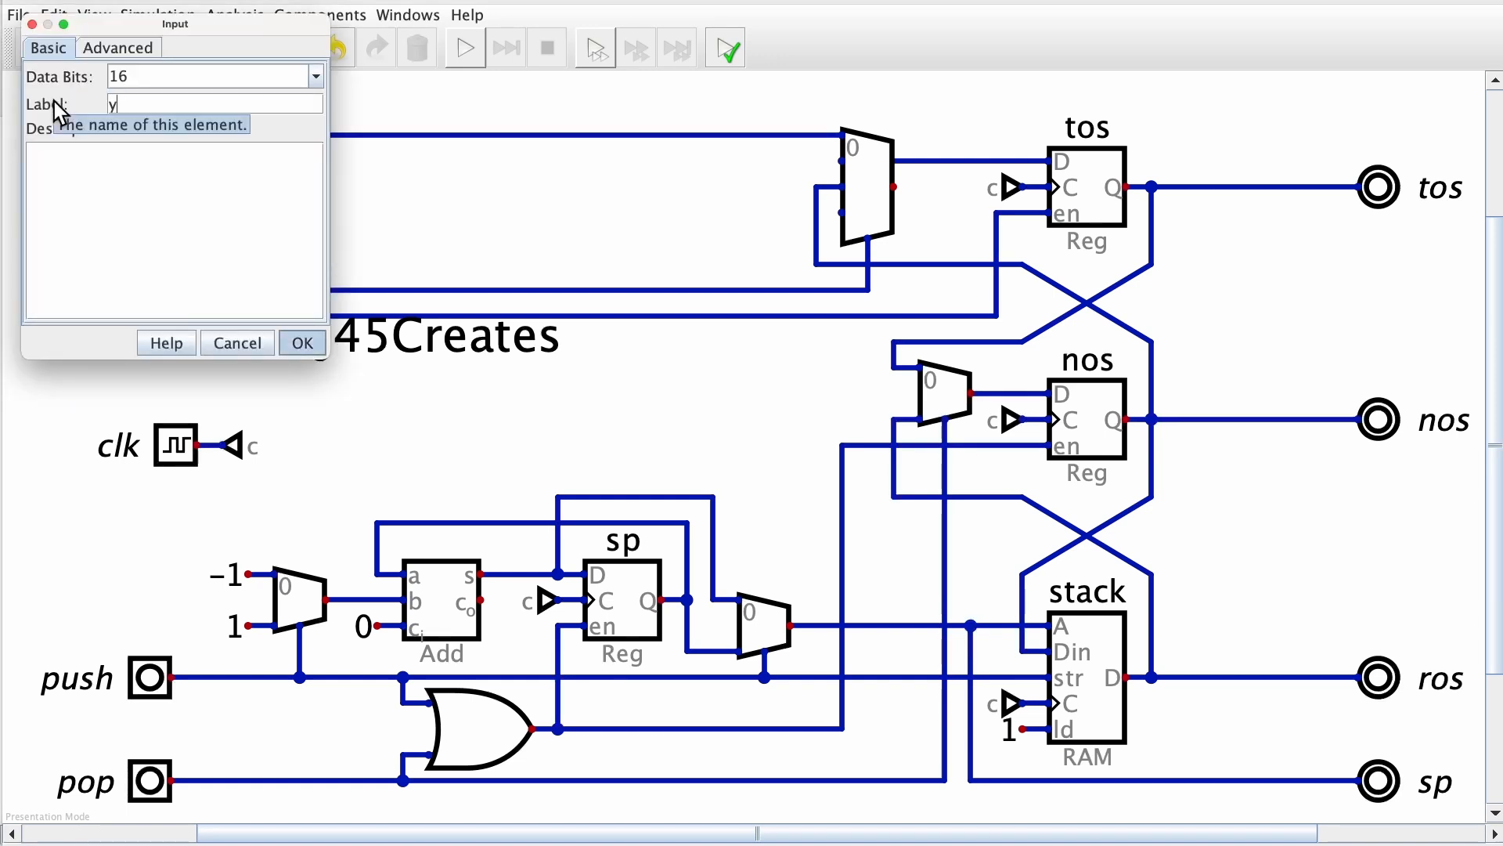
{"action": "key", "text": "Return"}
Wire the y input to the tos multiplexer's second input and tie its fourth input to the nos feedback wire
{"action": "left_click", "coordinate": [197, 186]}
{"action": "left_click", "coordinate": [841, 160]}
{"action": "left_click", "coordinate": [816, 211]}
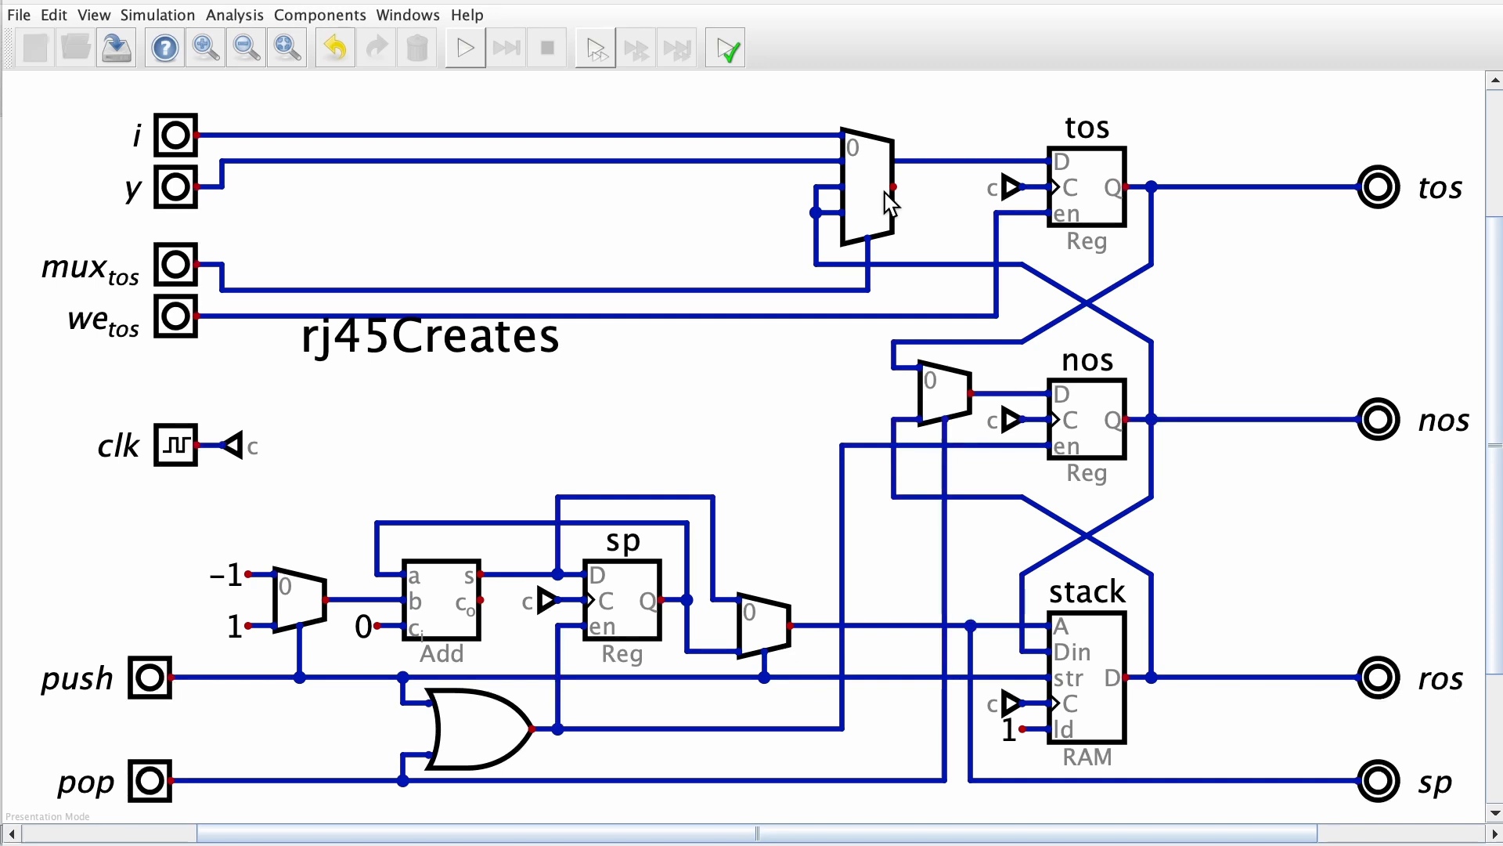
Shift the tos multiplexer with the i and y inputs up so its output meets the tos register's D wire
{"action": "left_click_drag", "start_coordinate": [775, 121], "coordinate": [905, 227]}
{"action": "left_click_drag", "start_coordinate": [878, 123], "coordinate": [917, 188]}
{"action": "left_click_drag", "start_coordinate": [218, 280], "coordinate": [889, 239]}
{"action": "left_click_drag", "start_coordinate": [127, 91], "coordinate": [285, 182]}
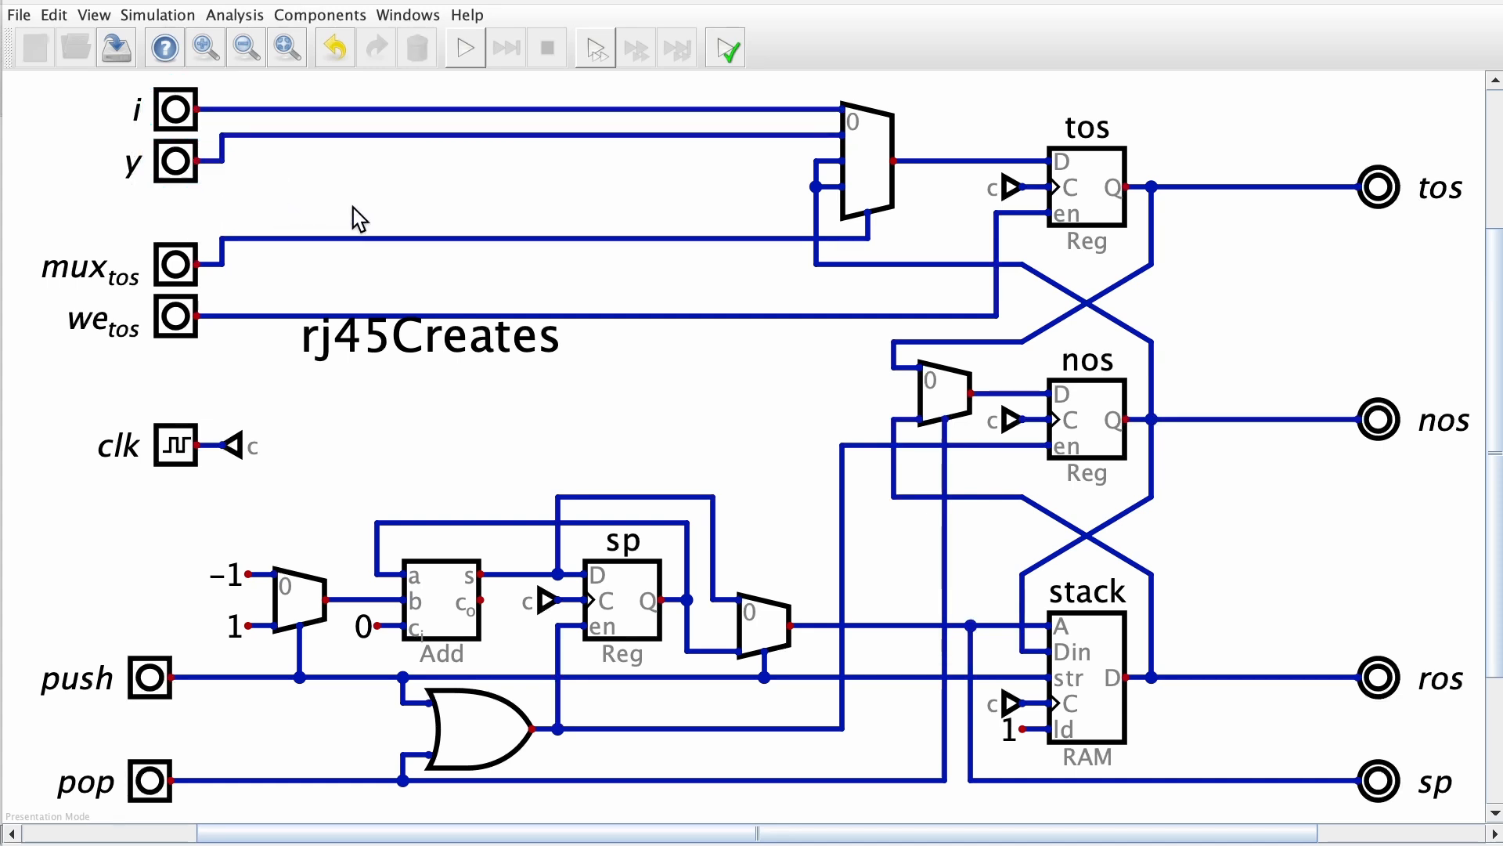
Move the rj45Creates text below the we_tos wire, fit the circuit to the view, and run and stop the simulation
{"action": "left_click", "coordinate": [415, 343]}
{"action": "left_click", "coordinate": [448, 401]}
{"action": "key", "text": "F1"}
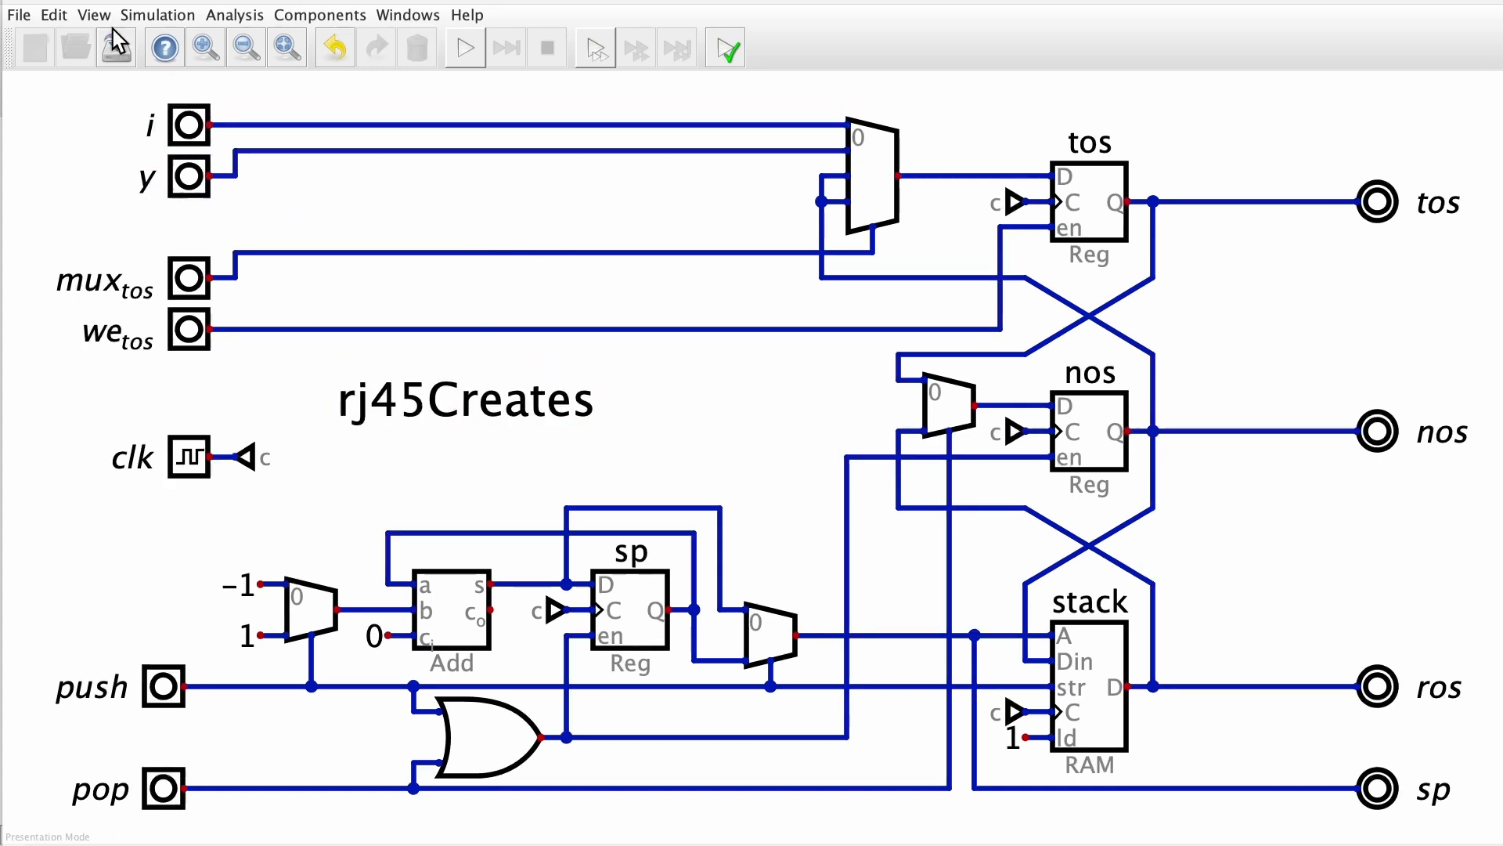
{"action": "left_click", "coordinate": [468, 51]}
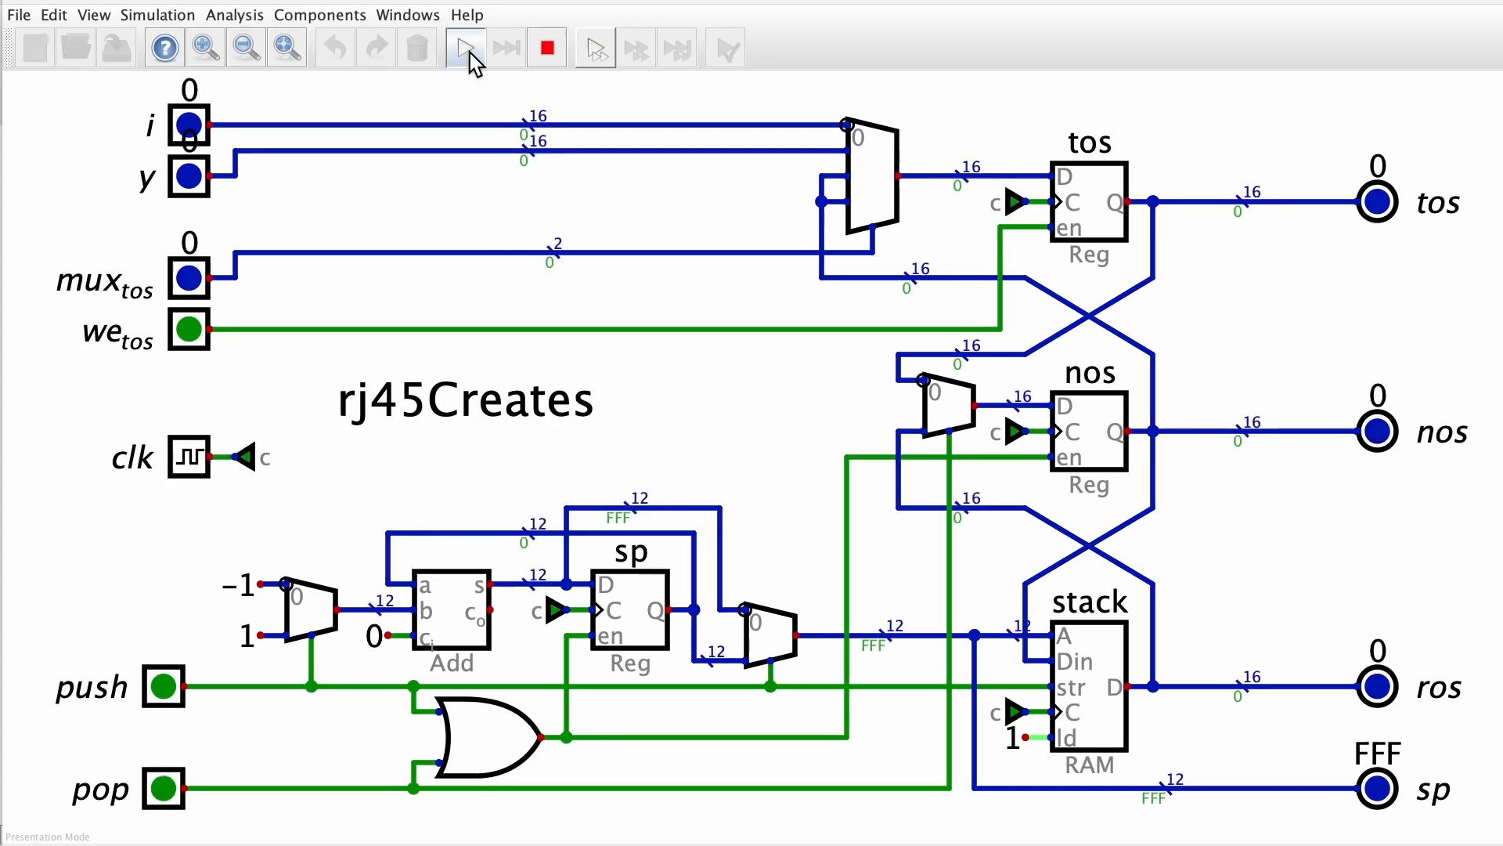
{"action": "left_click", "coordinate": [548, 49]}
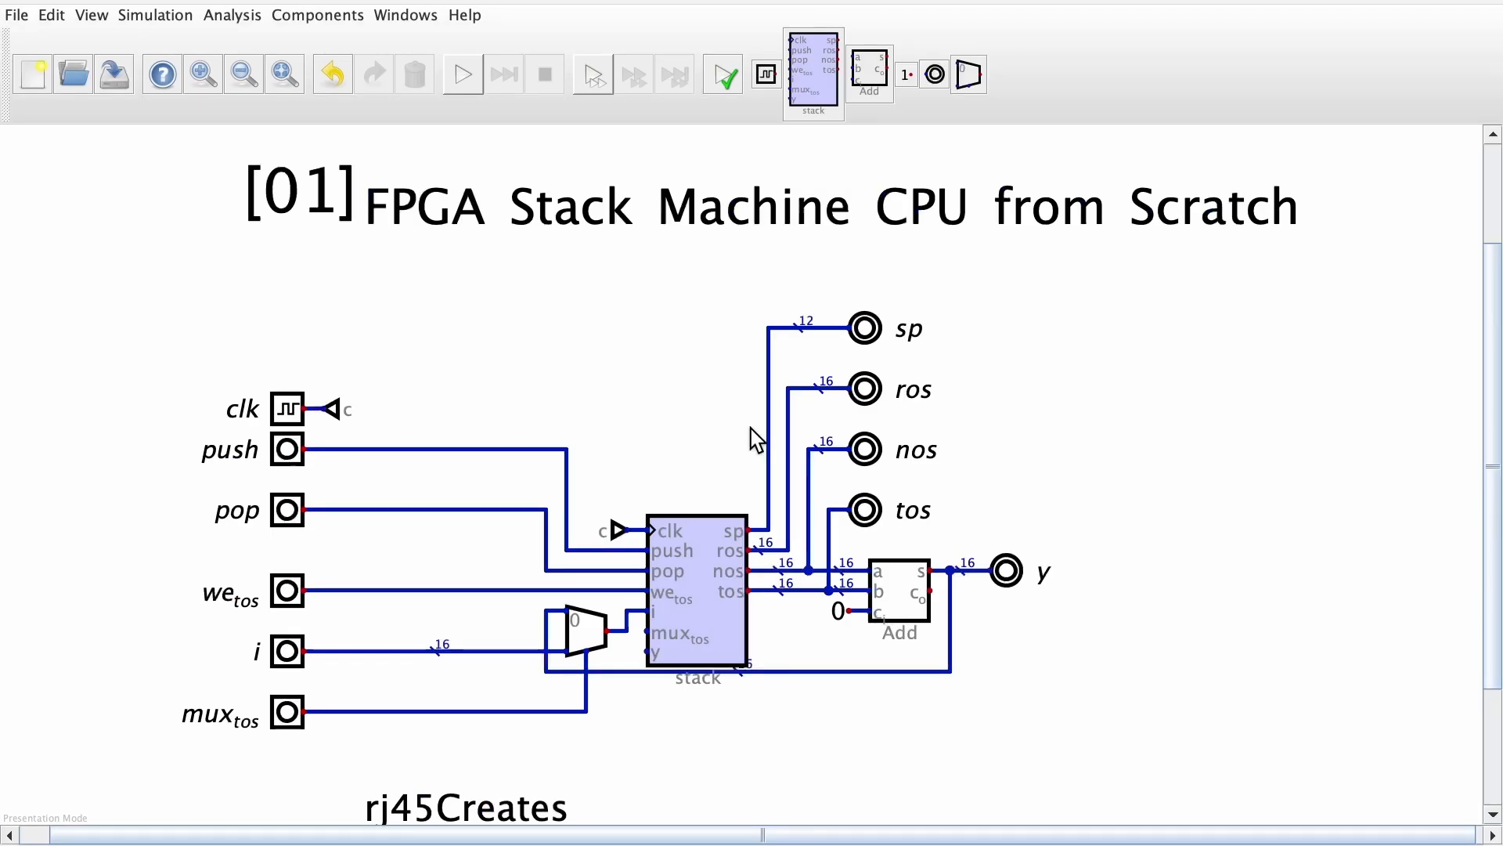
Open the stack component's circuit, place mux_tos ahead of i in the input order, and save and close the circuit
{"action": "right_click", "coordinate": [690, 620]}
{"action": "left_click", "coordinate": [747, 659]}
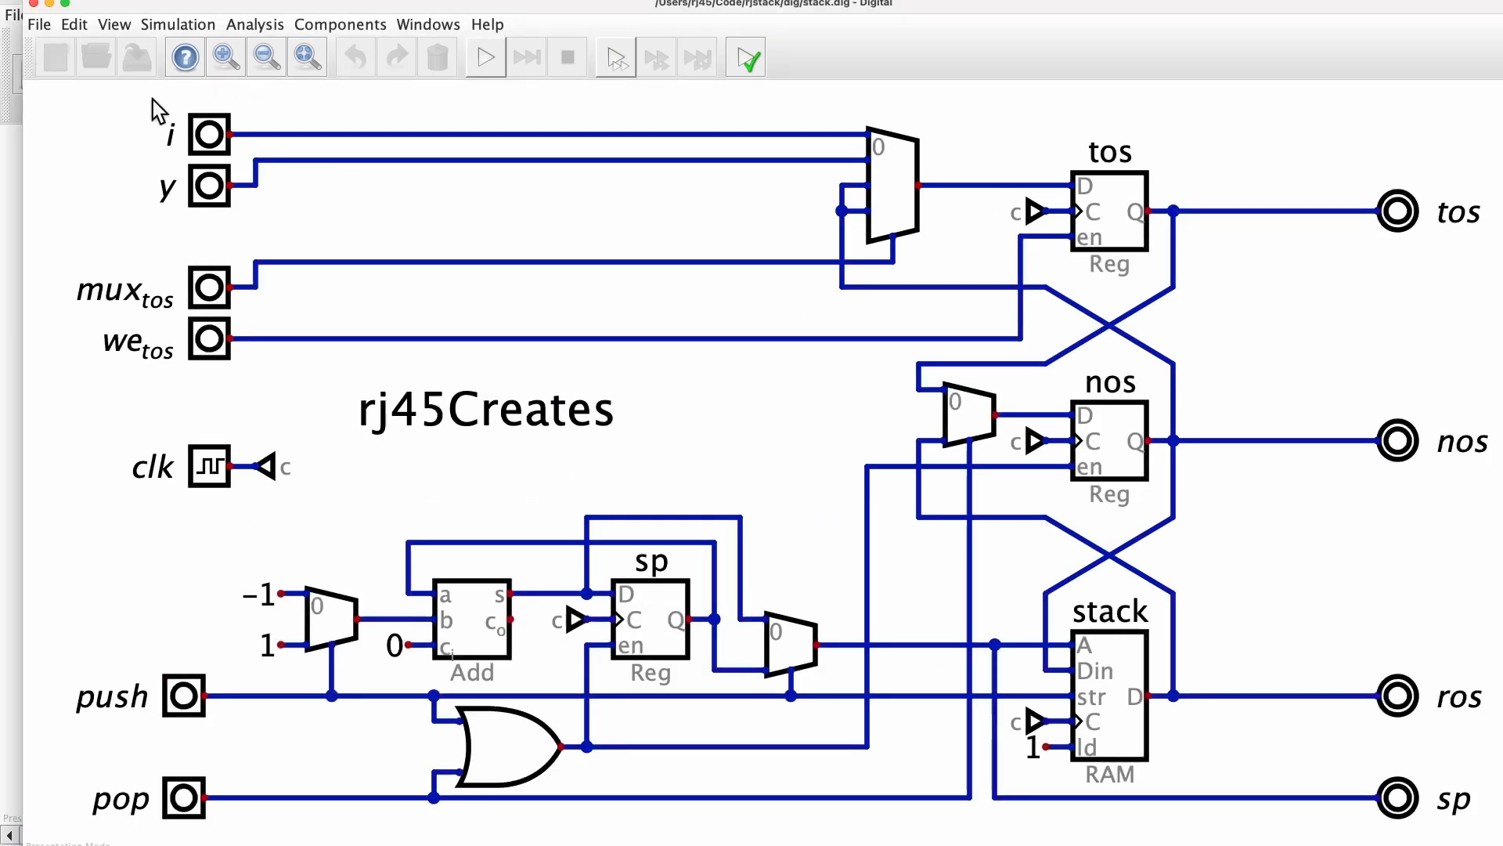
{"action": "left_click", "coordinate": [74, 24]}
{"action": "left_click", "coordinate": [151, 227]}
{"action": "left_click", "coordinate": [711, 487]}
{"action": "left_click", "coordinate": [832, 375]}
{"action": "left_click", "coordinate": [833, 393]}
{"action": "left_click", "coordinate": [732, 447]}
{"action": "left_click", "coordinate": [831, 396]}
{"action": "left_click", "coordinate": [774, 541]}
{"action": "left_click", "coordinate": [137, 58]}
{"action": "left_click", "coordinate": [33, 5]}
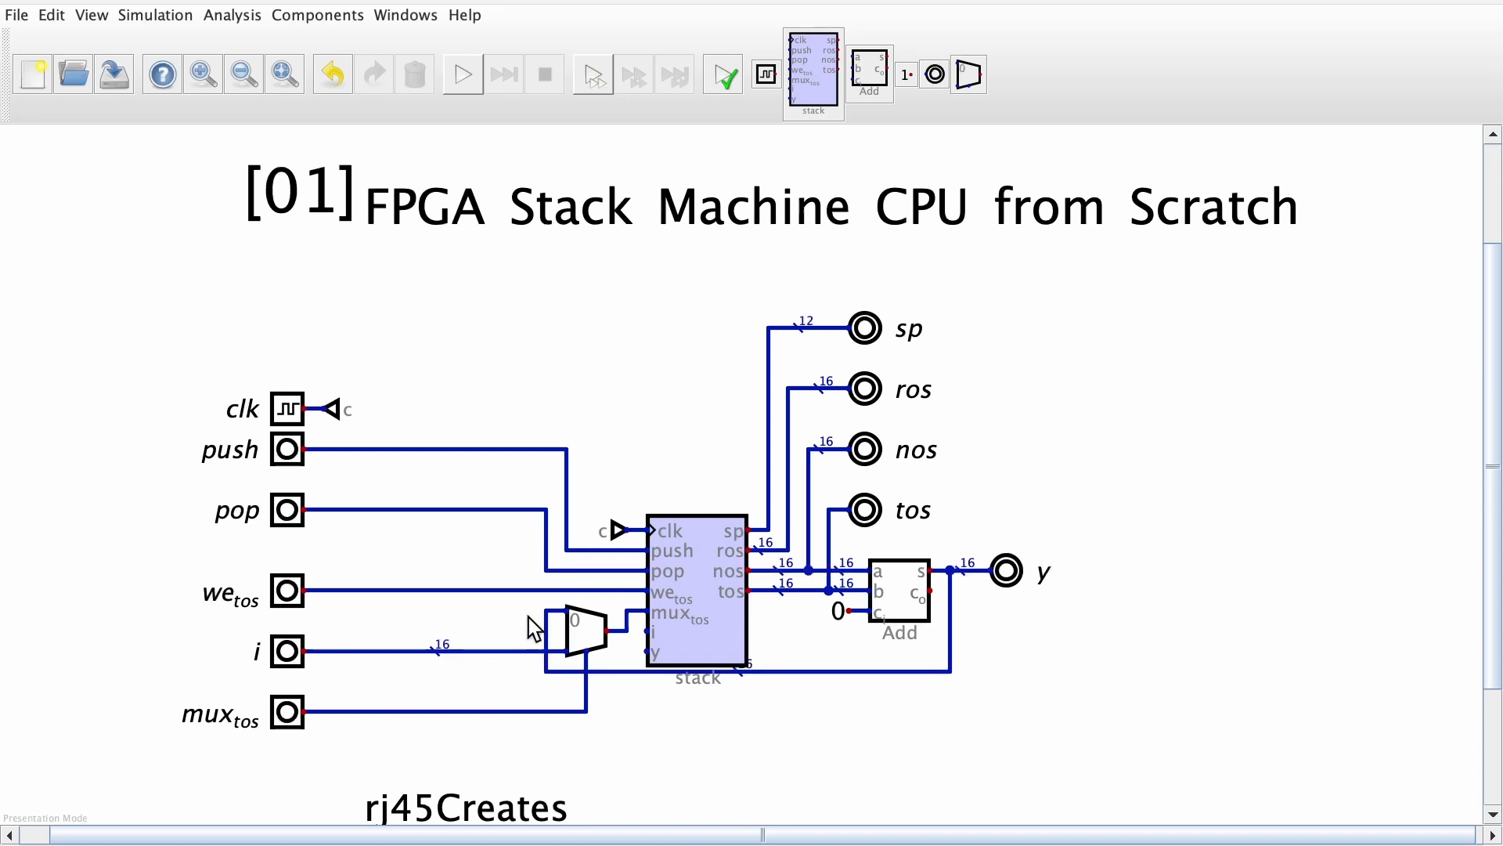
Delete the multiplexer in front of the stack component and the old feedback wire from the adder output
{"action": "left_click", "coordinate": [587, 631]}
{"action": "key", "text": "Delete"}
{"action": "left_click_drag", "start_coordinate": [529, 604], "coordinate": [988, 711]}
{"action": "key", "text": "Delete"}
Wire the adder's y output around the underside of the stack component to its y pin
{"action": "left_click_drag", "start_coordinate": [603, 677], "coordinate": [637, 699]}
{"action": "left_click", "coordinate": [629, 692]}
{"action": "left_click", "coordinate": [646, 652]}
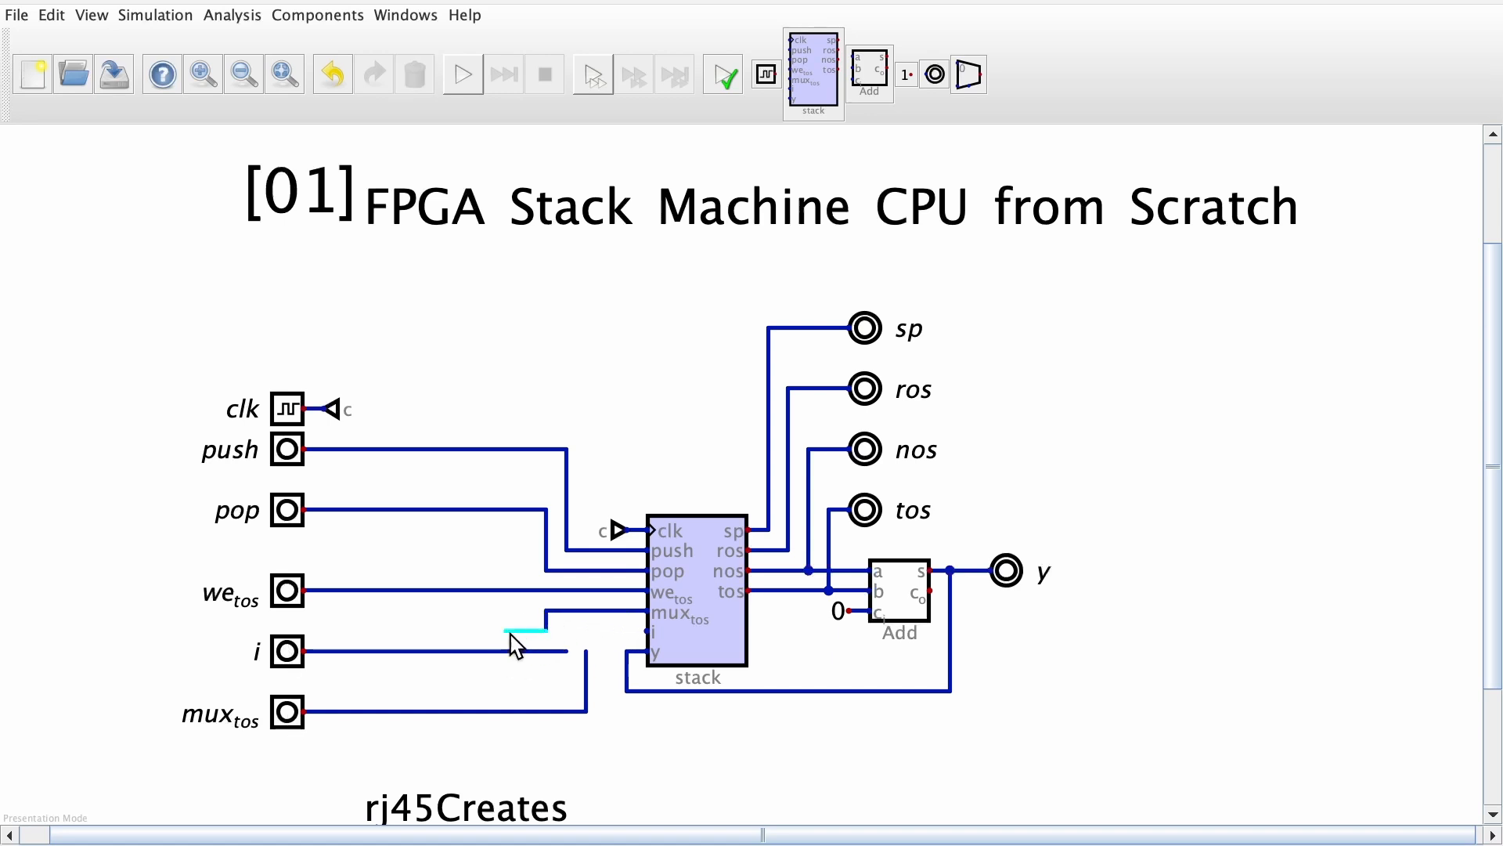
Swap the i and mux_tos inputs so mux_tos sits directly below we_tos, on the wire to the stack's mux_tos pin
{"action": "key", "text": "Escape"}
{"action": "left_click", "coordinate": [288, 648]}
{"action": "left_click", "coordinate": [288, 670]}
{"action": "left_click", "coordinate": [288, 710]}
{"action": "left_click", "coordinate": [288, 632]}
Remove the leftover wires of the former i and mux_tos inputs
{"action": "left_click_drag", "start_coordinate": [304, 641], "coordinate": [350, 684]}
{"action": "left_click_drag", "start_coordinate": [558, 633], "coordinate": [575, 673]}
{"action": "key", "text": "Delete"}
{"action": "left_click_drag", "start_coordinate": [287, 689], "coordinate": [598, 733]}
{"action": "left_click_drag", "start_coordinate": [596, 733], "coordinate": [593, 696]}
{"action": "left_click_drag", "start_coordinate": [307, 615], "coordinate": [352, 643]}
{"action": "left_click_drag", "start_coordinate": [353, 642], "coordinate": [331, 645]}
Wire the i input to the stack's i pin and move the input further below mux_tos
{"action": "left_click_drag", "start_coordinate": [561, 631], "coordinate": [583, 680]}
{"action": "left_click", "coordinate": [566, 650]}
{"action": "left_click", "coordinate": [648, 632]}
{"action": "left_click_drag", "start_coordinate": [238, 650], "coordinate": [587, 720]}
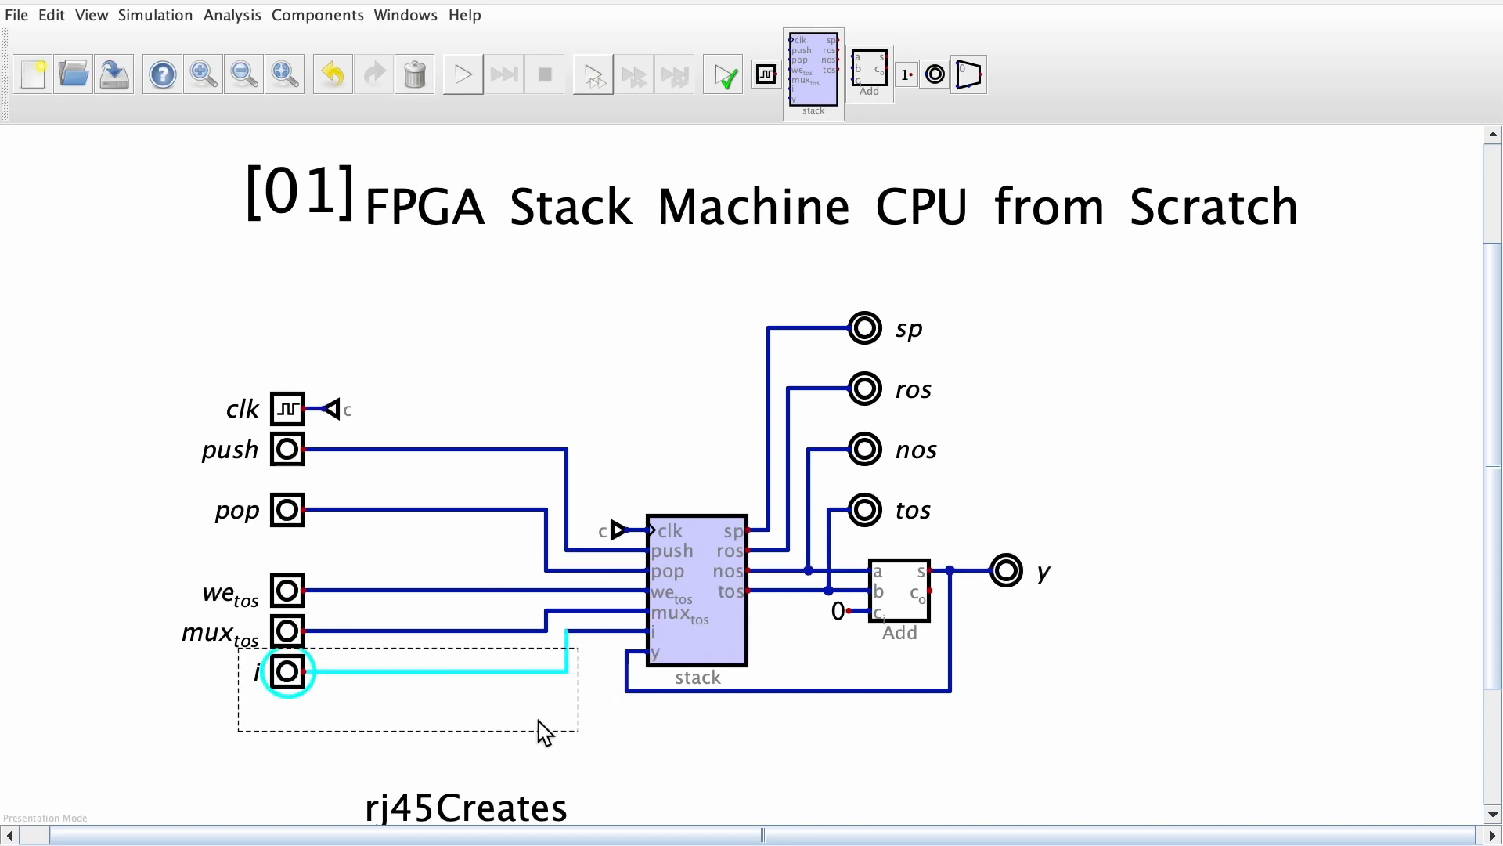
{"action": "left_click_drag", "start_coordinate": [458, 654], "coordinate": [458, 674]}
Try the simulation, set the mux_tos input to 2 data bits, and run the simulation again
{"action": "left_click", "coordinate": [463, 77]}
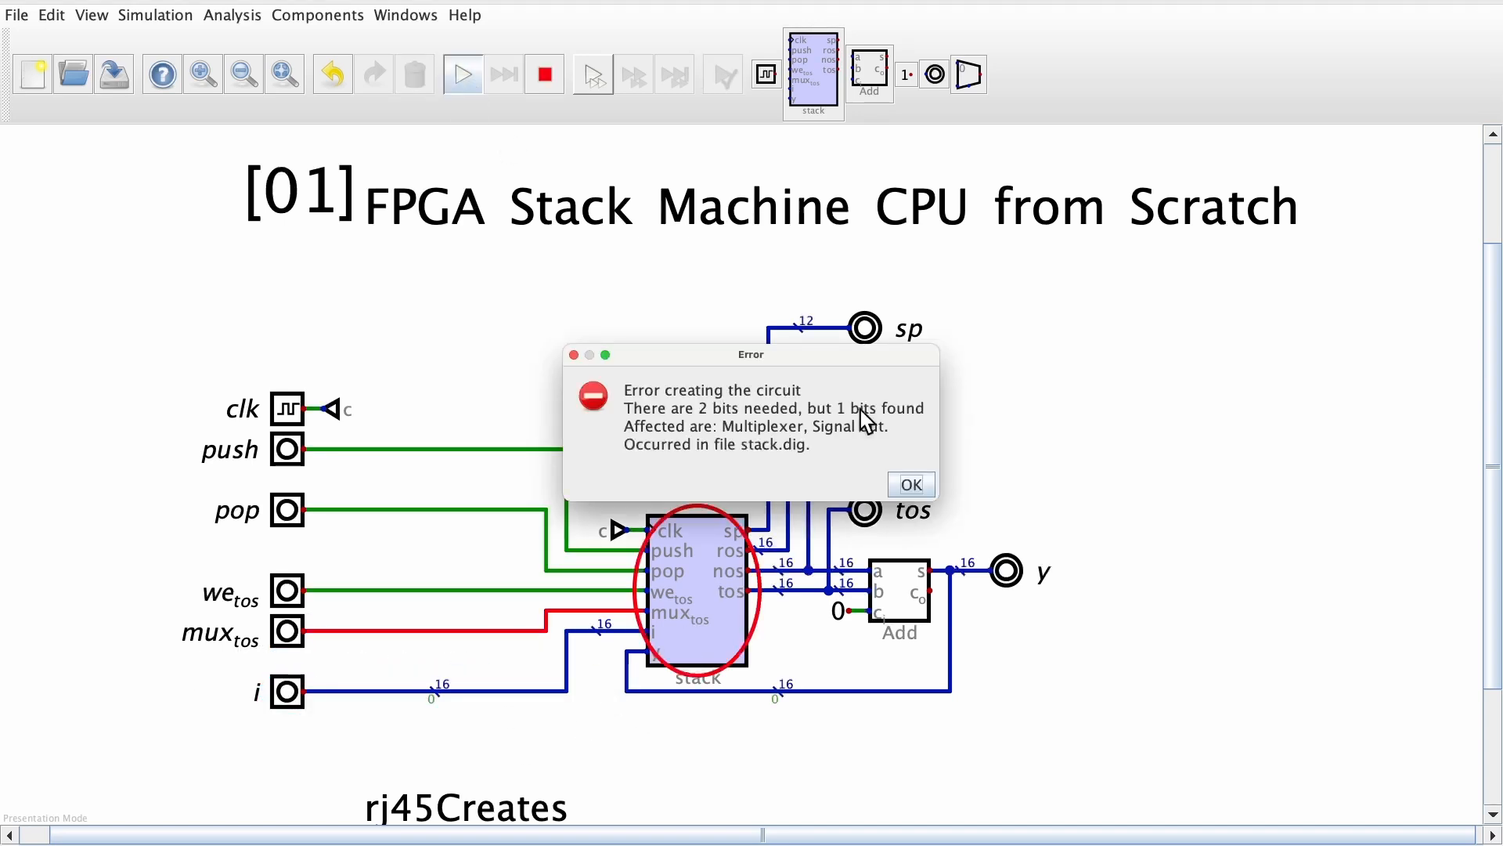
{"action": "left_click", "coordinate": [917, 483]}
{"action": "left_click", "coordinate": [288, 631]}
{"action": "double_click", "coordinate": [238, 518]}
{"action": "type", "text": "2"}
{"action": "left_click", "coordinate": [406, 782]}
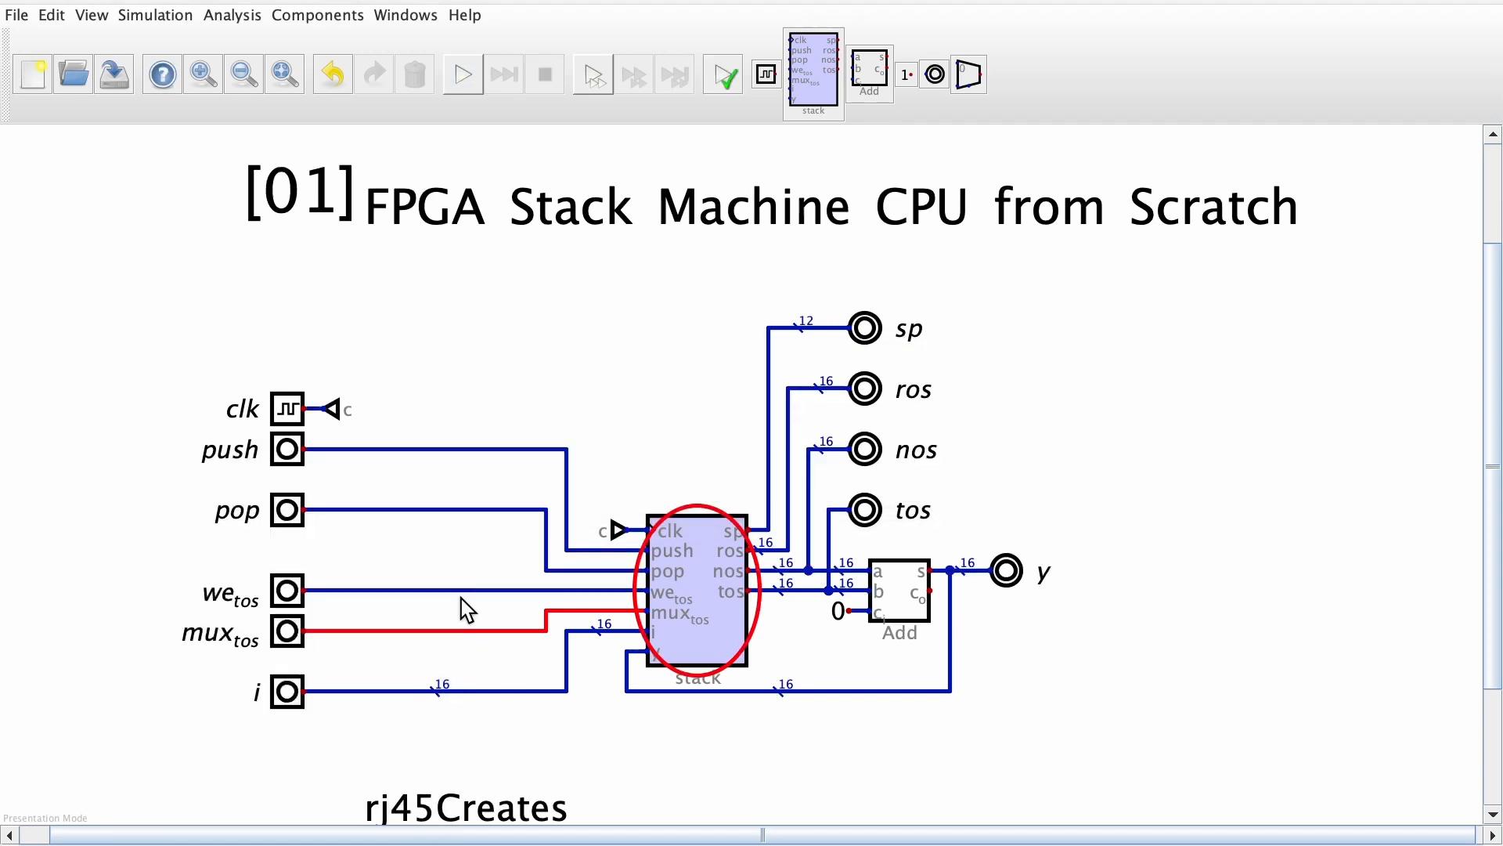
{"action": "left_click", "coordinate": [462, 75]}
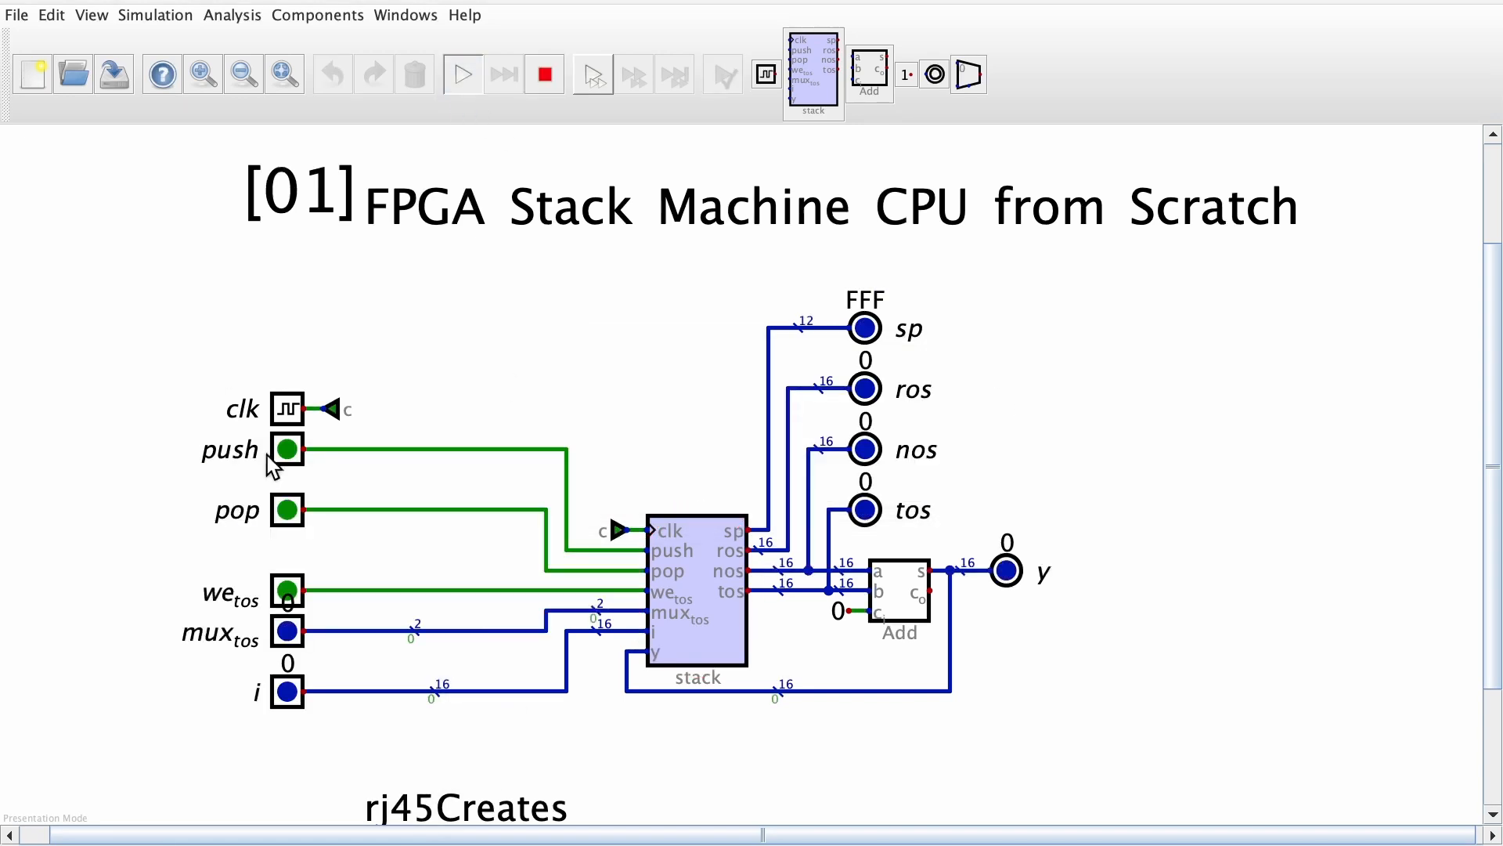
Stop the simulation, move the mux_tos and i inputs further down for even spacing, and check the circuit in simulation
{"action": "left_click", "coordinate": [553, 84]}
{"action": "left_click_drag", "start_coordinate": [252, 666], "coordinate": [589, 744]}
{"action": "left_click_drag", "start_coordinate": [251, 607], "coordinate": [523, 701]}
{"action": "mouse_move", "coordinate": [525, 620]}
{"action": "left_mouse_down"}
{"action": "mouse_move", "coordinate": [559, 639]}
{"action": "mouse_move", "coordinate": [554, 616]}
{"action": "left_mouse_up"}
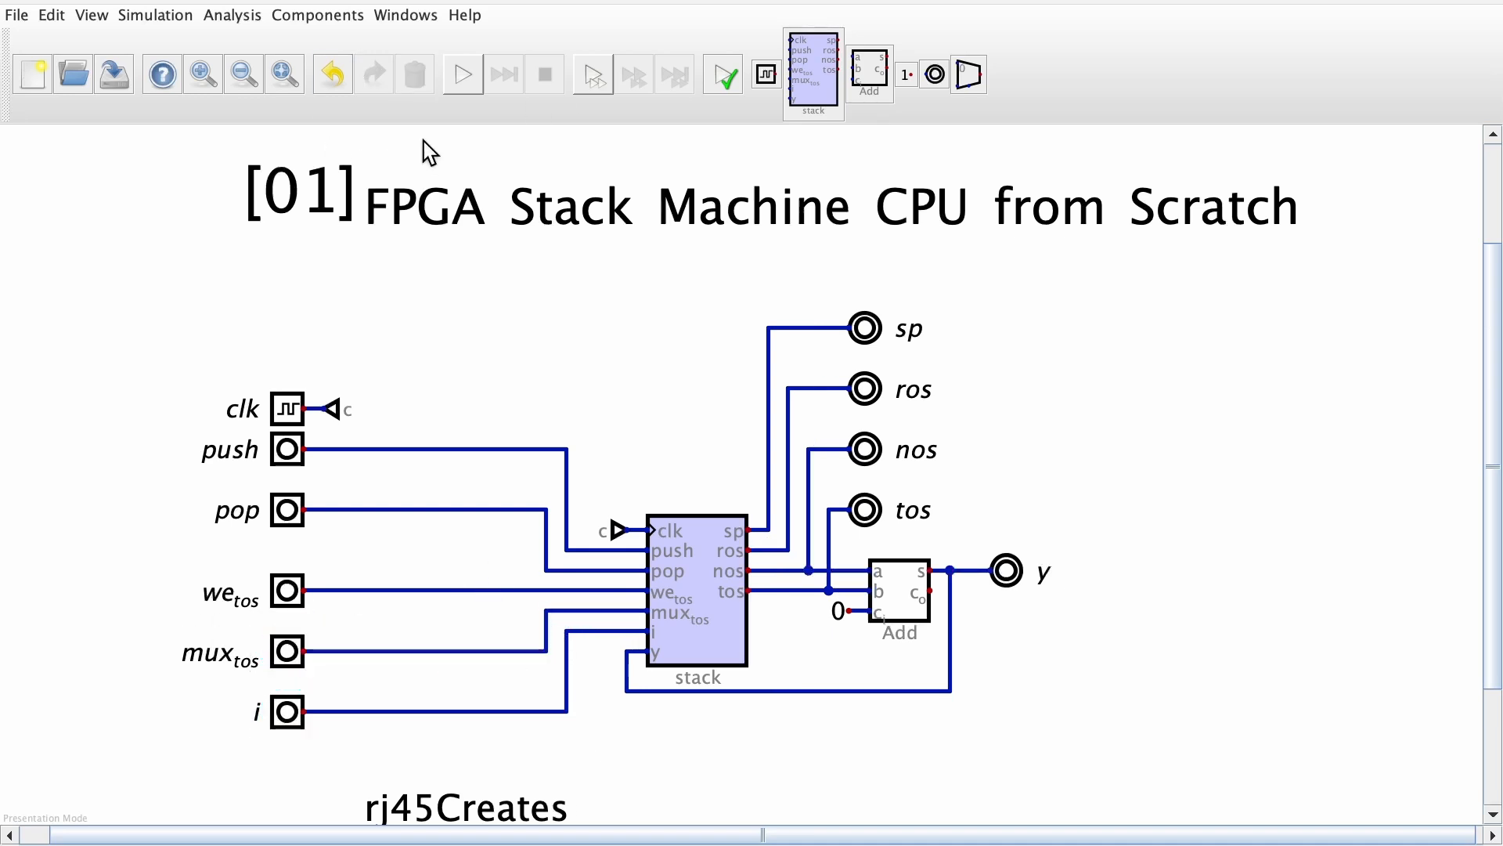
{"action": "left_click", "coordinate": [462, 74]}
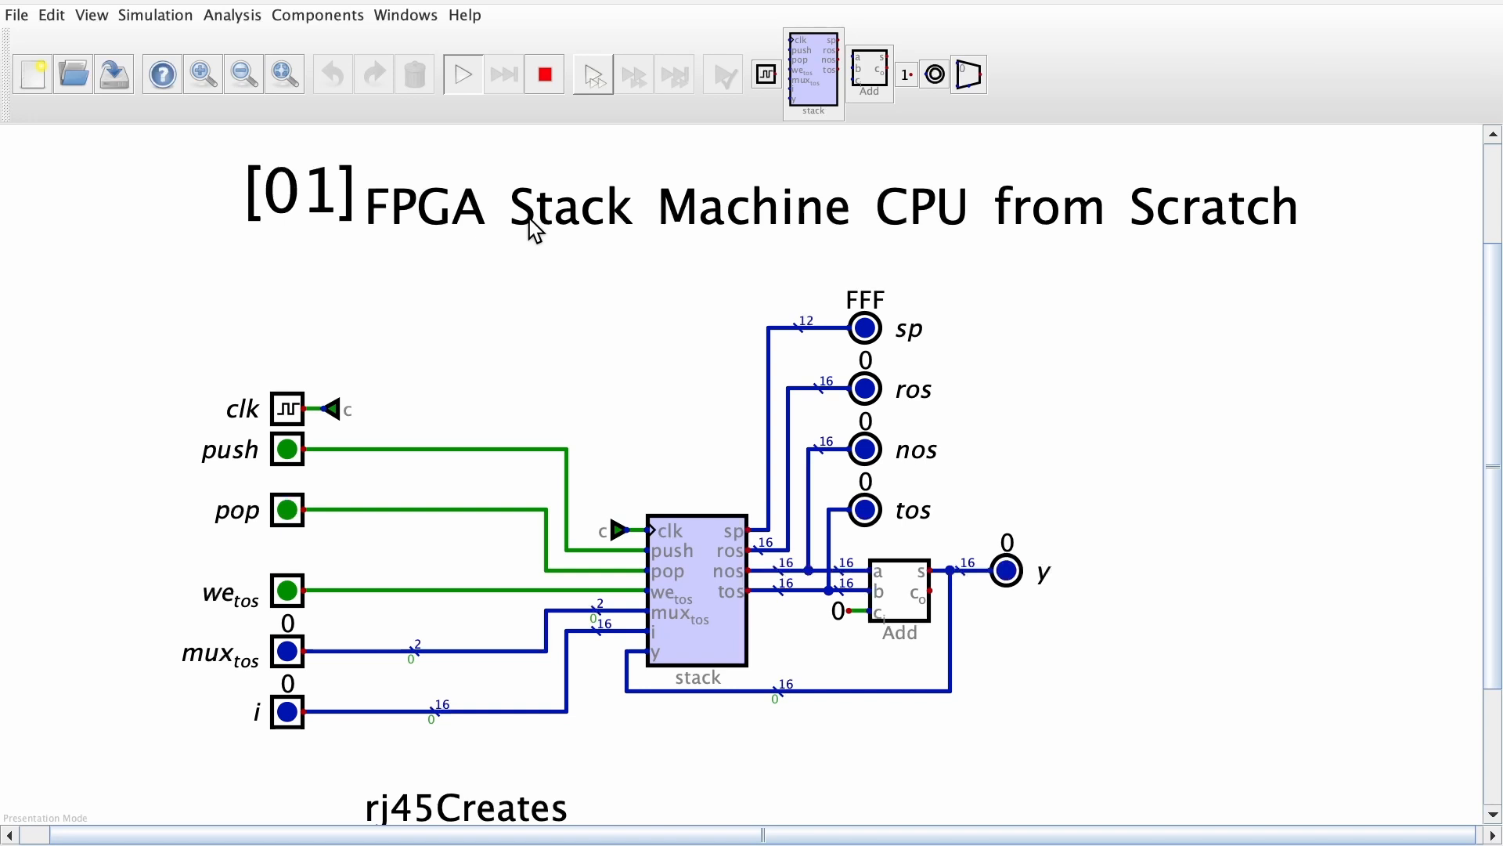
{"action": "left_click", "coordinate": [545, 76]}
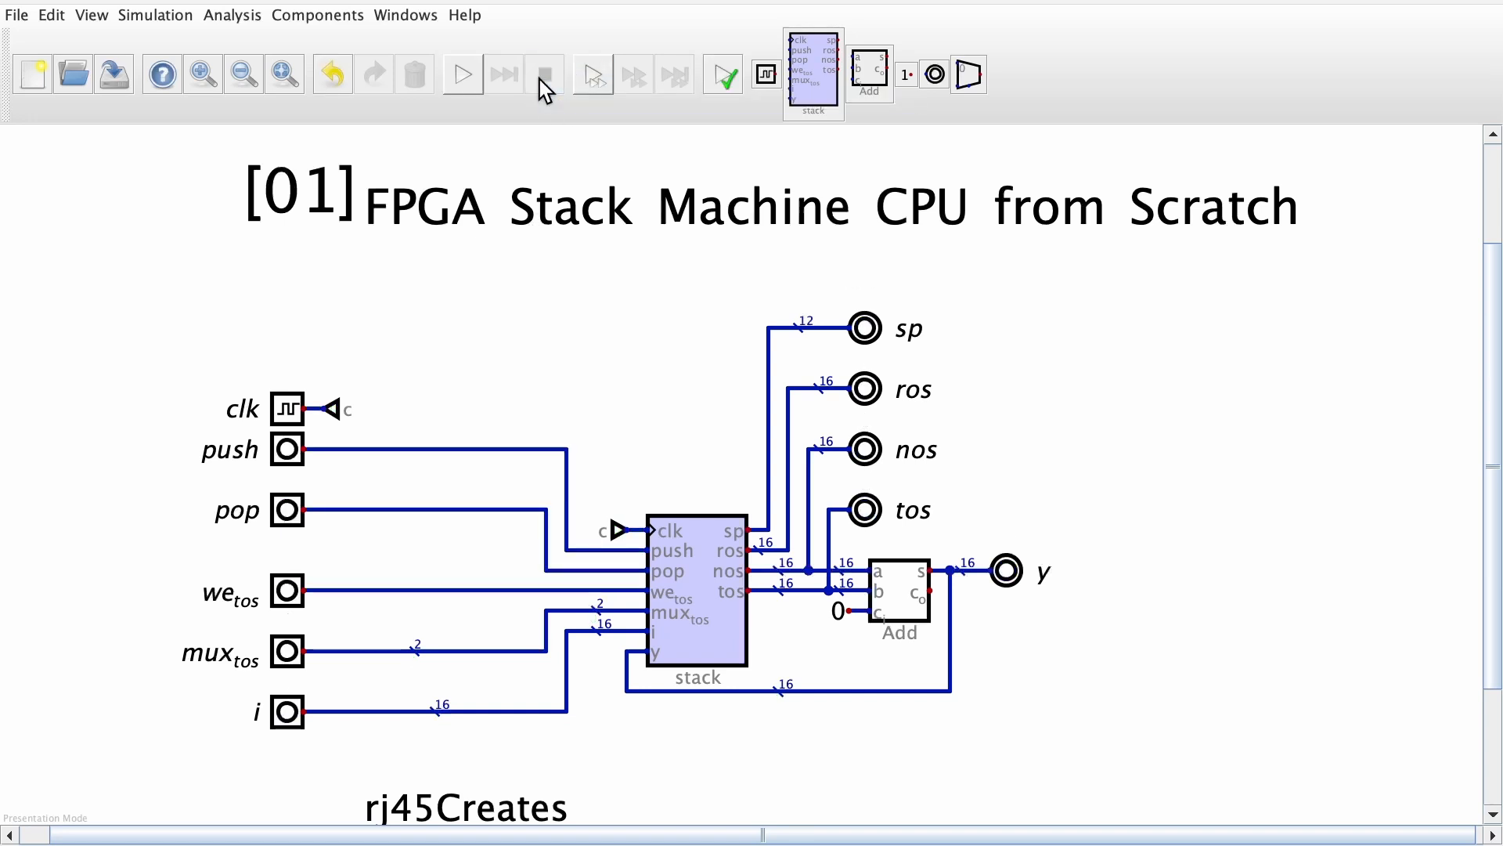
Open the stack component's circuit and change the label of the we_tos input to we_itos
{"action": "right_click", "coordinate": [694, 594]}
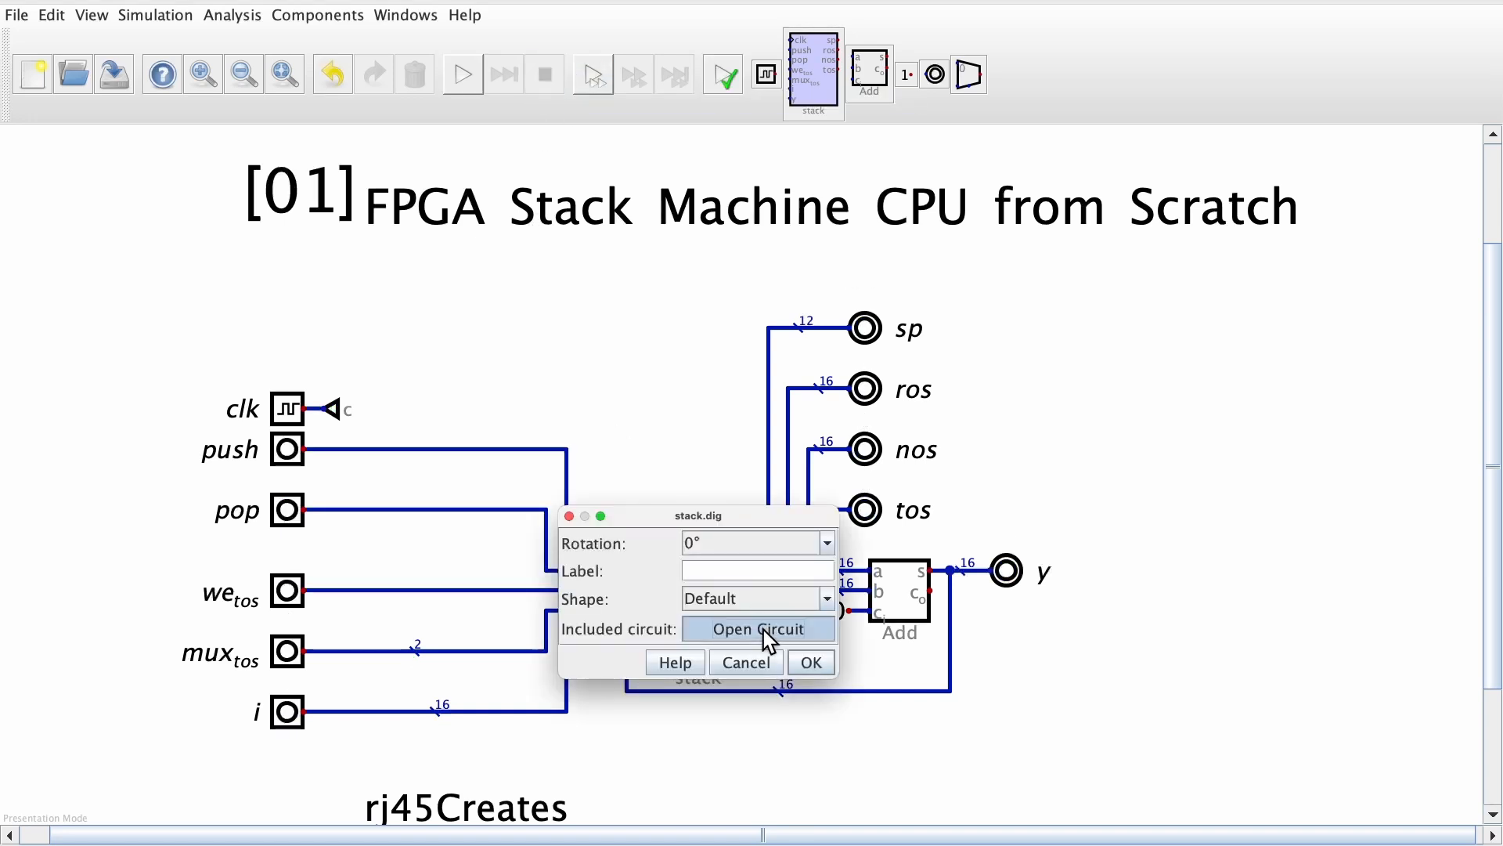
{"action": "left_click", "coordinate": [764, 630]}
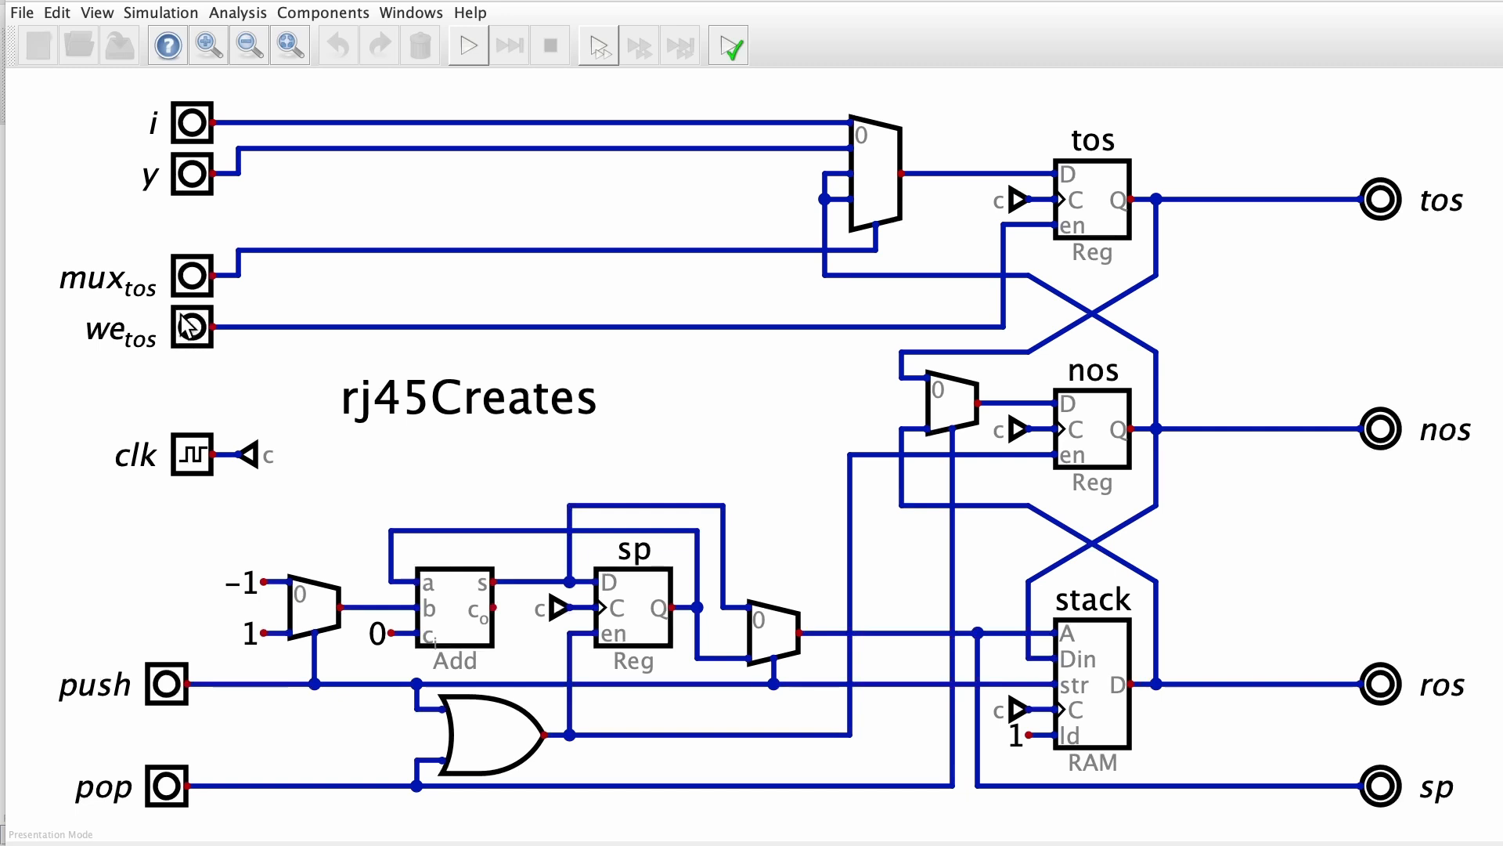
{"action": "right_click", "coordinate": [193, 337]}
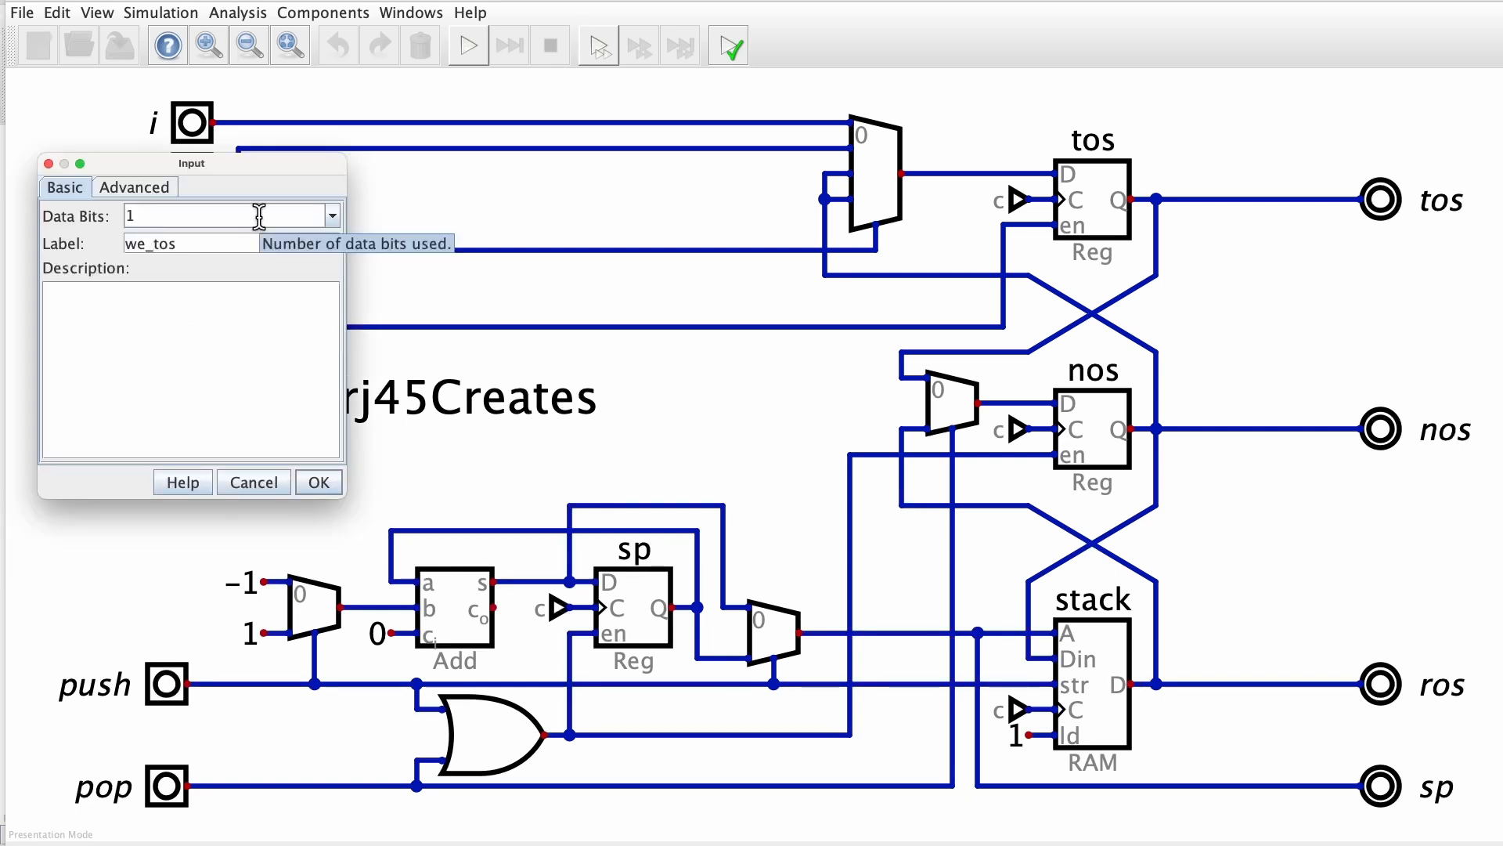
{"action": "left_click", "coordinate": [320, 486]}
{"action": "right_click", "coordinate": [207, 335]}
{"action": "left_click", "coordinate": [152, 232]}
{"action": "key", "text": "BackSpace"}
{"action": "type", "text": "-"}
{"action": "key", "text": "Return"}
{"action": "right_click", "coordinate": [190, 322]}
{"action": "left_click_drag", "start_coordinate": [152, 236], "coordinate": [211, 239]}
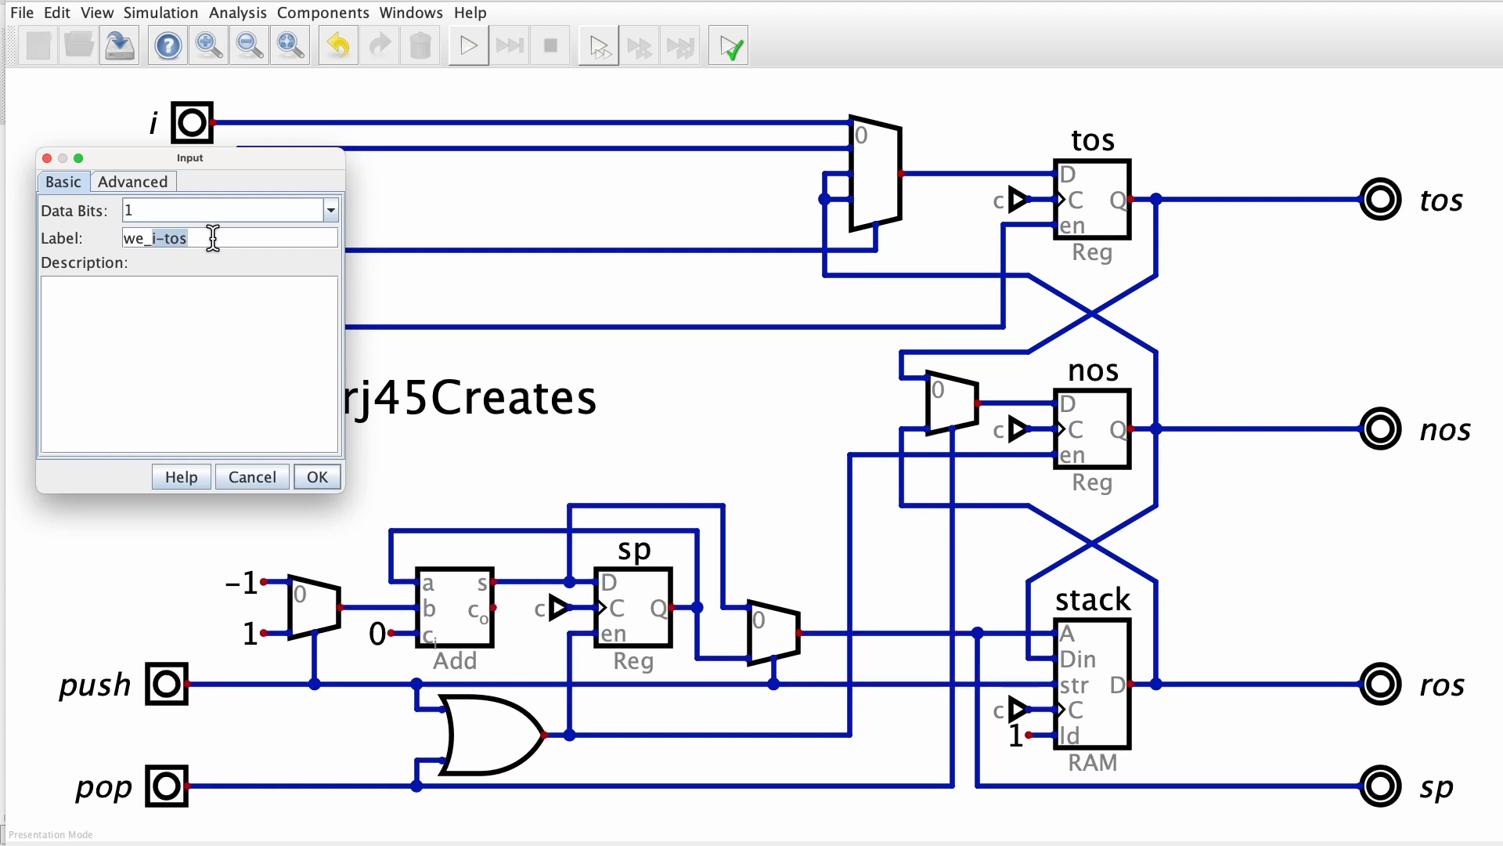
{"action": "type", "text": "tos"}
{"action": "key", "text": "Return"}
Set the mux_tos input to 1 data bit and relabel it we_nostos
{"action": "right_click", "coordinate": [200, 281]}
{"action": "left_click_drag", "start_coordinate": [152, 156], "coordinate": [101, 156]}
{"action": "type", "text": "1"}
{"action": "left_click_drag", "start_coordinate": [208, 192], "coordinate": [68, 180]}
{"action": "type", "text": "we_nostos"}
{"action": "key", "text": "Return"}
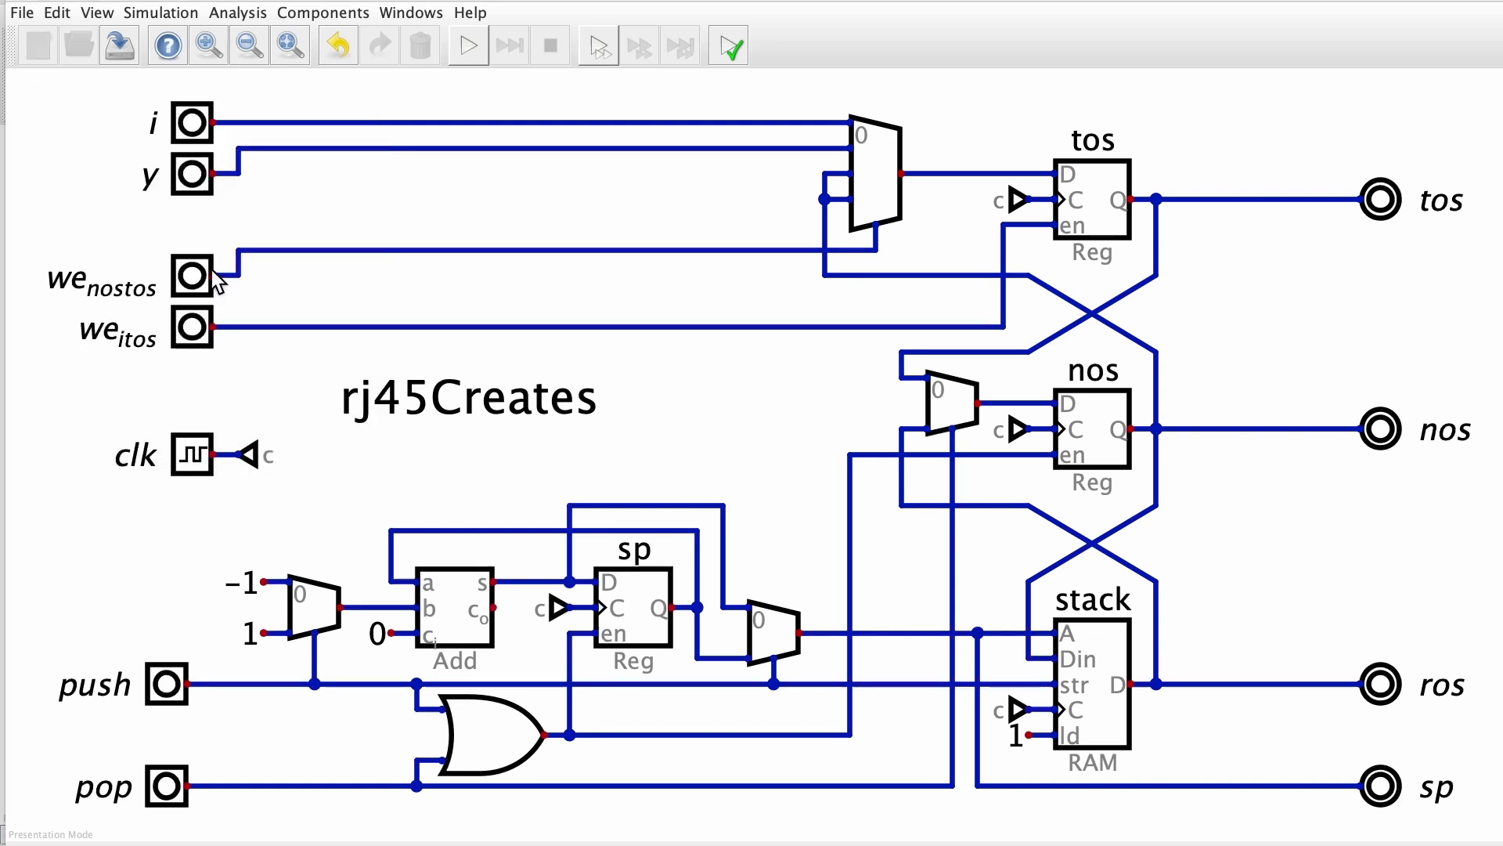
Delete the wires beside the we_nostos and we_itos inputs and place an OR gate to their right
{"action": "left_click_drag", "start_coordinate": [225, 208], "coordinate": [274, 360]}
{"action": "key", "text": "Delete"}
{"action": "left_click", "coordinate": [327, 12]}
{"action": "mouse_move", "coordinate": [302, 38]}
{"action": "left_click", "coordinate": [395, 91]}
{"action": "left_click", "coordinate": [523, 343]}
Wire we_nostos and we_itos into the new OR gate and its output to the tos register's en pin
{"action": "left_click", "coordinate": [213, 282]}
{"action": "left_click", "coordinate": [416, 282]}
{"action": "left_click", "coordinate": [213, 333]}
{"action": "left_click", "coordinate": [416, 333]}
{"action": "left_click", "coordinate": [519, 307]}
{"action": "left_click", "coordinate": [1003, 307]}
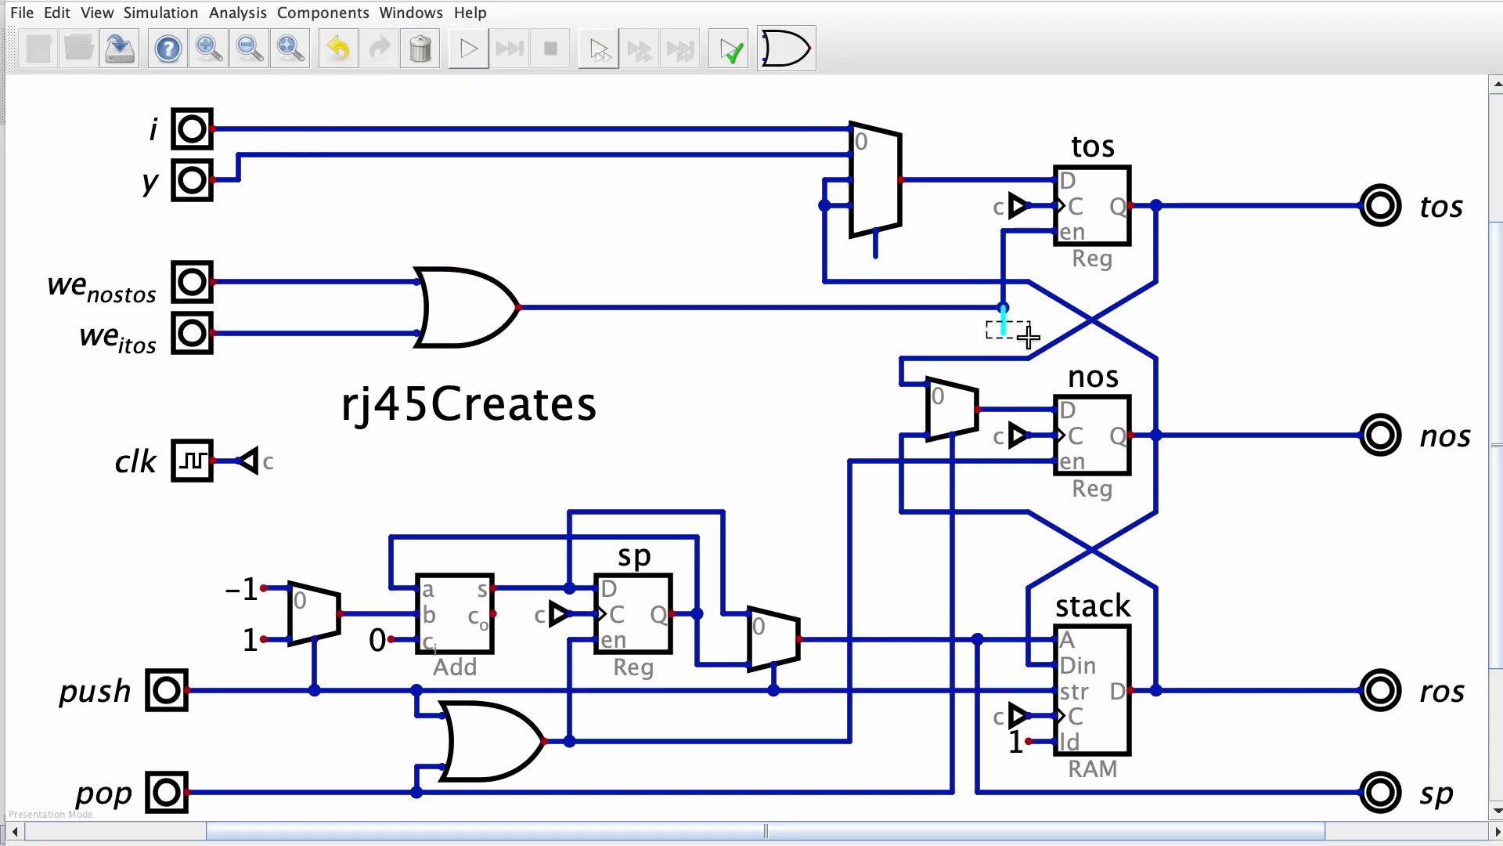
Set the tos multiplexer to 1 selector bit and move it so its output meets the tos register's D wire
{"action": "right_click", "coordinate": [886, 175]}
{"action": "double_click", "coordinate": [950, 171]}
{"action": "type", "text": "1"}
{"action": "left_click", "coordinate": [1031, 242]}
{"action": "left_click", "coordinate": [882, 160]}
{"action": "left_click", "coordinate": [884, 184]}
Delete the old feedback and selector wires around the tos multiplexer
{"action": "left_click_drag", "start_coordinate": [788, 170], "coordinate": [914, 264]}
{"action": "key", "text": "Delete"}
Move the i input below y and wire it to the tos multiplexer's second input
{"action": "key", "text": "Delete"}
{"action": "left_click_drag", "start_coordinate": [192, 129], "coordinate": [192, 231]}
{"action": "mouse_move", "coordinate": [192, 180]}
{"action": "left_mouse_down"}
{"action": "mouse_move", "coordinate": [191, 155]}
{"action": "mouse_move", "coordinate": [234, 129]}
{"action": "left_mouse_up"}
{"action": "key", "text": "Delete"}
{"action": "left_click", "coordinate": [213, 231]}
{"action": "left_click", "coordinate": [799, 205]}
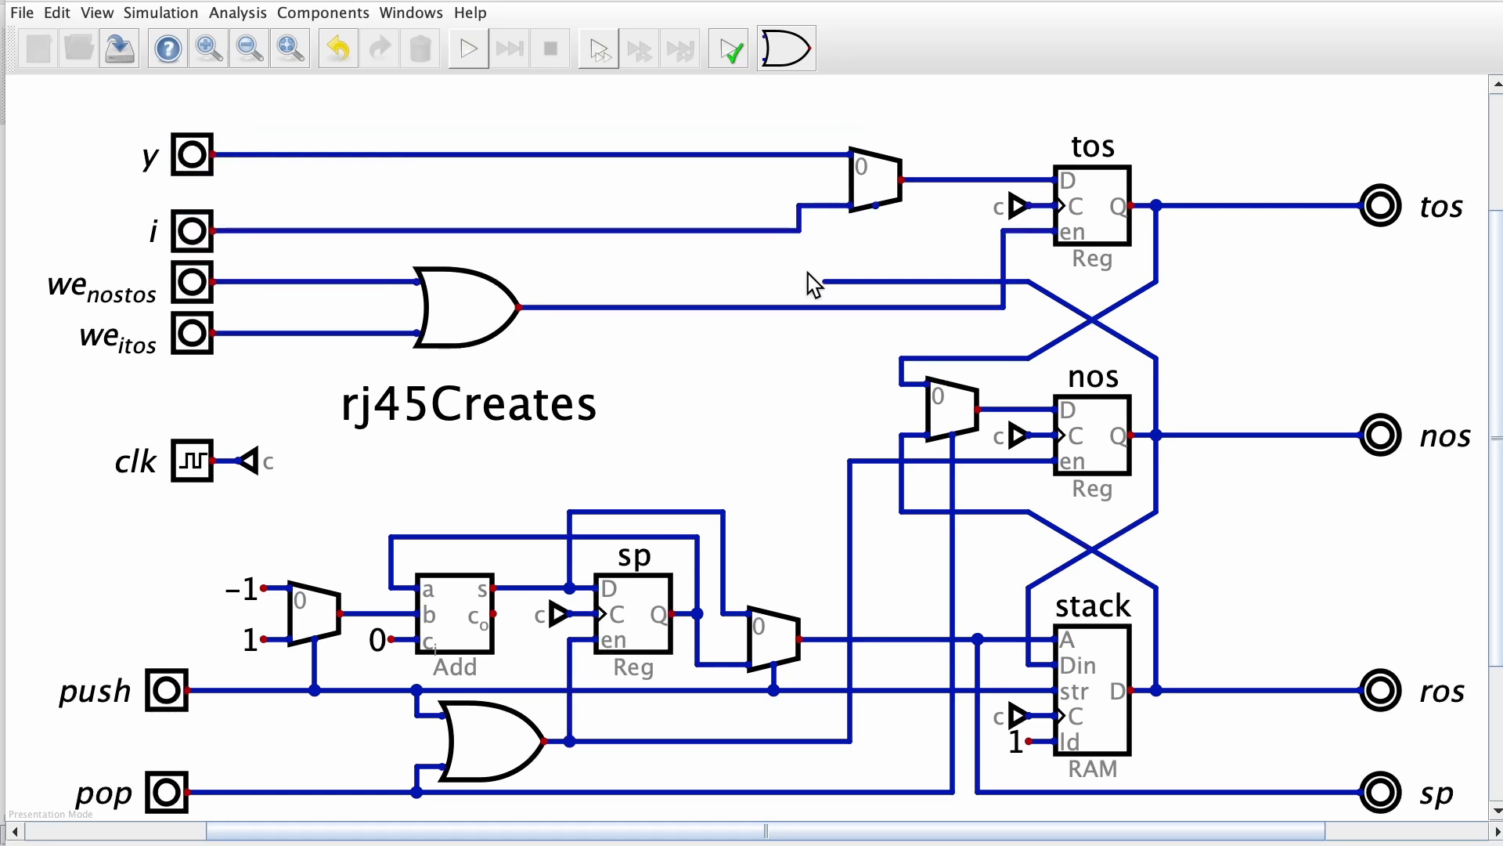
Duplicate the tos multiplexer so one copy takes y and i and the other drives the tos register, shifting the inputs up
{"action": "left_click_drag", "start_coordinate": [731, 101], "coordinate": [909, 247]}
{"action": "left_click_drag", "start_coordinate": [906, 246], "coordinate": [777, 235]}
{"action": "left_click", "coordinate": [758, 182]}
{"action": "key", "text": "ctrl+d"}
{"action": "left_click", "coordinate": [861, 239]}
{"action": "left_click_drag", "start_coordinate": [771, 171], "coordinate": [833, 198]}
{"action": "left_click_drag", "start_coordinate": [854, 198], "coordinate": [933, 195]}
{"action": "left_click_drag", "start_coordinate": [845, 248], "coordinate": [870, 193]}
{"action": "left_click_drag", "start_coordinate": [125, 102], "coordinate": [792, 220]}
{"action": "left_click", "coordinate": [736, 239]}
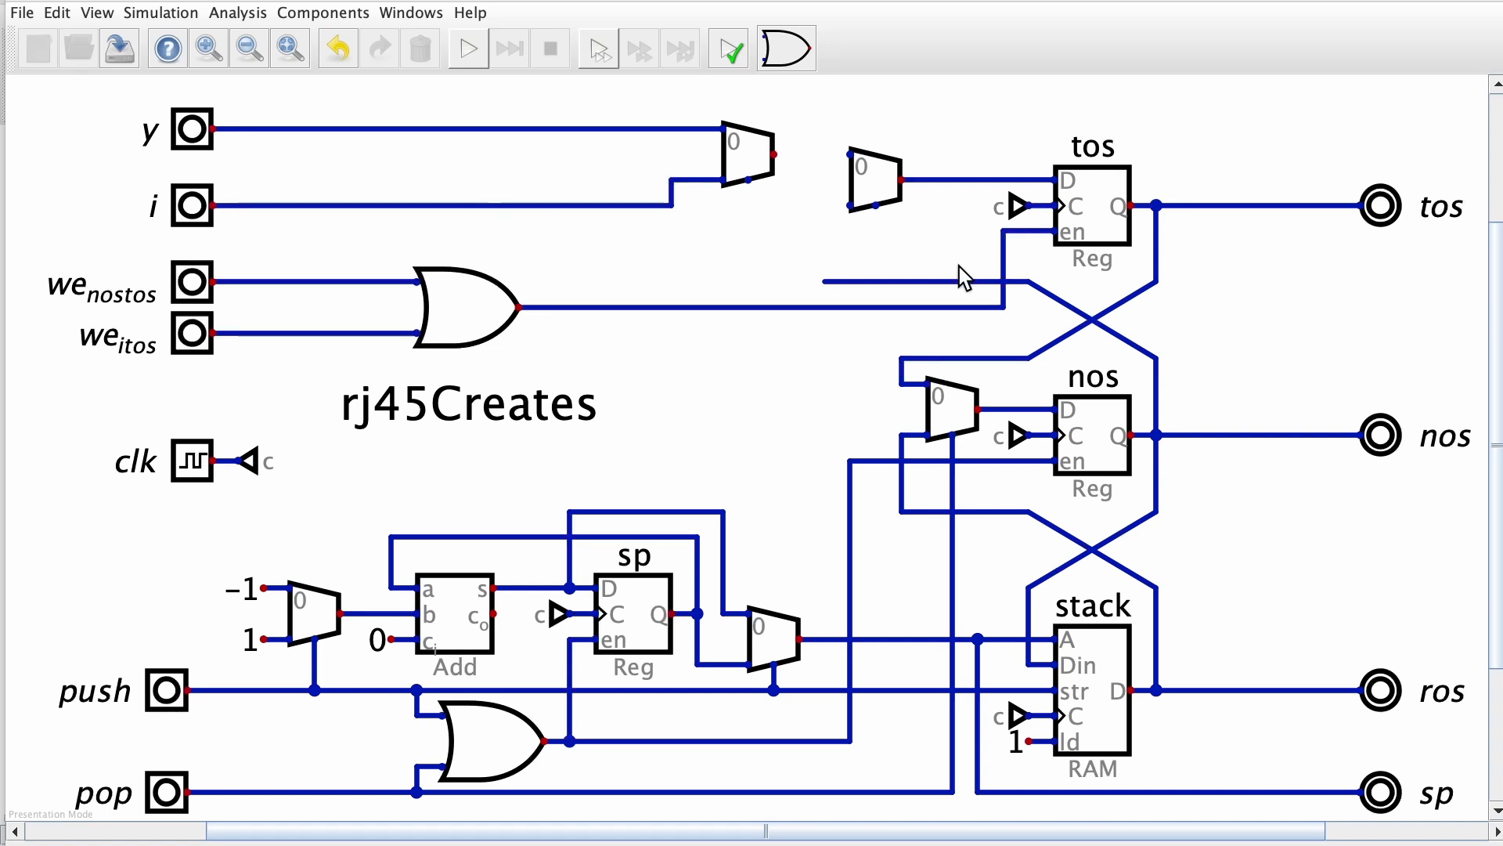
Wire the nos feedback to the tos-side multiplexer's second input and the y/i multiplexer's output to its first
{"action": "left_click", "coordinate": [824, 281]}
{"action": "left_click", "coordinate": [851, 205]}
{"action": "left_click", "coordinate": [773, 154]}
{"action": "left_click", "coordinate": [850, 154]}
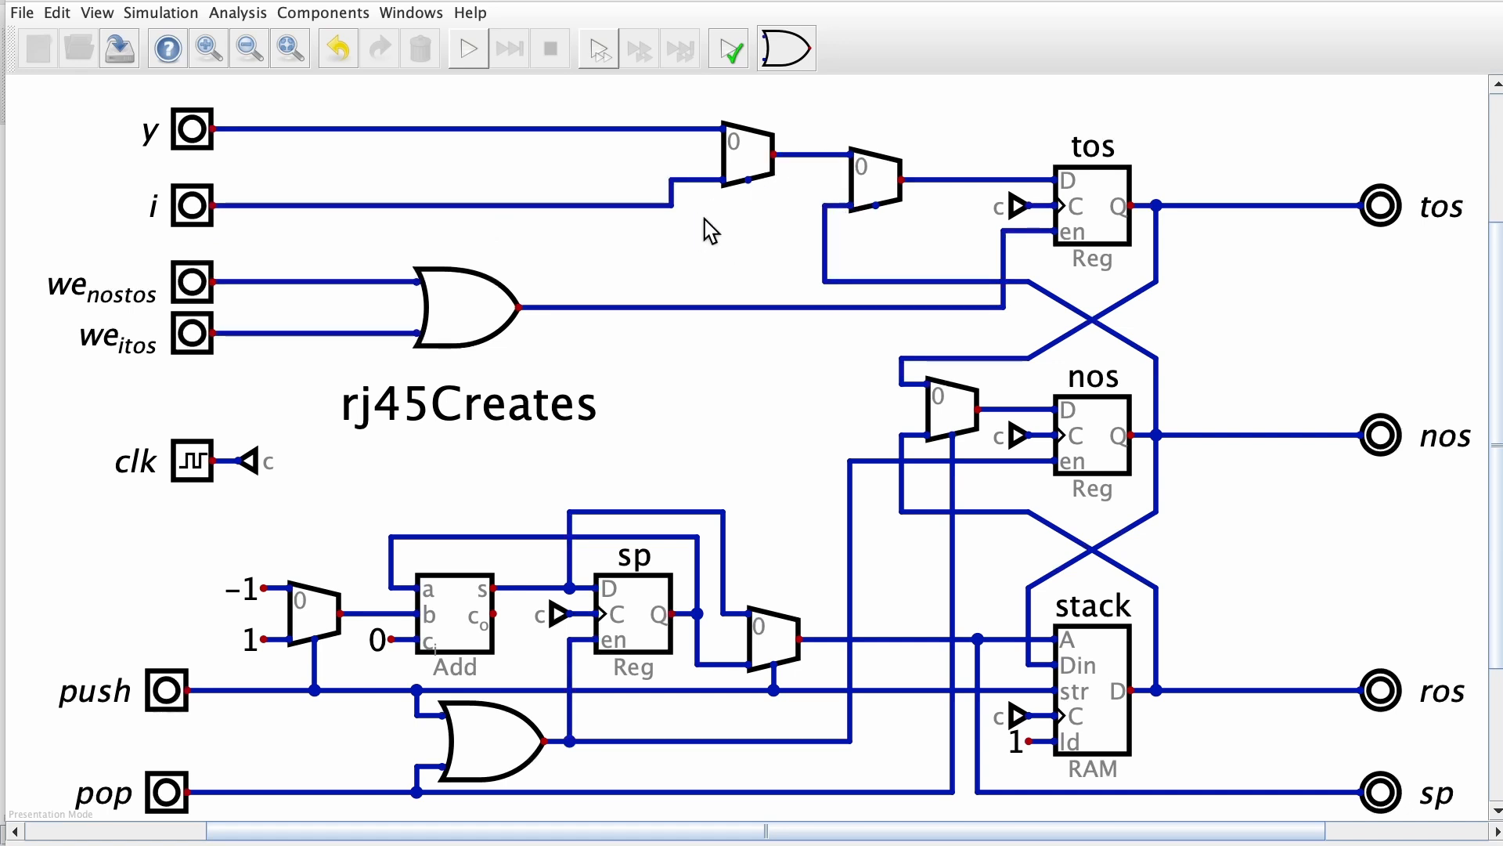
{"action": "left_click", "coordinate": [393, 280]}
{"action": "left_click", "coordinate": [876, 256]}
{"action": "left_click", "coordinate": [876, 205]}
{"action": "left_click_drag", "start_coordinate": [828, 208], "coordinate": [893, 272]}
{"action": "key", "text": "Delete"}
{"action": "left_click_drag", "start_coordinate": [369, 239], "coordinate": [412, 263]}
{"action": "key", "text": "Delete"}
Swap the positions of the we_nostos and we_itos inputs so we_itos feeds the OR gate's first input
{"action": "left_click", "coordinate": [195, 333]}
{"action": "left_click", "coordinate": [116, 256]}
{"action": "left_click", "coordinate": [193, 282]}
{"action": "left_click", "coordinate": [194, 334]}
{"action": "left_click", "coordinate": [117, 256]}
{"action": "left_click", "coordinate": [193, 283]}
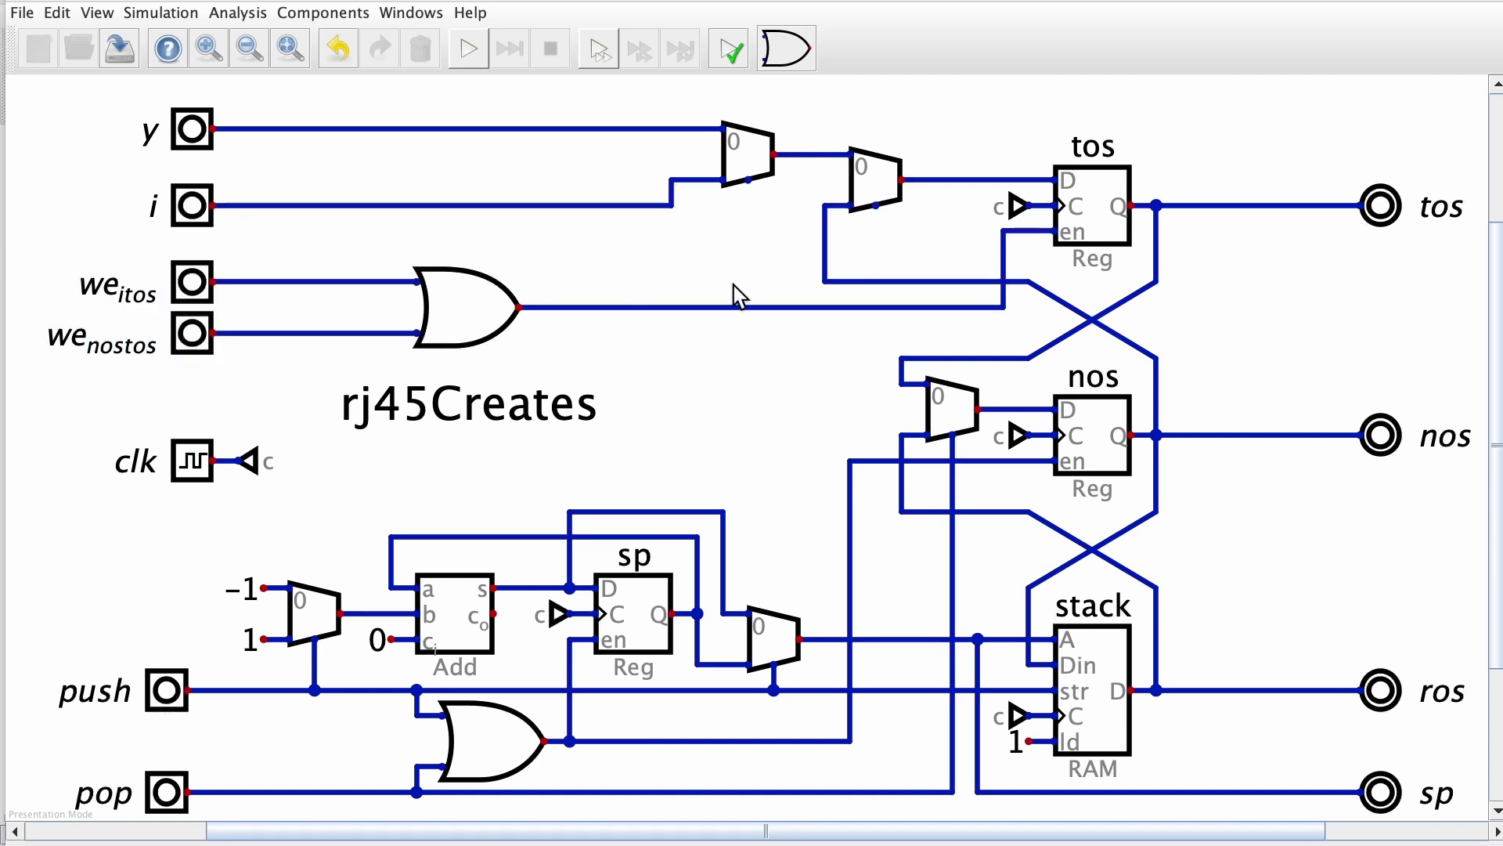
Move the upper OR gate next to the multiplexers and wire we_itos to the y/i multiplexer's selector
{"action": "left_click_drag", "start_coordinate": [386, 245], "coordinate": [814, 378]}
{"action": "left_click", "coordinate": [646, 282]}
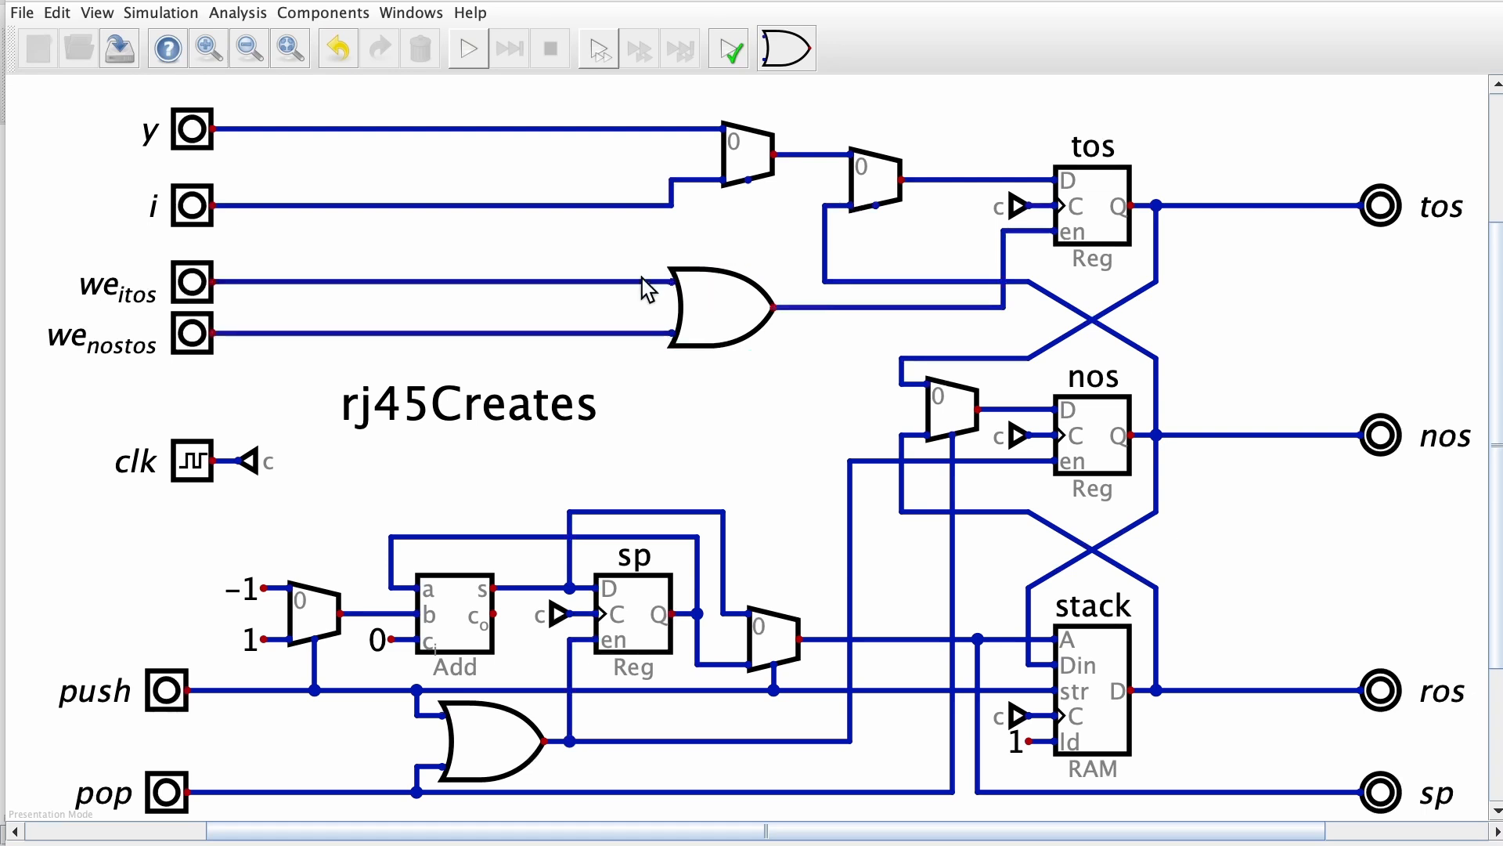
{"action": "left_click", "coordinate": [750, 255]}
{"action": "left_click", "coordinate": [749, 183]}
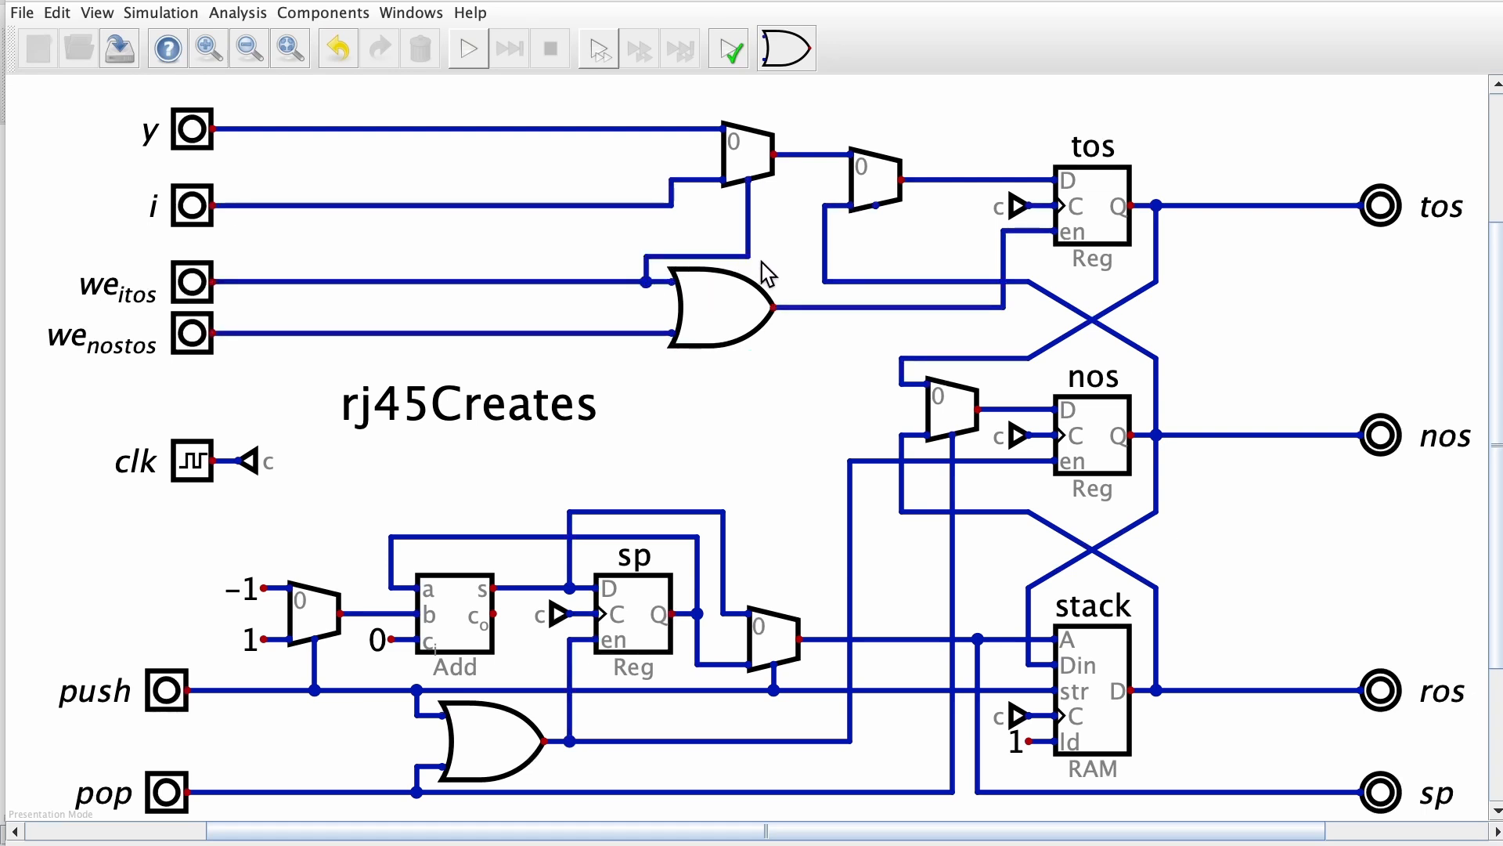
Set the upper OR gate to three inputs
{"action": "right_click", "coordinate": [721, 315]}
{"action": "left_click", "coordinate": [858, 299]}
{"action": "left_click", "coordinate": [832, 369]}
Copy the we_nostos input, place the copy below it and label it we_ytos
{"action": "left_click", "coordinate": [190, 337]}
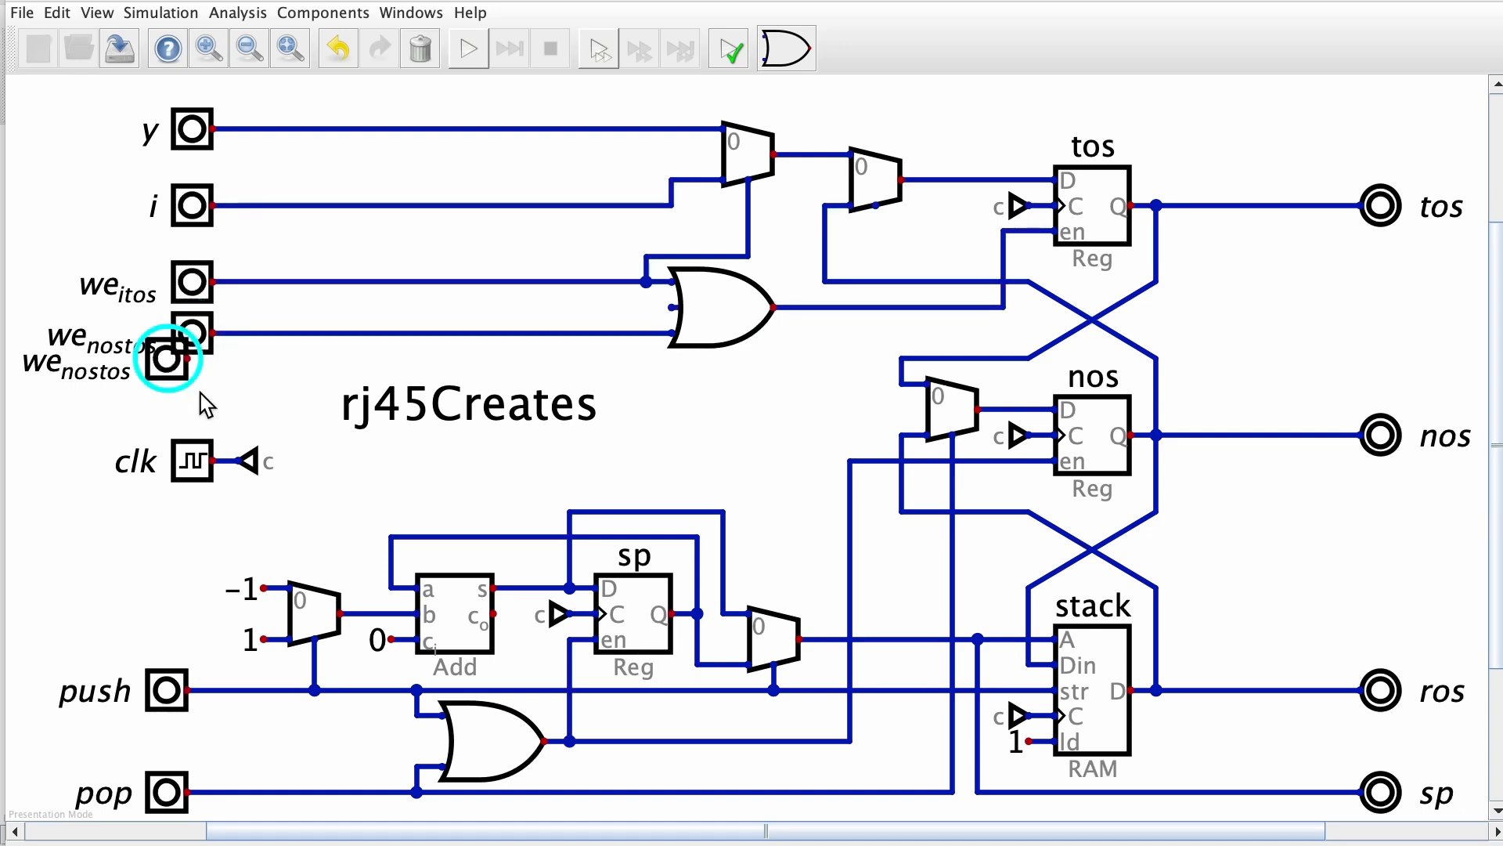
{"action": "right_click", "coordinate": [192, 337]}
{"action": "left_click_drag", "start_coordinate": [149, 300], "coordinate": [167, 288]}
{"action": "type", "text": "ytos"}
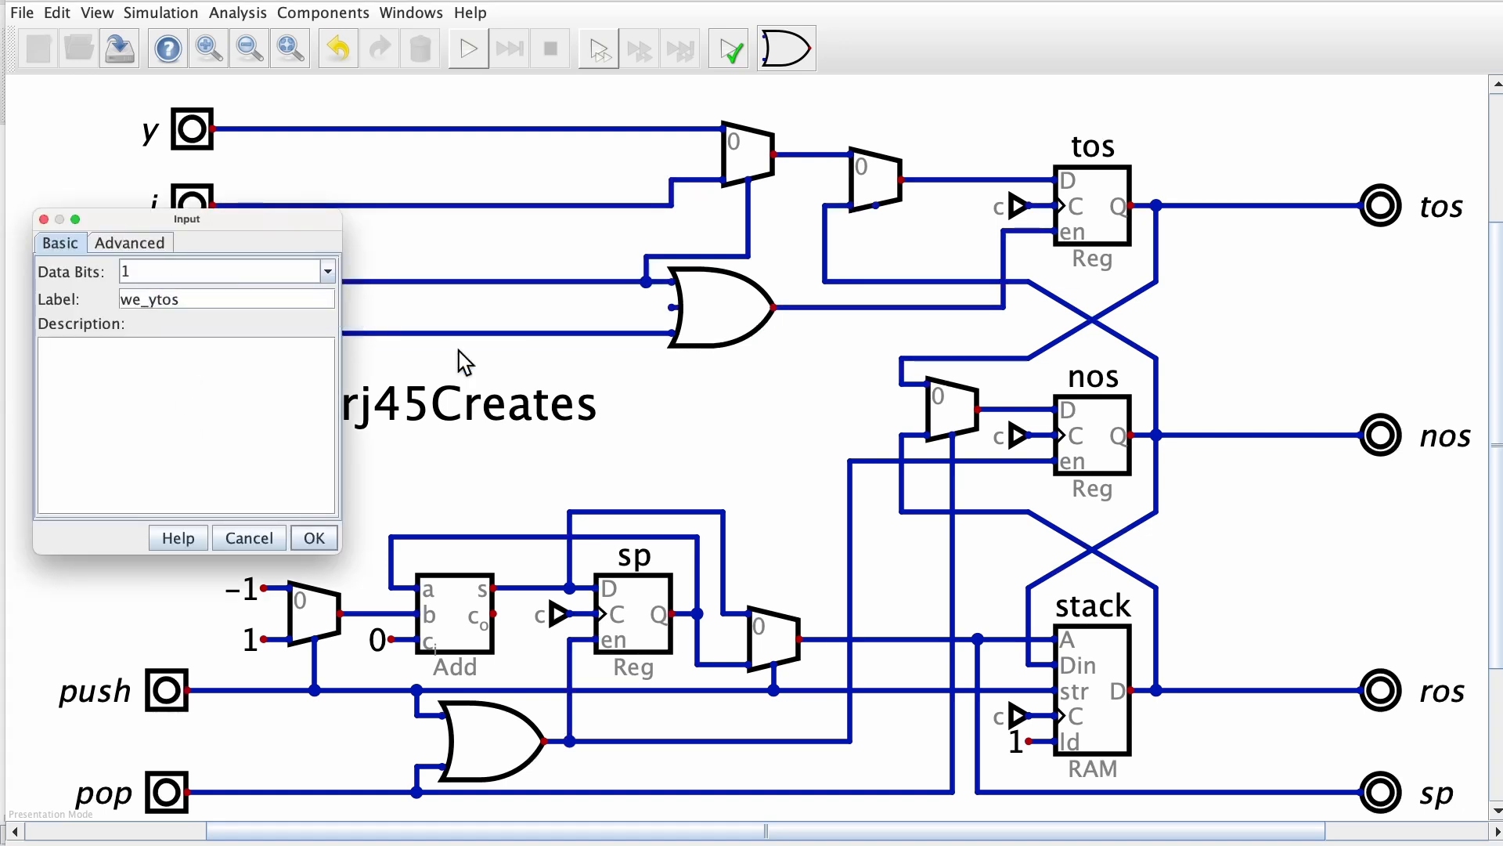
{"action": "left_click", "coordinate": [314, 538]}
Wire we_nostos to the OR gate's middle input and the tos-side multiplexer's selector, and we_ytos to the gate's third input
{"action": "left_click", "coordinate": [670, 333], "text": "super"}
{"action": "left_click", "coordinate": [240, 334]}
{"action": "left_click", "coordinate": [239, 333]}
{"action": "left_click", "coordinate": [673, 309]}
{"action": "left_click", "coordinate": [213, 384]}
{"action": "left_click", "coordinate": [671, 334]}
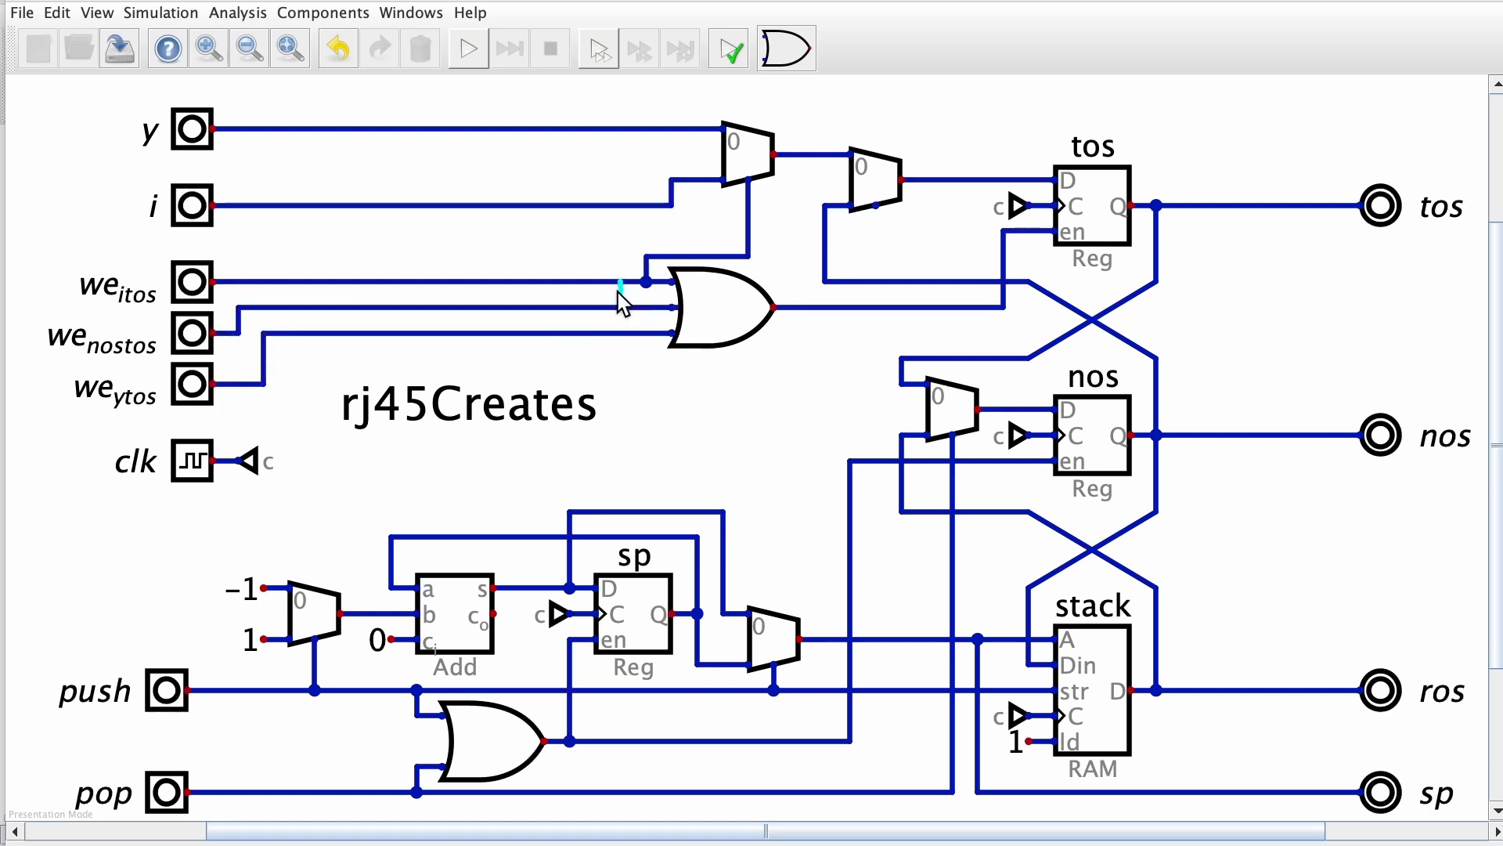
{"action": "left_click", "coordinate": [876, 233]}
{"action": "left_click", "coordinate": [875, 207]}
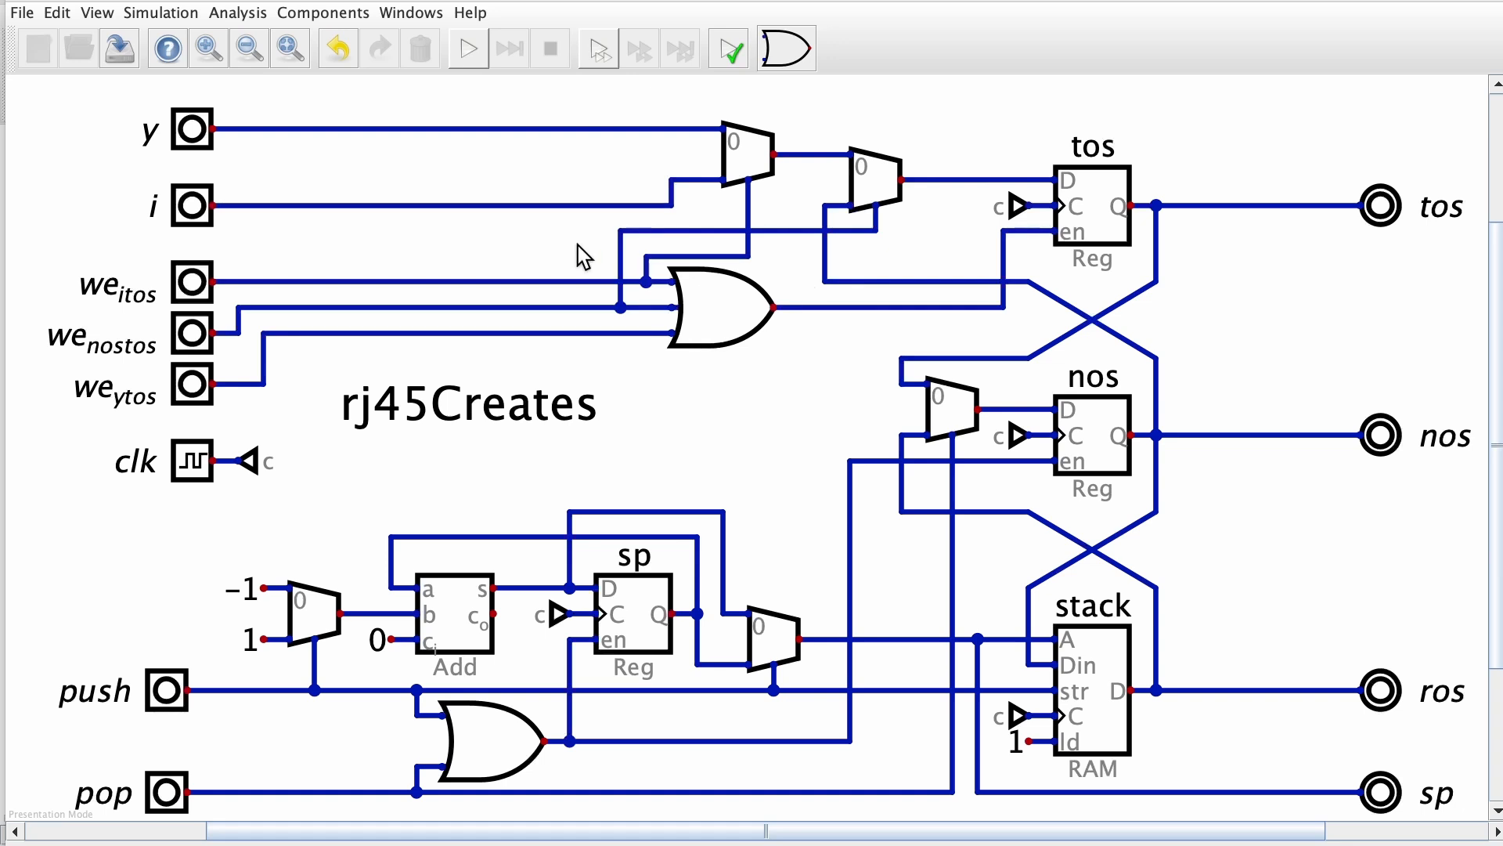
Run a quick simulation, toggle the write-enable inputs to check the tos enable signal, and end the simulation
{"action": "left_click", "coordinate": [470, 50]}
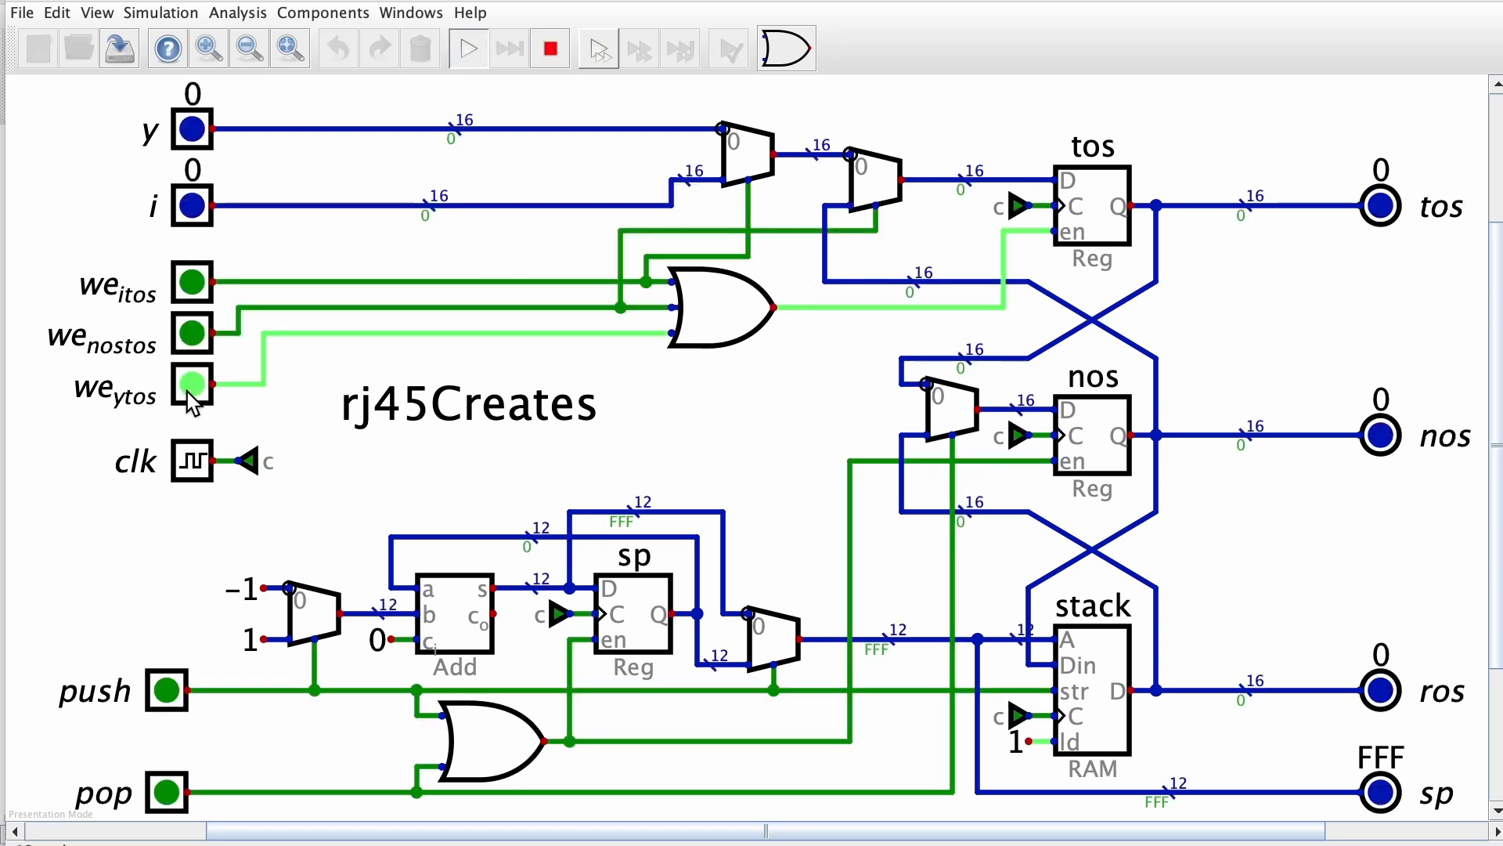
{"action": "left_click", "coordinate": [192, 335]}
{"action": "left_click", "coordinate": [192, 335]}
{"action": "left_click", "coordinate": [184, 283]}
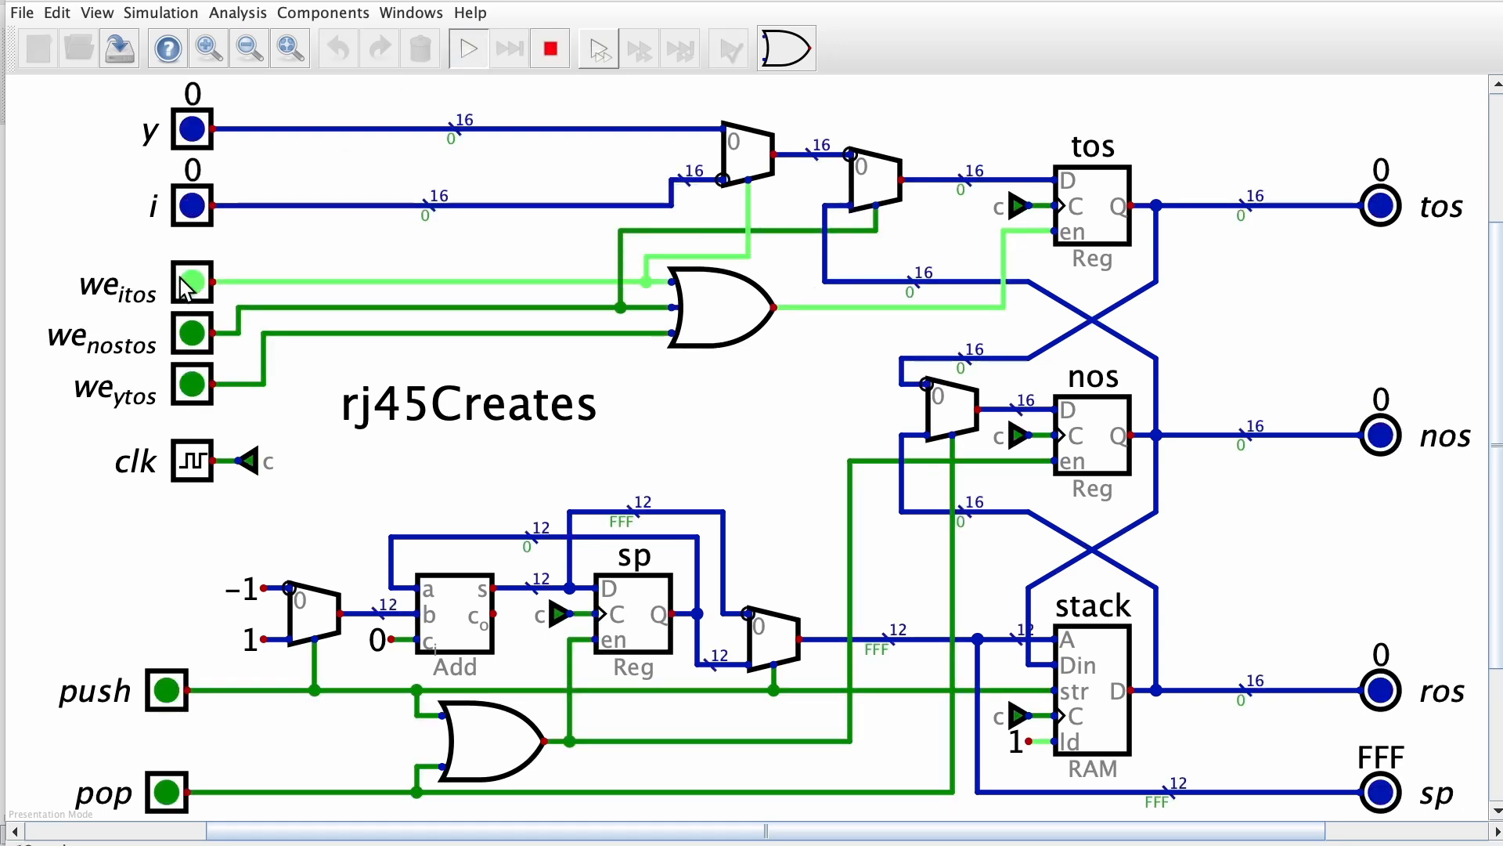
{"action": "left_click", "coordinate": [184, 283]}
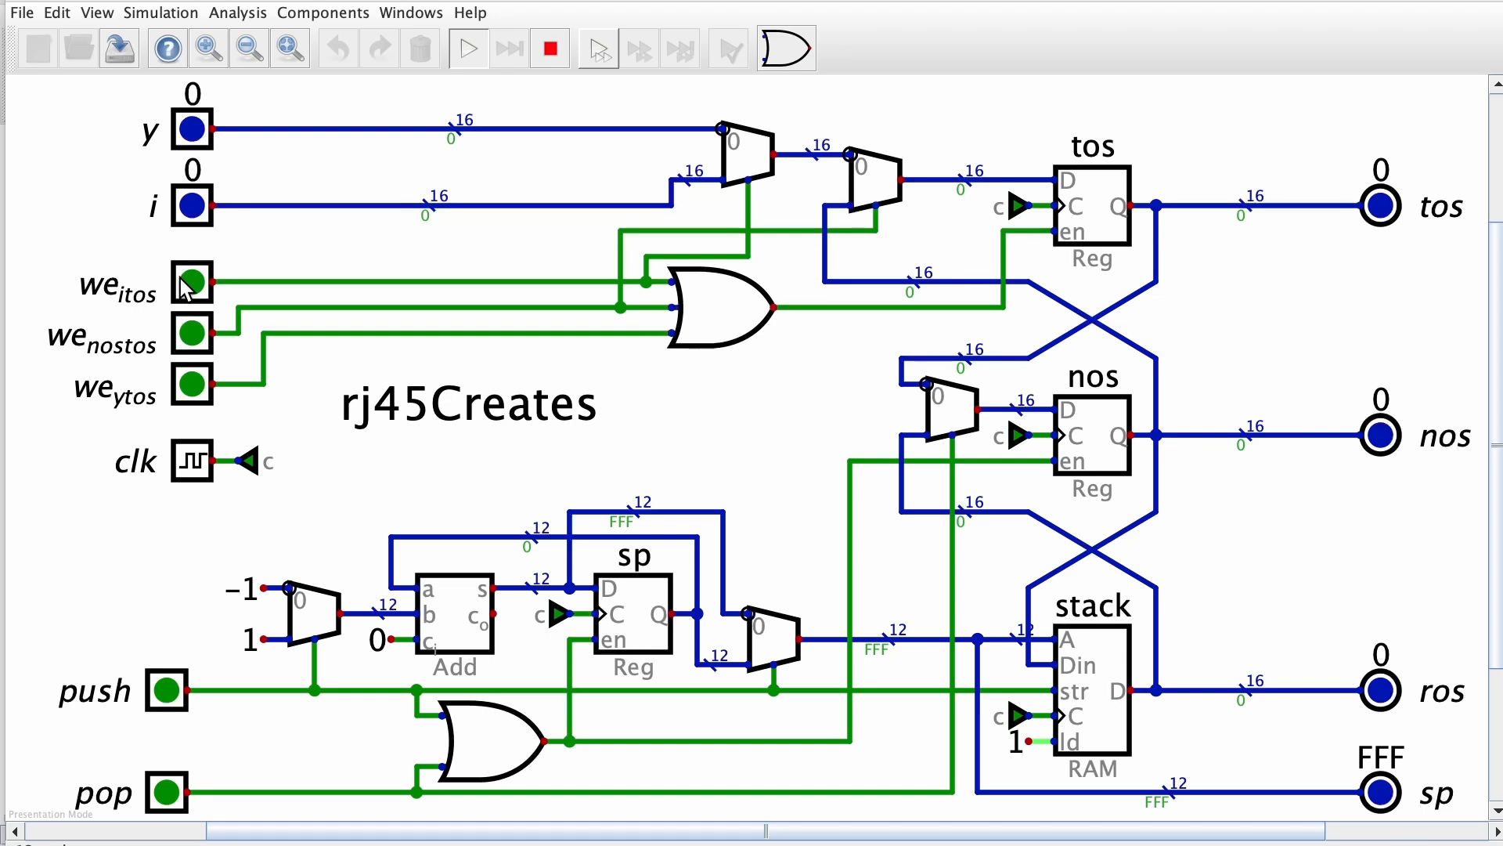
{"action": "key", "text": "Escape"}
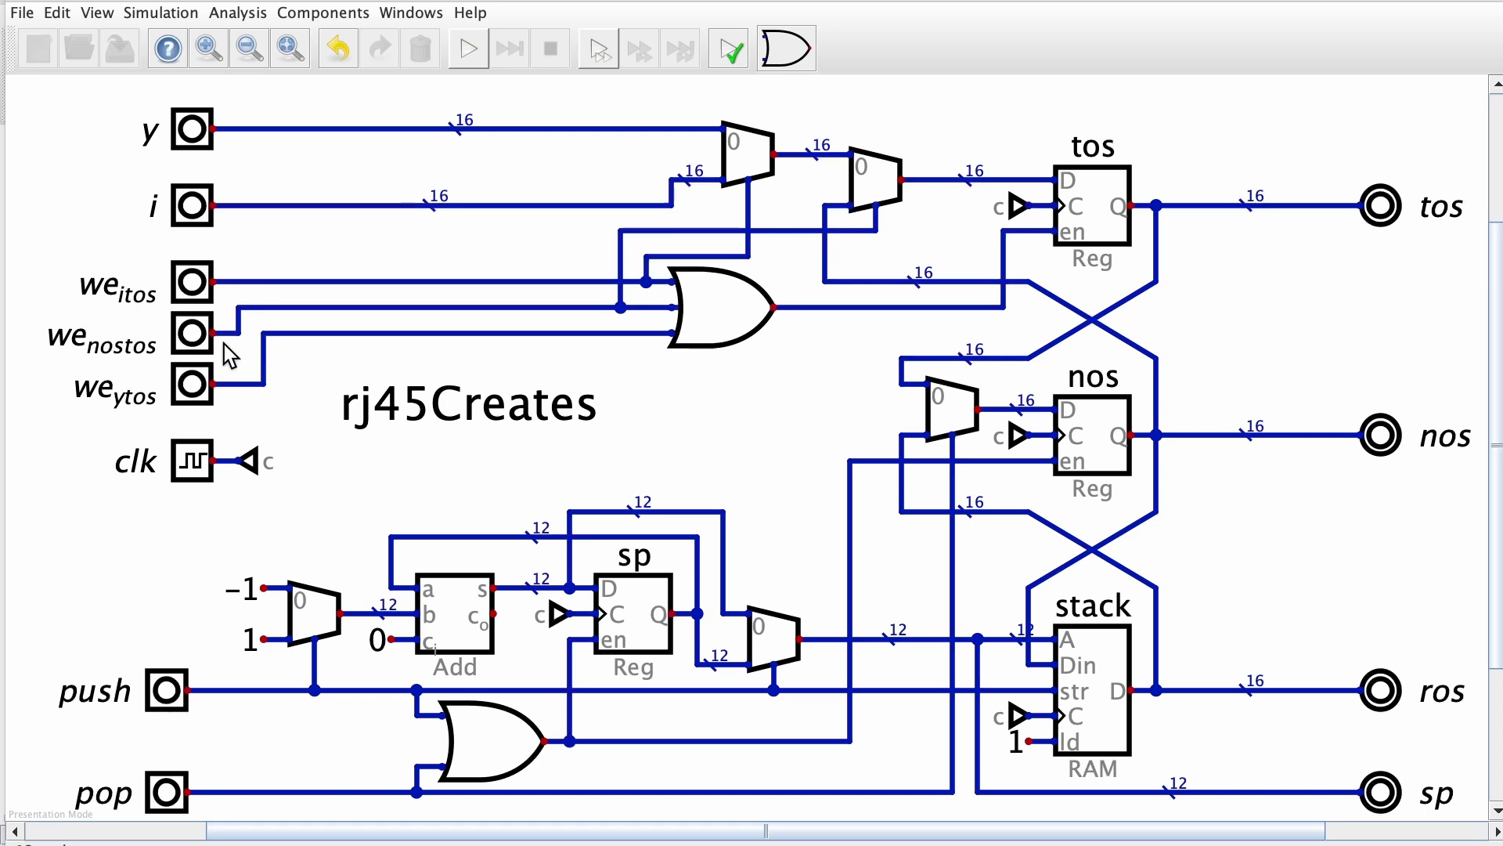
Simulate the circuit again, activating we_itos, we_nostos and we_ytos one at a time to check the multiplexer routing, and stop the simulation
{"action": "left_click", "coordinate": [470, 50]}
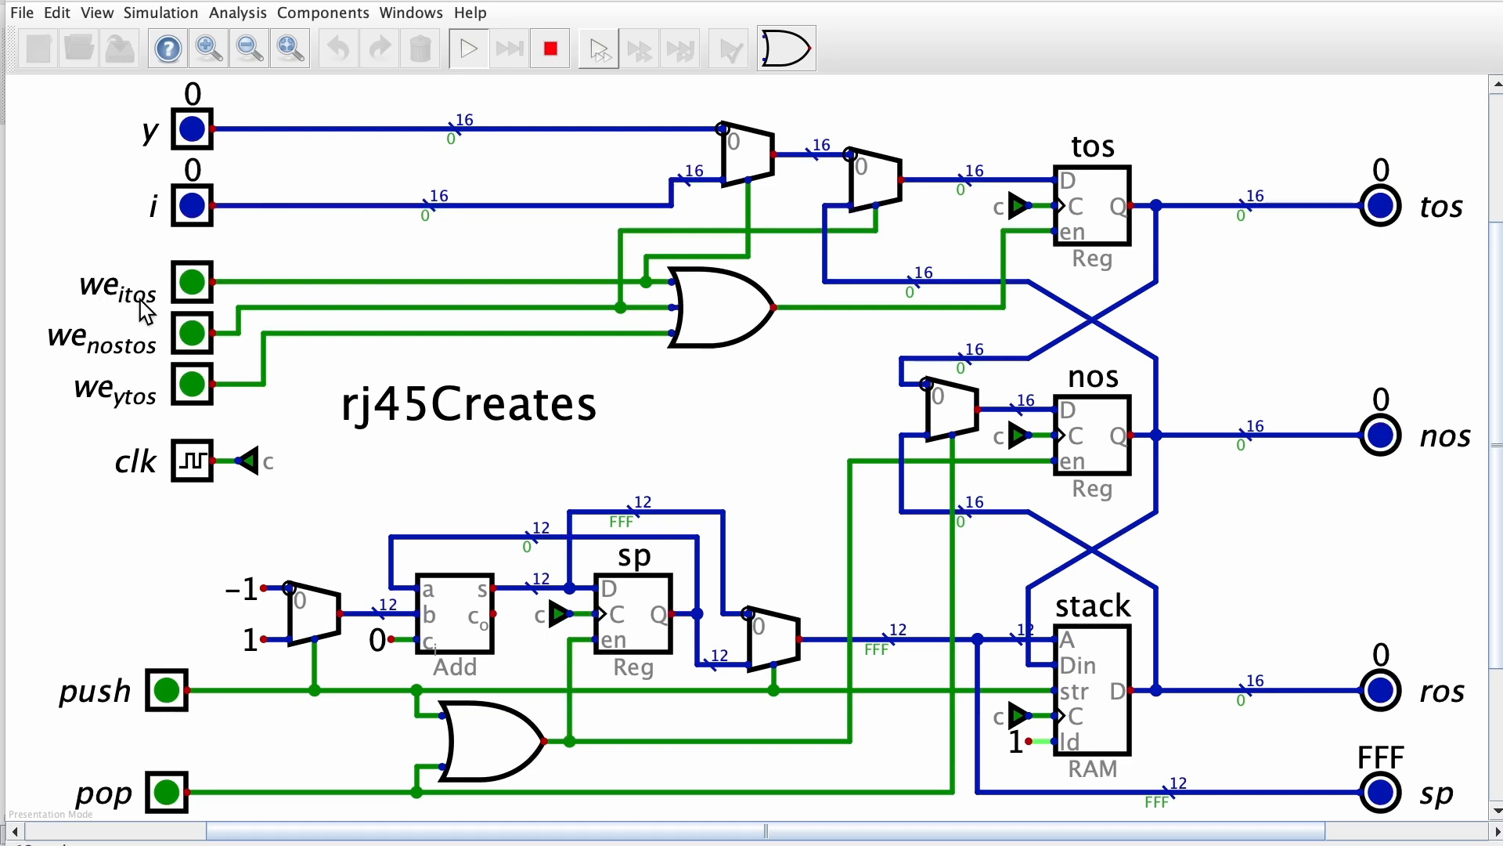
{"action": "left_click", "coordinate": [193, 284]}
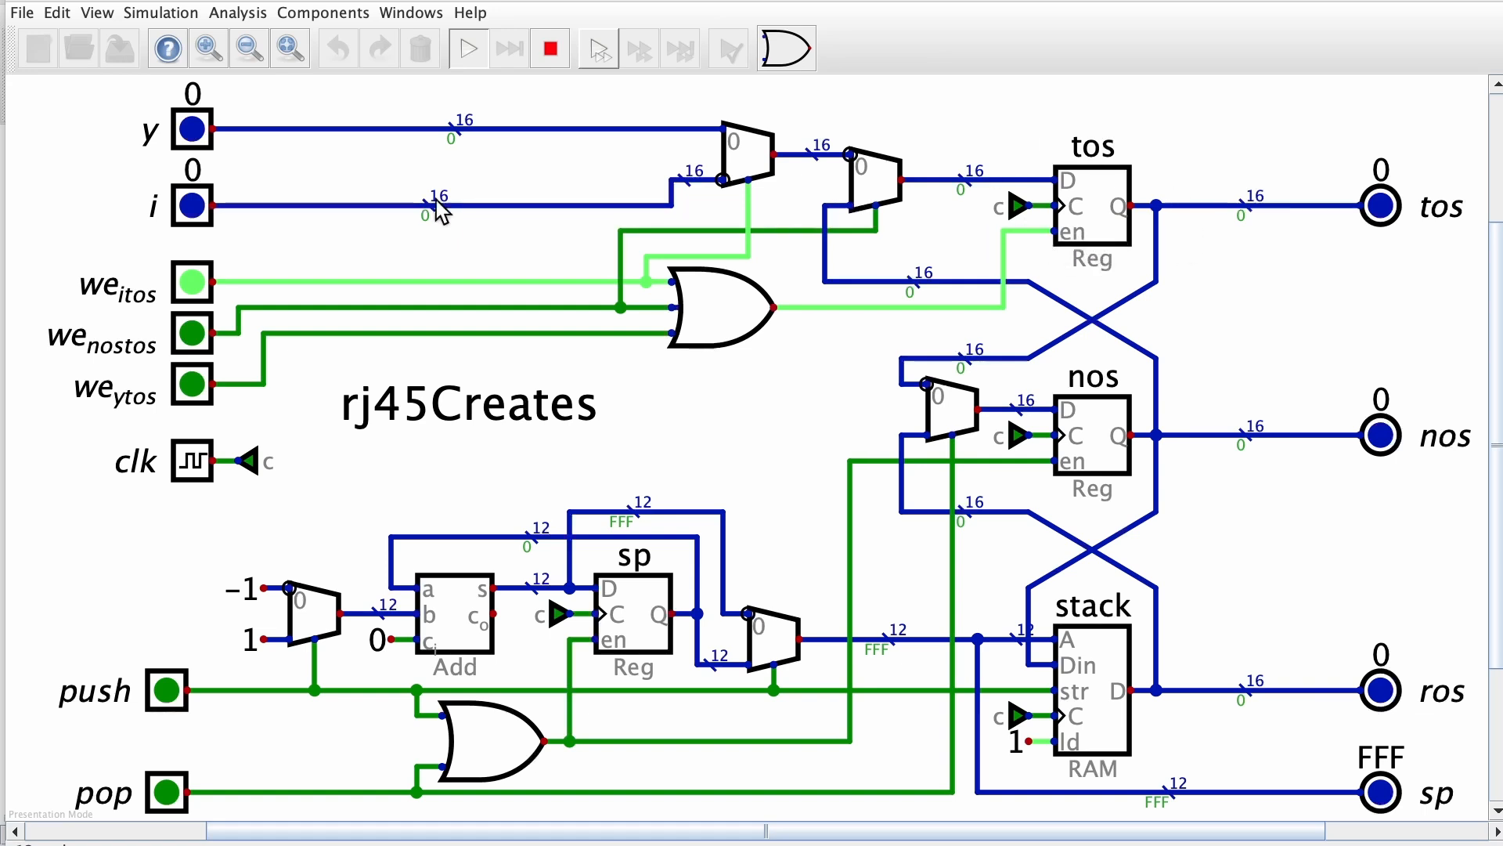
{"action": "left_click", "coordinate": [188, 285]}
{"action": "left_click", "coordinate": [191, 335]}
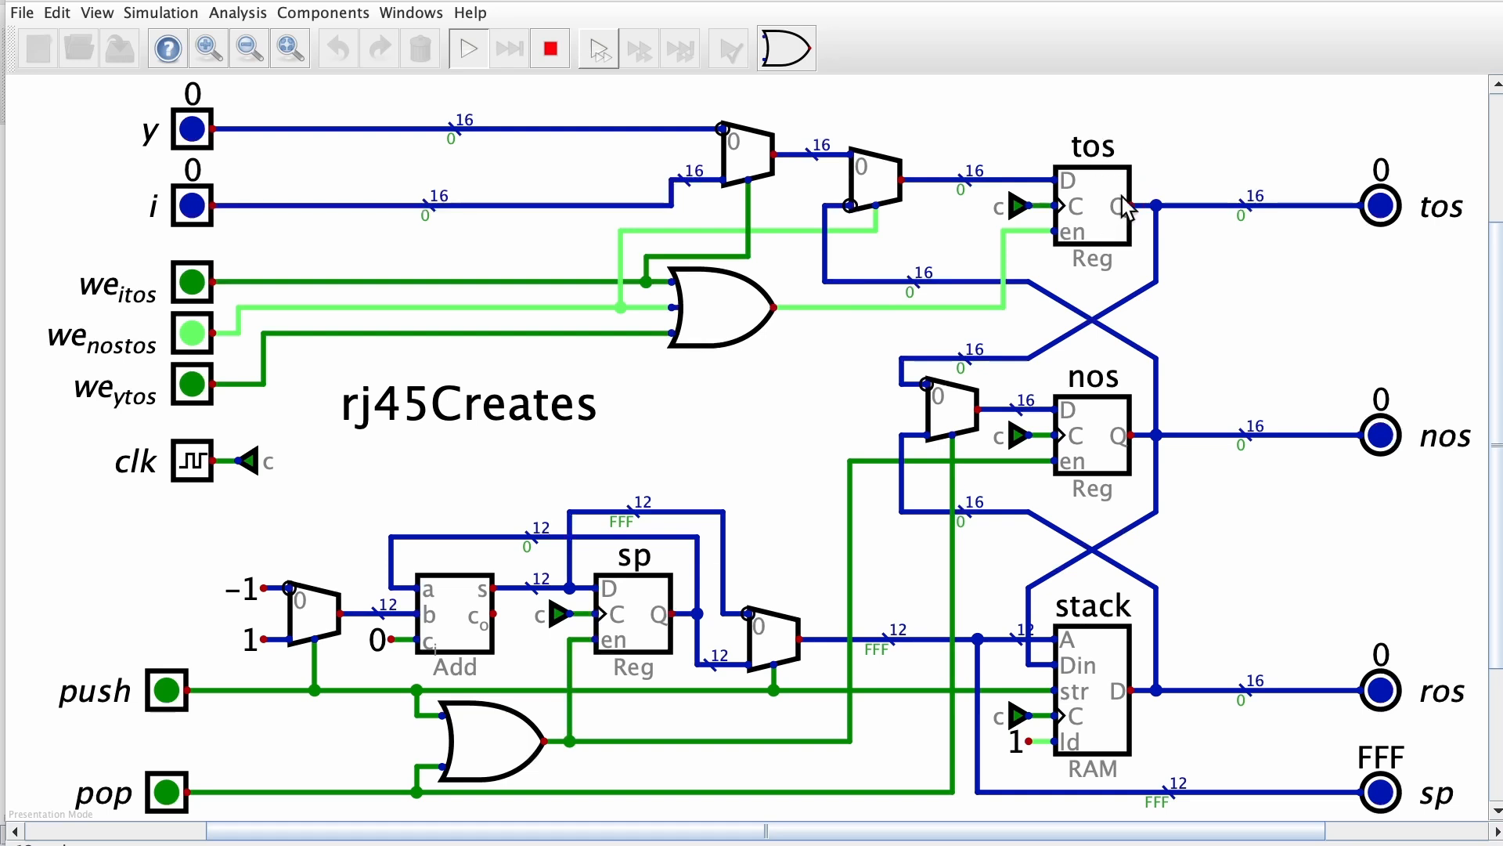
{"action": "left_click", "coordinate": [196, 338]}
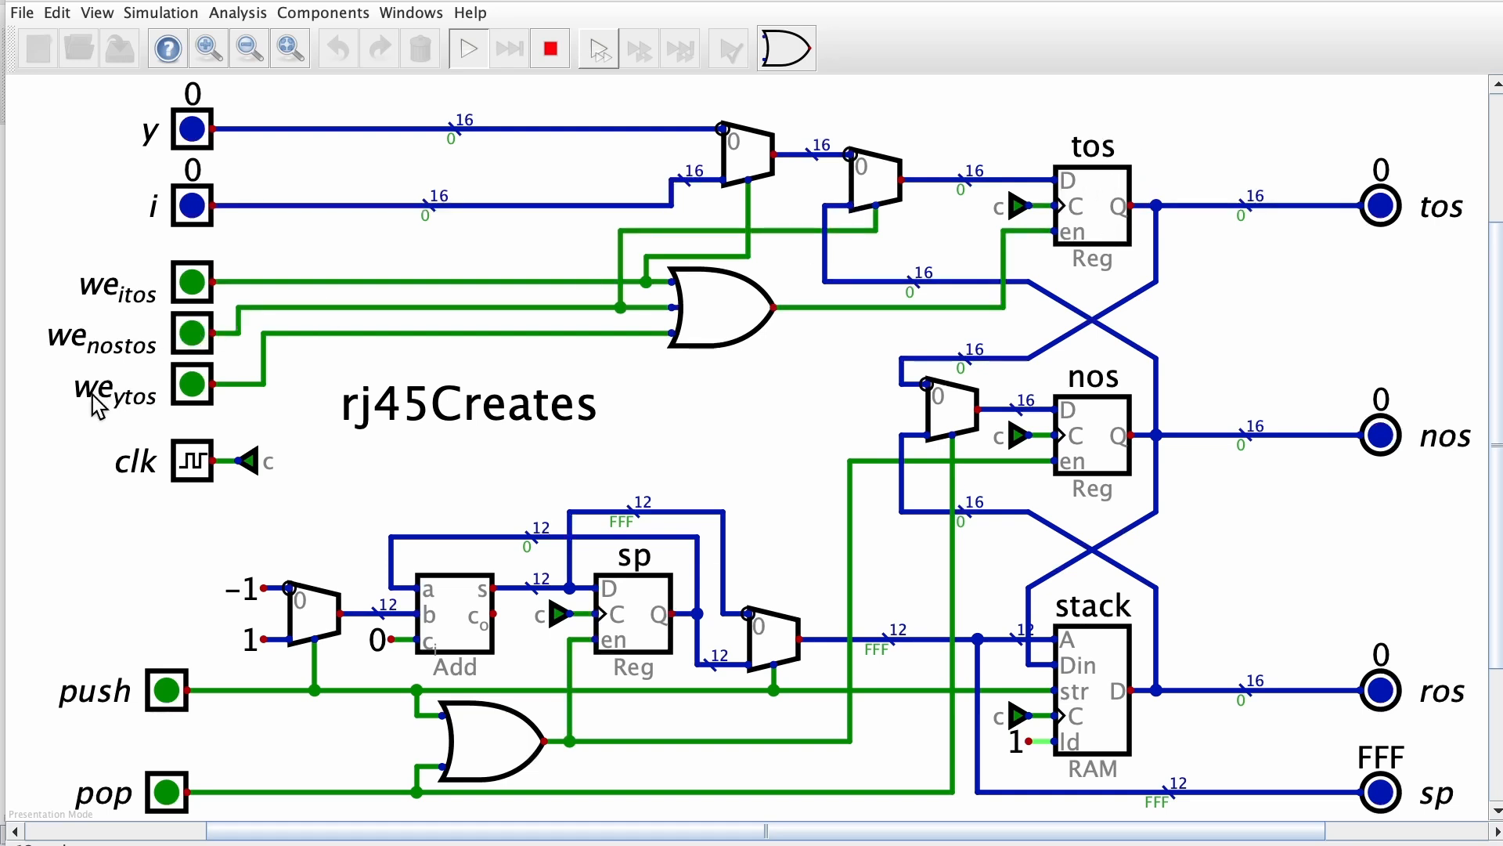
{"action": "left_click", "coordinate": [191, 386]}
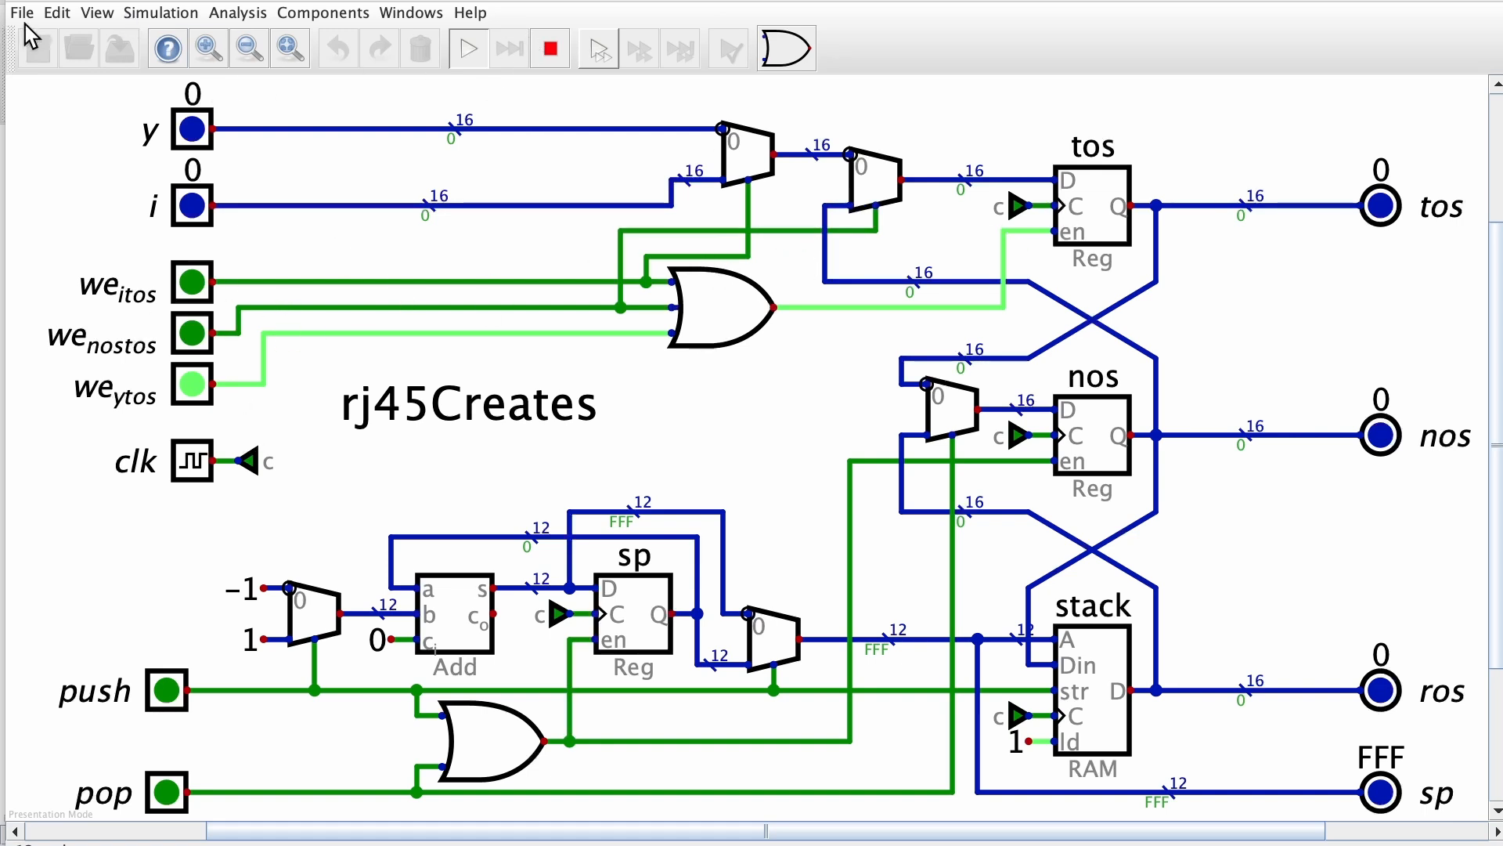
{"action": "left_click", "coordinate": [551, 51]}
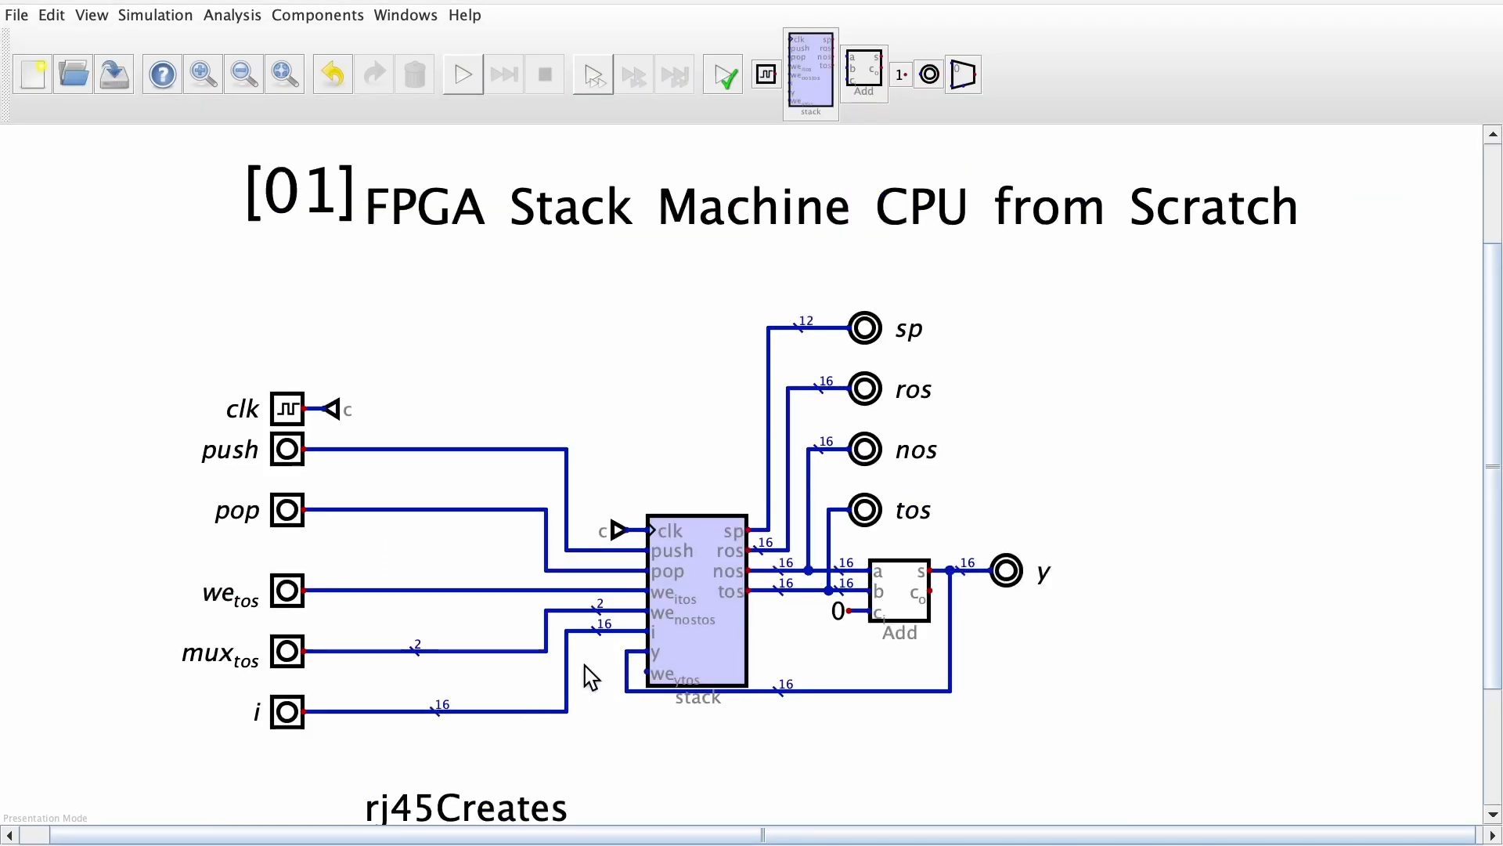
Open the embedded stack circuit, place we_ytos directly after we_nostos in its input order, save it and close it
{"action": "right_click", "coordinate": [738, 621]}
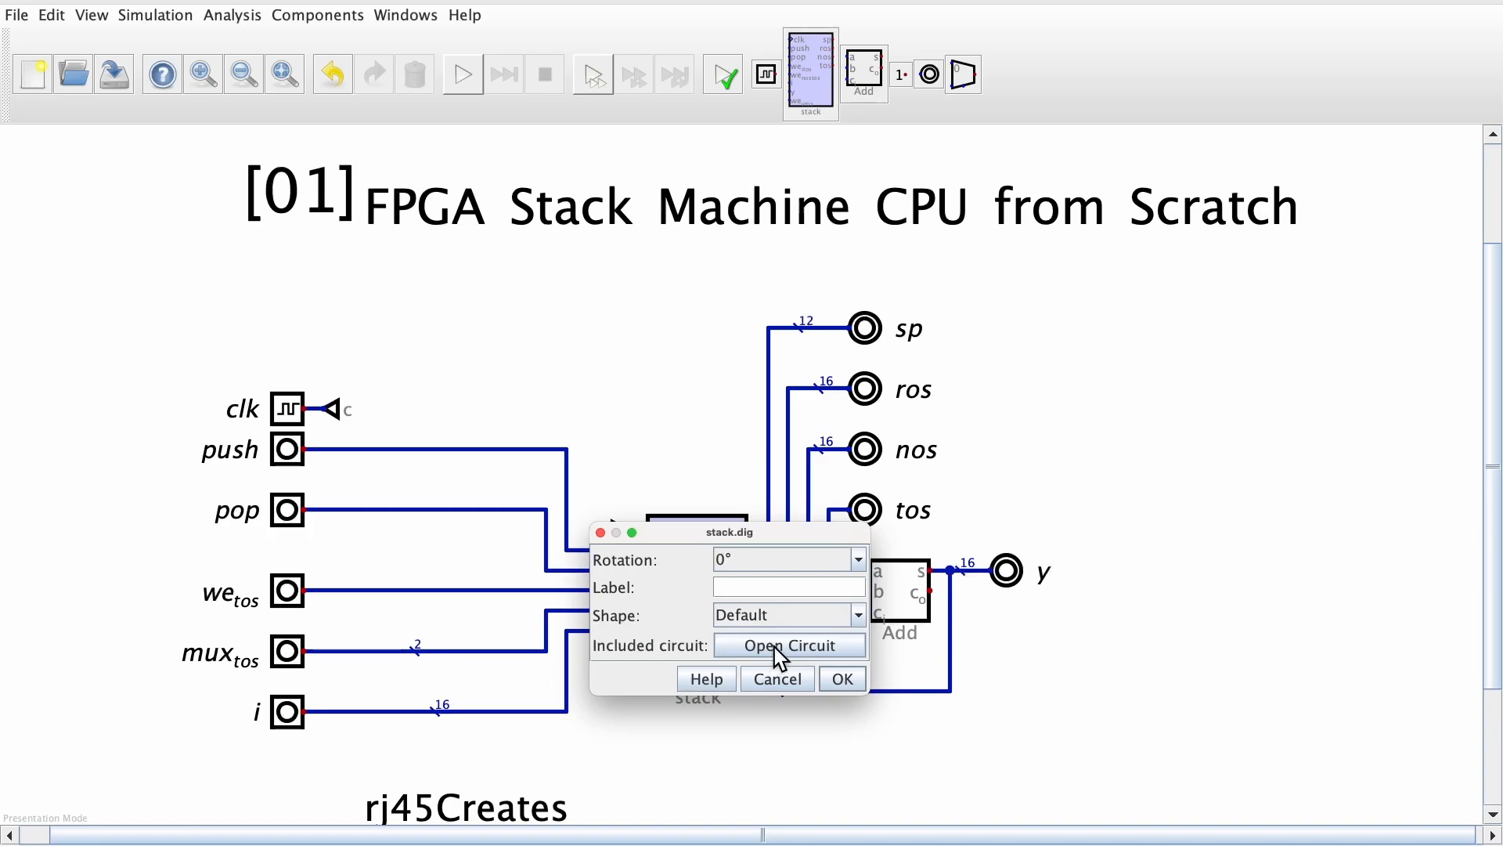
{"action": "left_click", "coordinate": [781, 647]}
{"action": "left_click", "coordinate": [74, 24]}
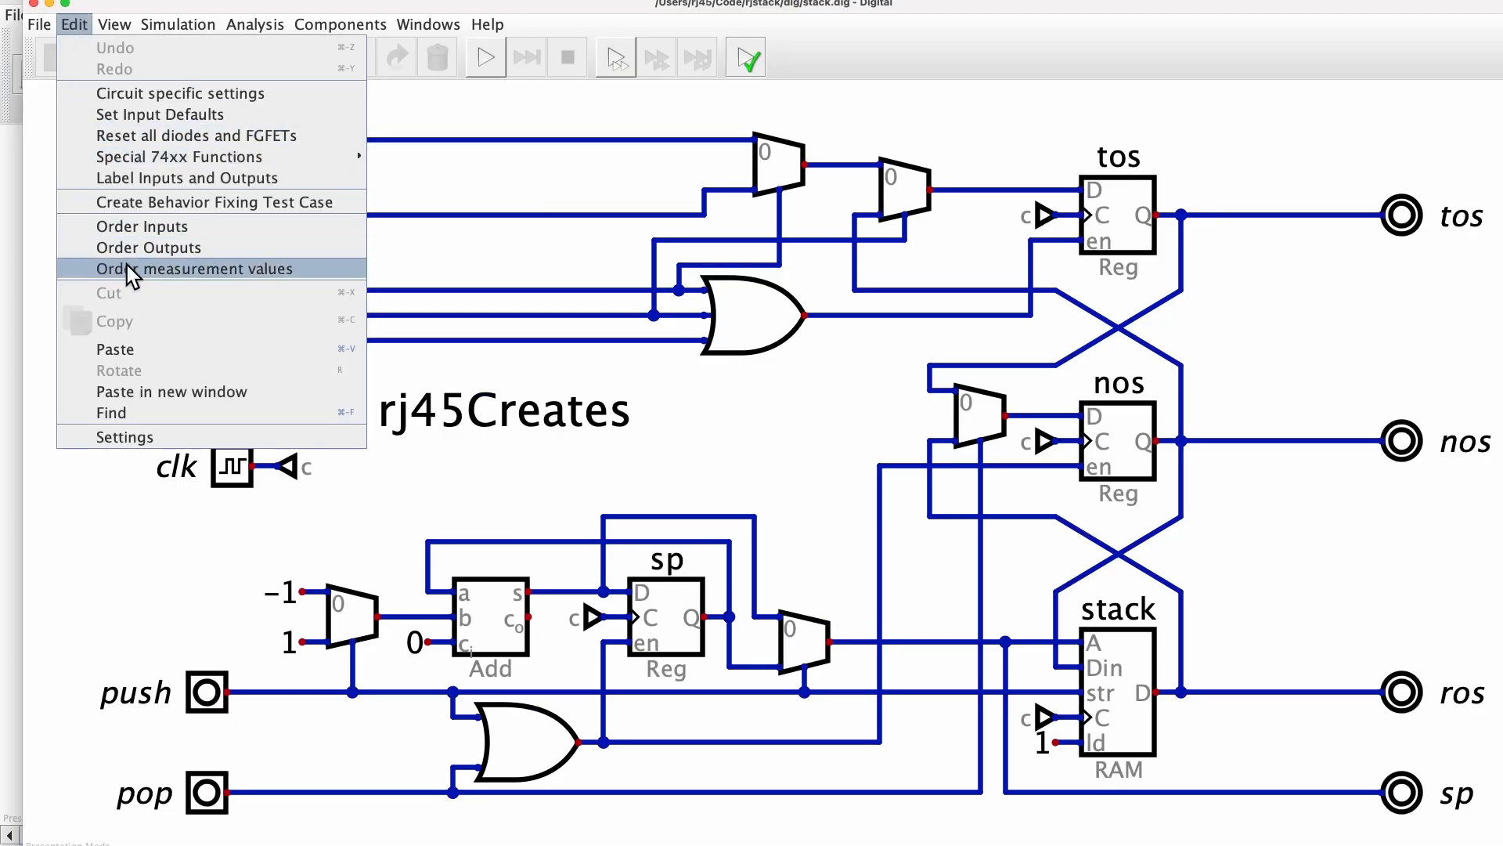
{"action": "left_click", "coordinate": [151, 227]}
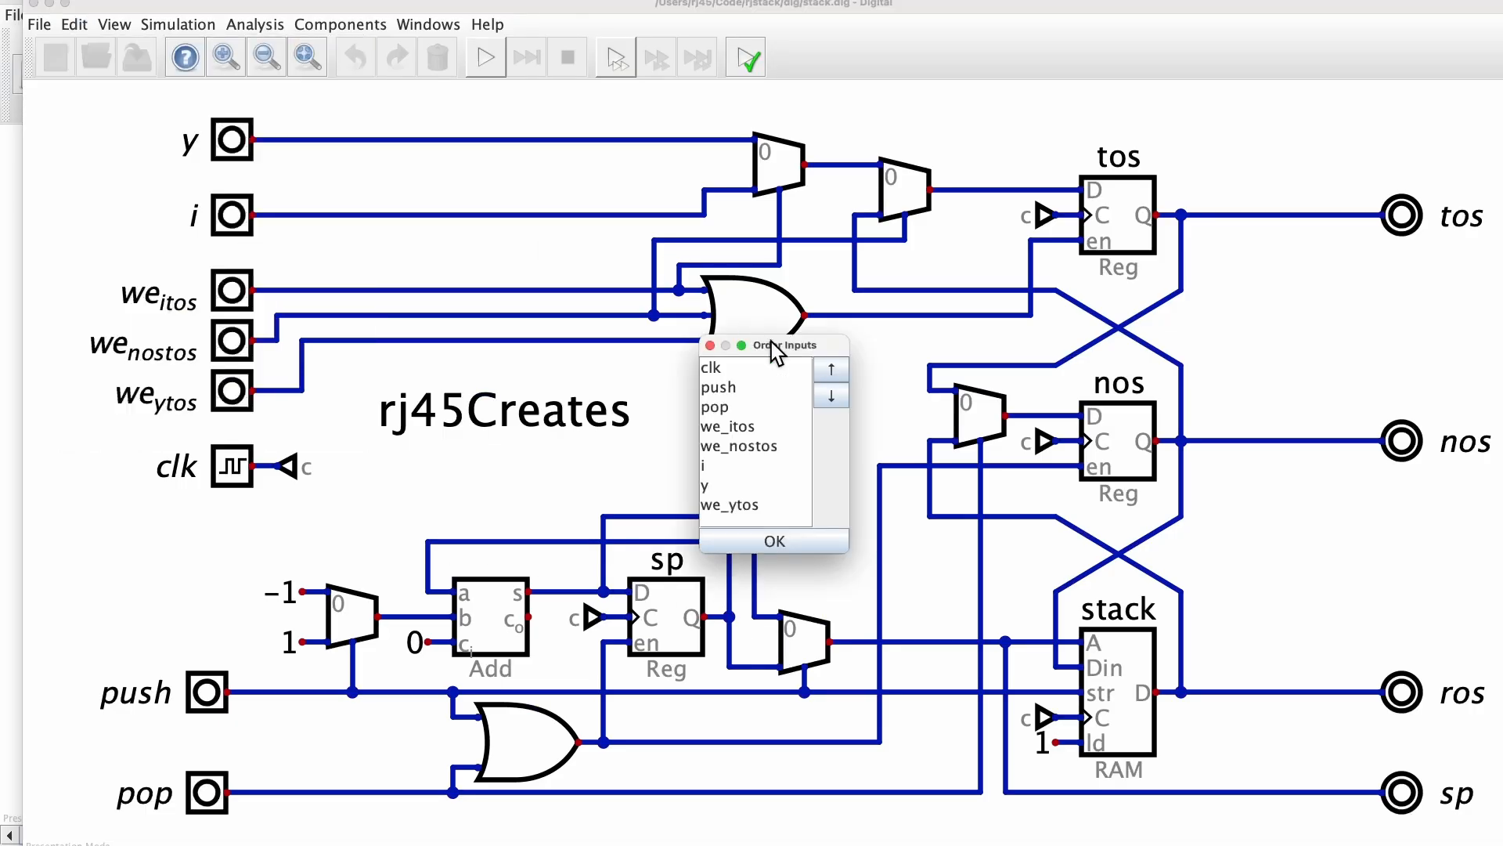
{"action": "left_click", "coordinate": [736, 505]}
{"action": "left_click", "coordinate": [832, 369]}
{"action": "left_click", "coordinate": [832, 368]}
{"action": "left_click", "coordinate": [752, 541]}
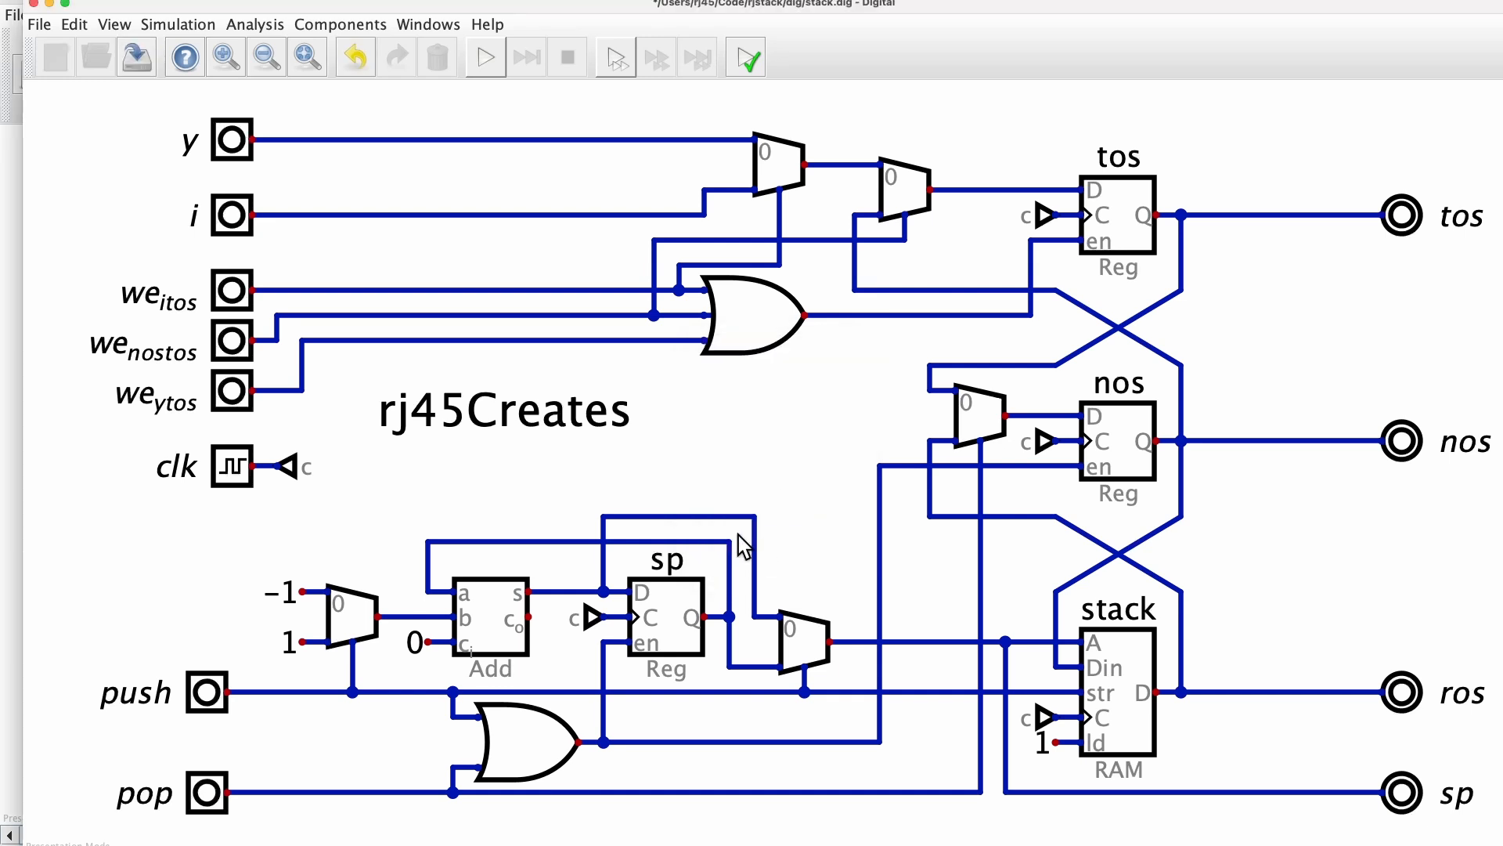
{"action": "left_click", "coordinate": [131, 56]}
{"action": "key", "text": "super+w"}
Shift the y feedback wire down to meet the stack block's y input
{"action": "left_click_drag", "start_coordinate": [615, 640], "coordinate": [960, 718]}
{"action": "left_click_drag", "start_coordinate": [940, 722], "coordinate": [936, 743]}
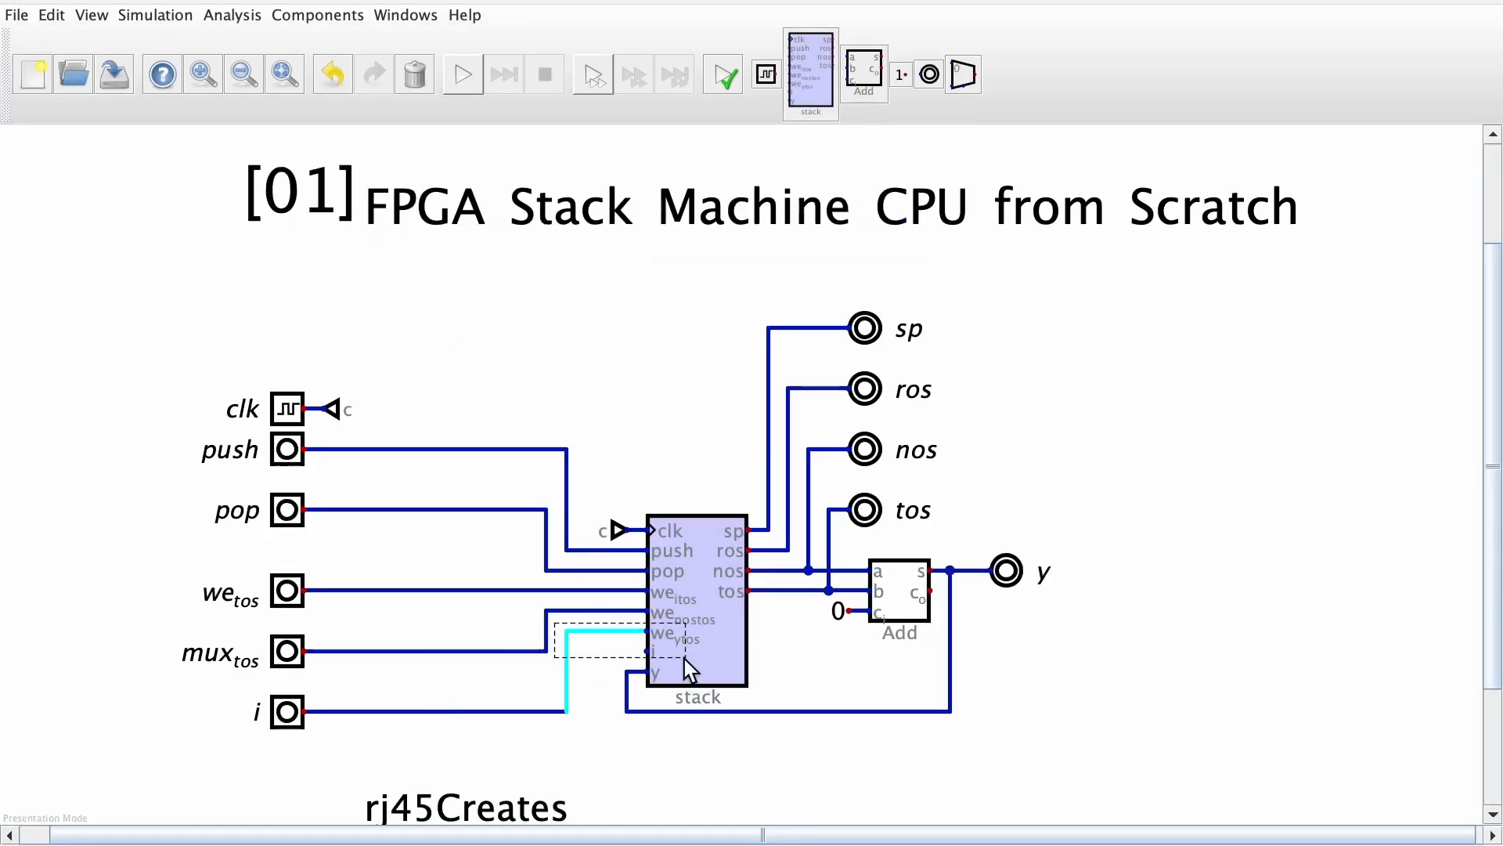